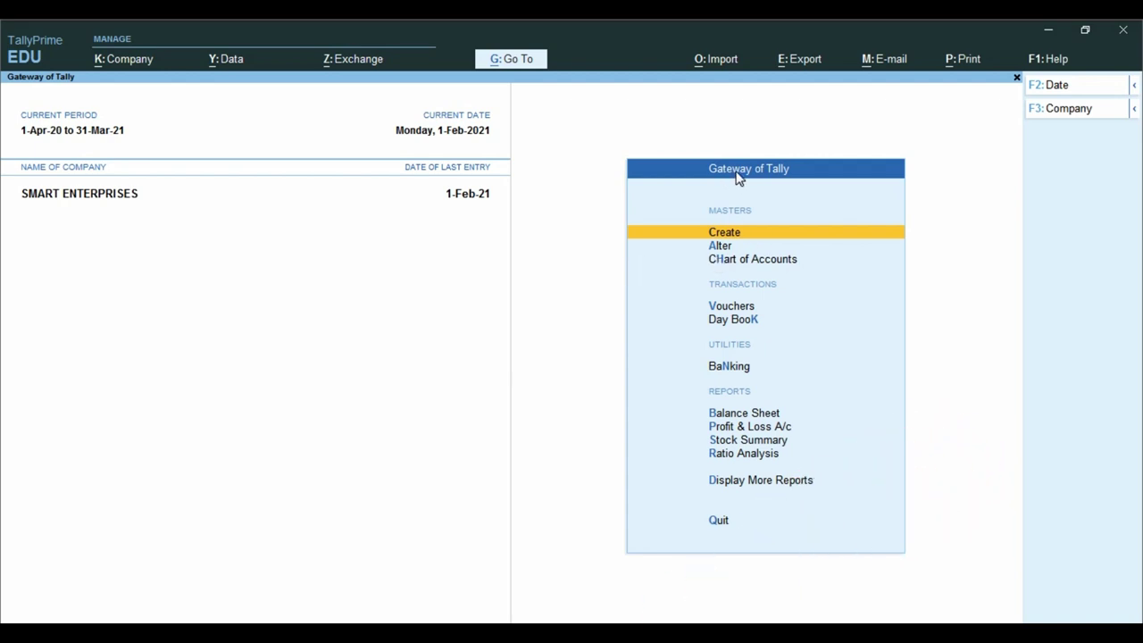
# Open the Day Book from the additional reports
pyautogui.press('Down')
pyautogui.press('Down')
pyautogui.press('Down')
pyautogui.press('Down')
pyautogui.press('Down')
pyautogui.press('Down')
pyautogui.press('Down')
pyautogui.press('Down')
pyautogui.press('Down')
pyautogui.press('Down')
pyautogui.press('Down')
pyautogui.press('Up')
pyautogui.press('Up')
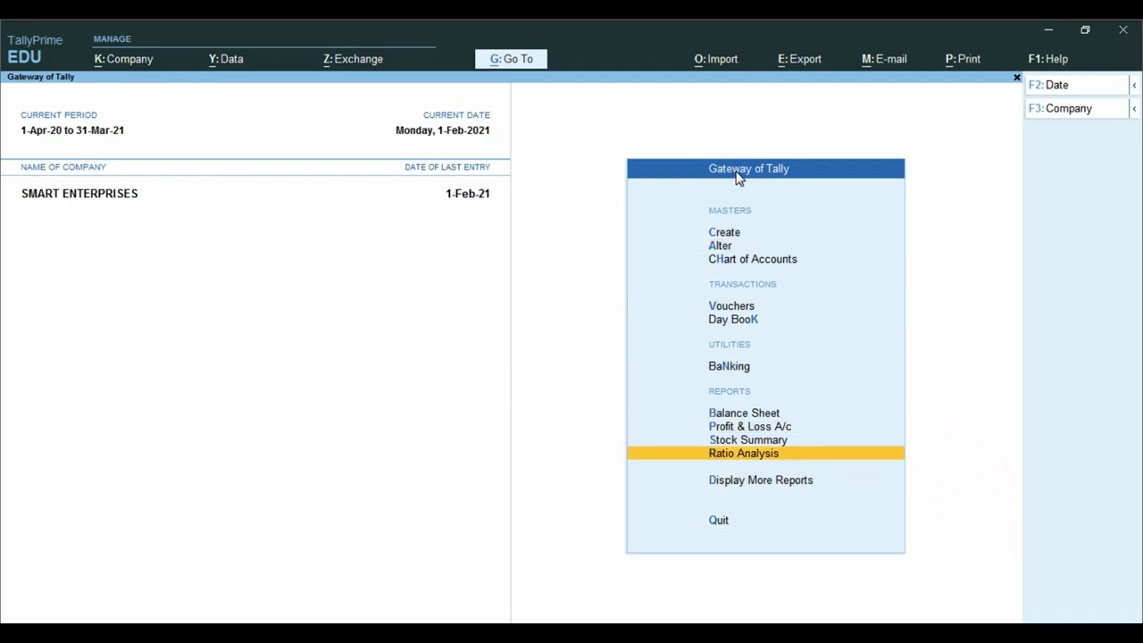
pyautogui.press('Down')
pyautogui.press('Return')
pyautogui.press('Down')
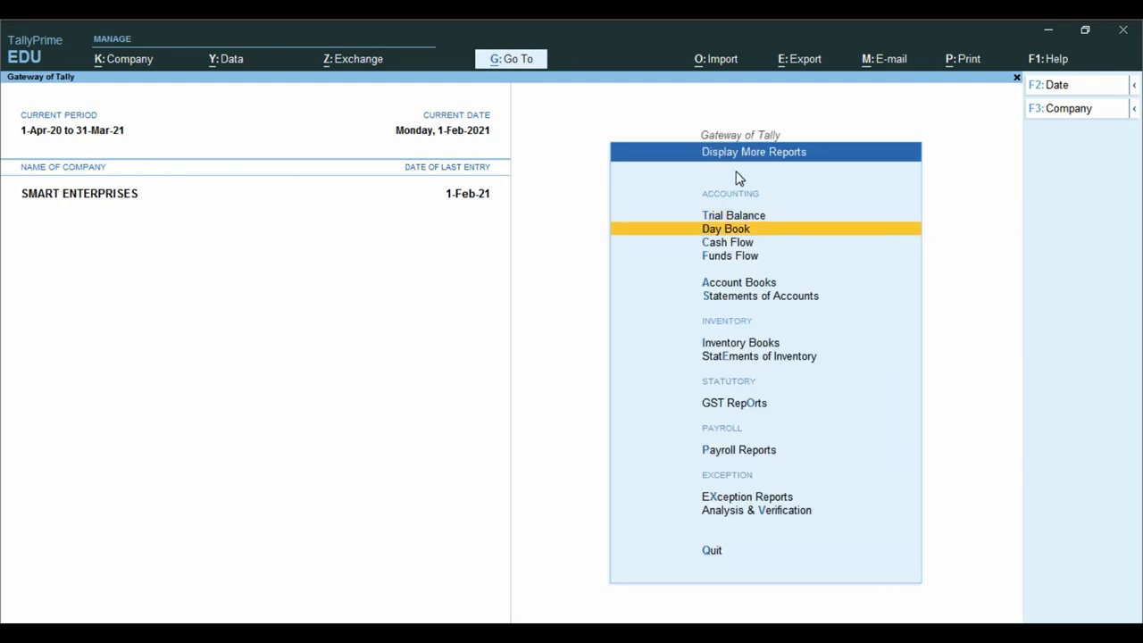
pyautogui.press('Return')
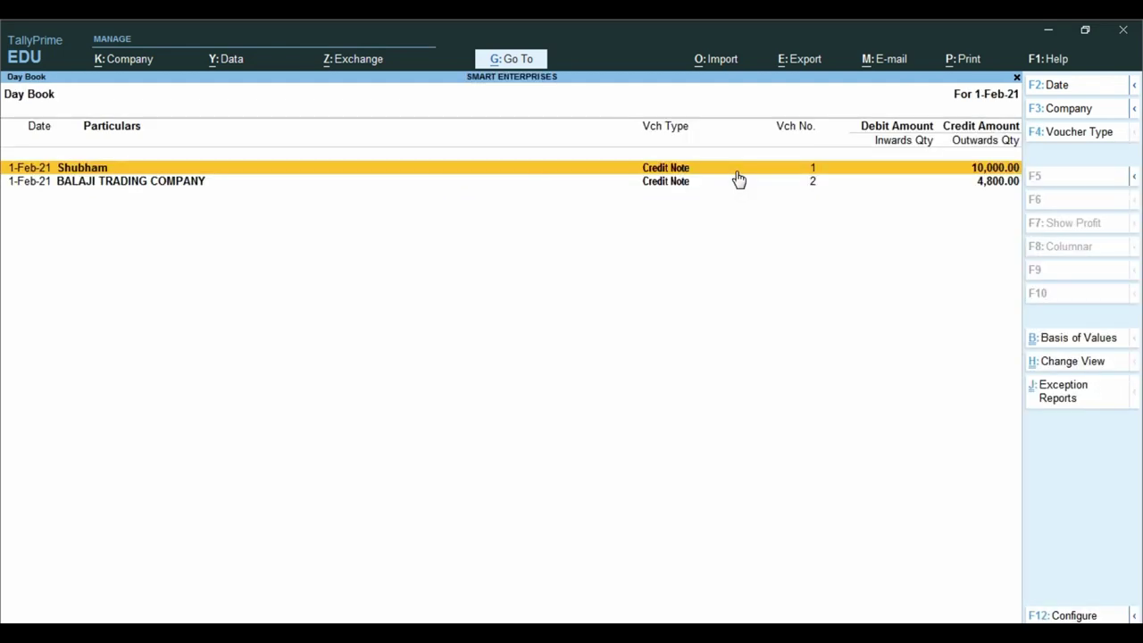
# Clear the Day Book's date to list every voucher, review the voucher types, and return to the Gateway of Tally
pyautogui.press('F2')
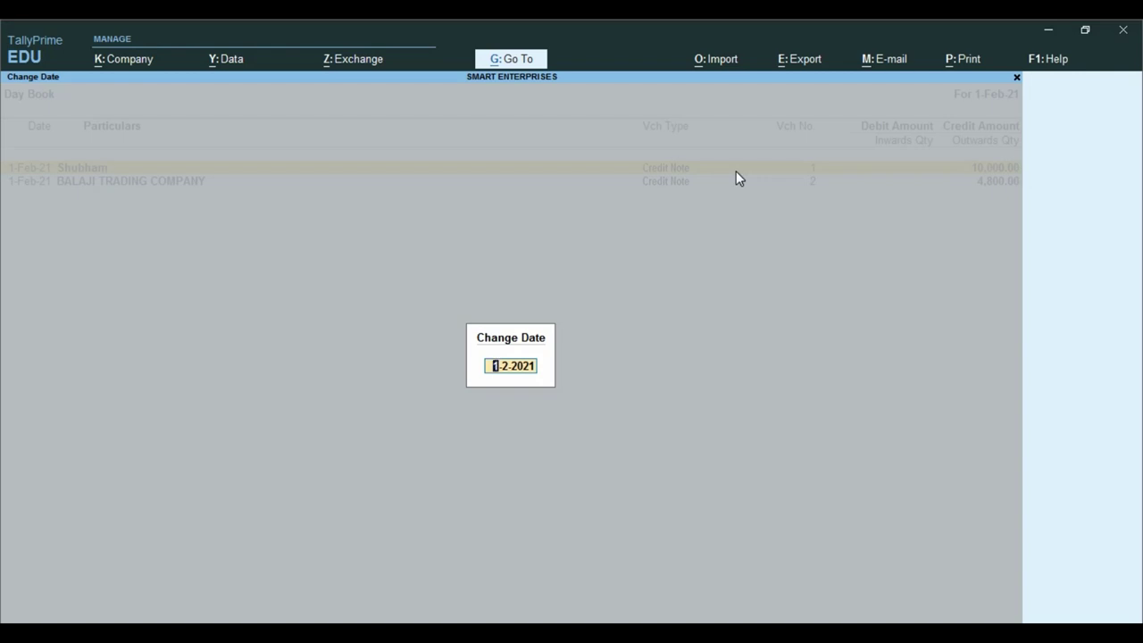
pyautogui.press('BackSpace')
pyautogui.press('Return')
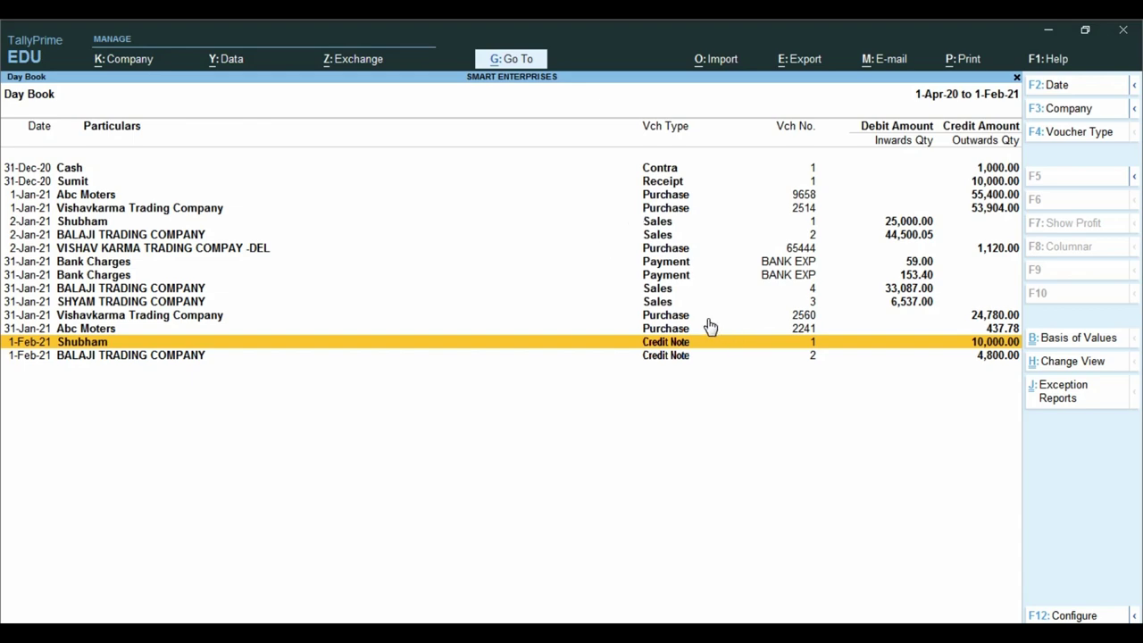
pyautogui.press('ctrl')
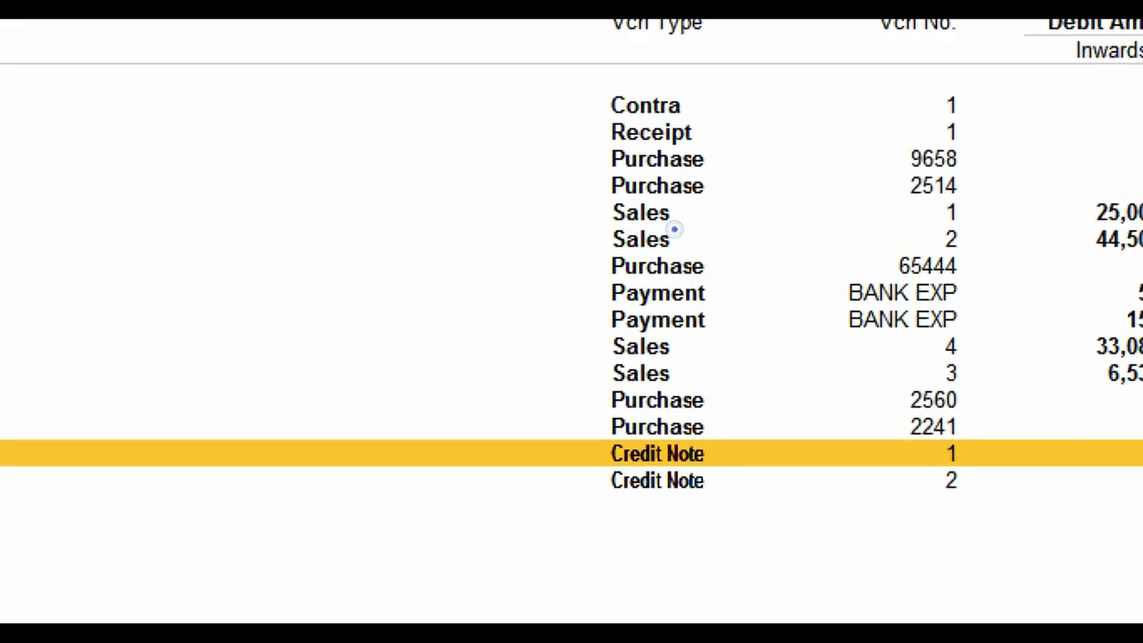
pyautogui.moveTo(566, 75)
pyautogui.mouseDown()
pyautogui.moveTo(636, 341)
pyautogui.moveTo(685, 461)
pyautogui.moveTo(750, 561)
pyautogui.moveTo(791, 575)
pyautogui.moveTo(784, 534)
pyautogui.mouseUp()
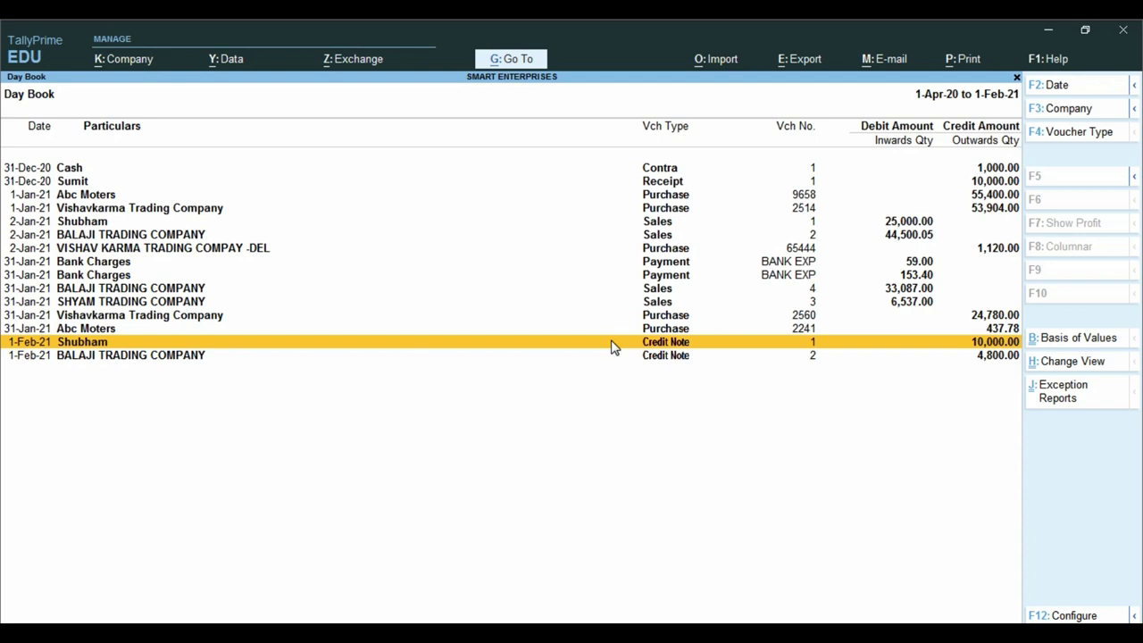
pyautogui.press('Escape')
pyautogui.press('Escape')
pyautogui.press('Escape')
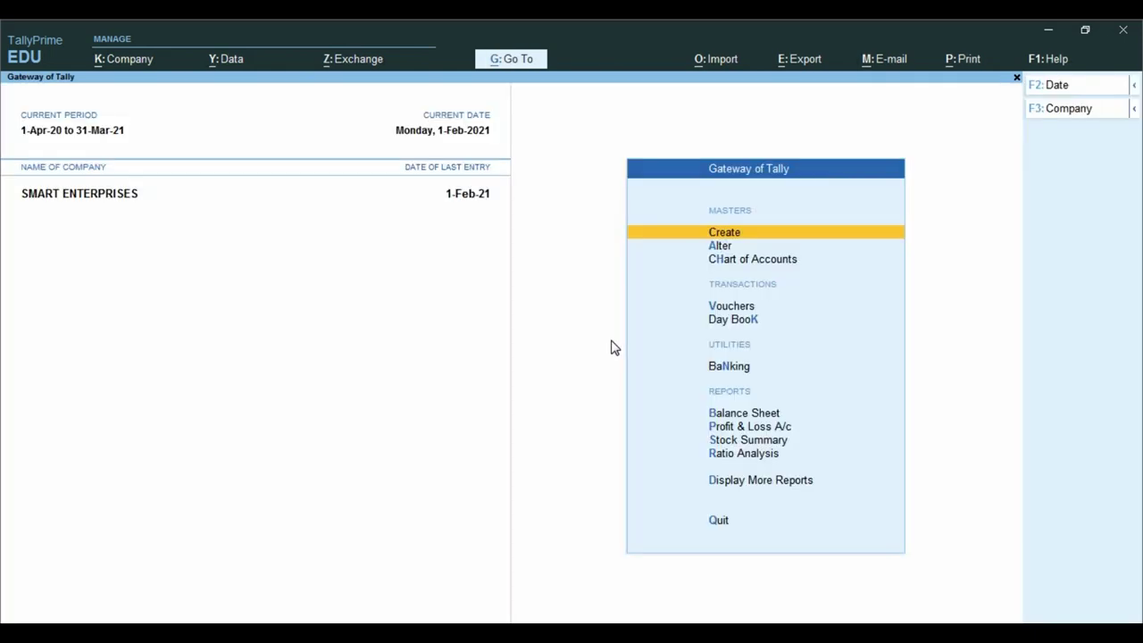
# Open the GST Reports list from the additional reports and look over the GSTR-1, GSTR-2 and GSTR-3B entries
pyautogui.press('Down')
pyautogui.press('Down')
pyautogui.press('Down')
pyautogui.press('Down')
pyautogui.press('Down')
pyautogui.press('Down')
pyautogui.press('Down')
pyautogui.press('Down')
pyautogui.press('Down')
pyautogui.press('Down')
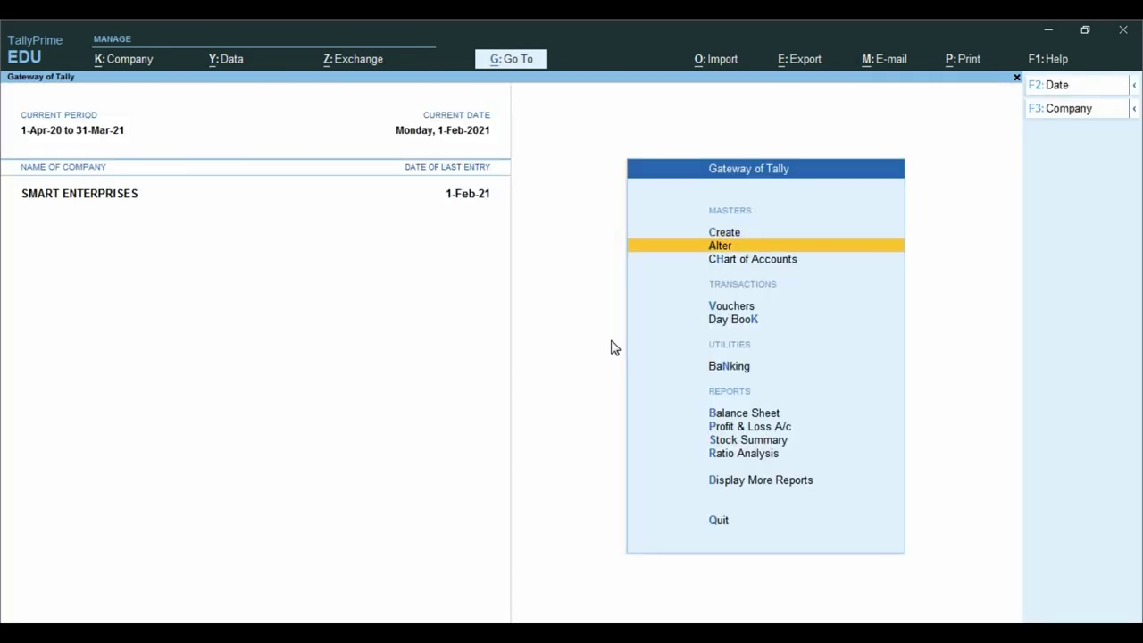
pyautogui.press('Return')
pyautogui.press('Down')
pyautogui.press('Down')
pyautogui.press('Down')
pyautogui.press('Down')
pyautogui.press('Down')
pyautogui.press('Down')
pyautogui.press('Down')
pyautogui.press('Down')
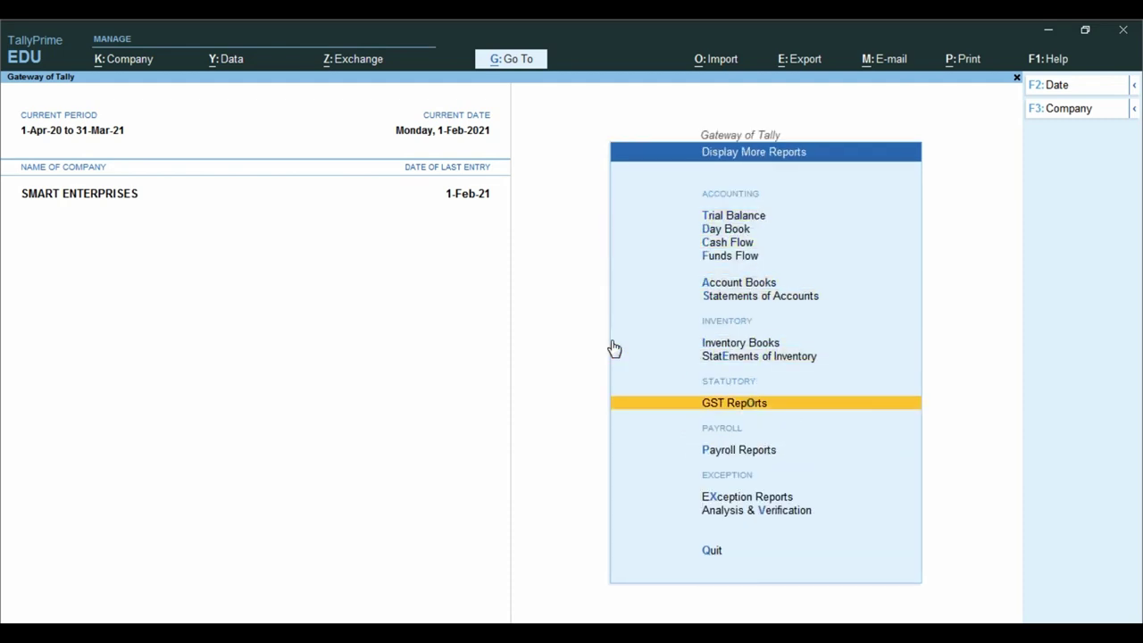
pyautogui.press('Return')
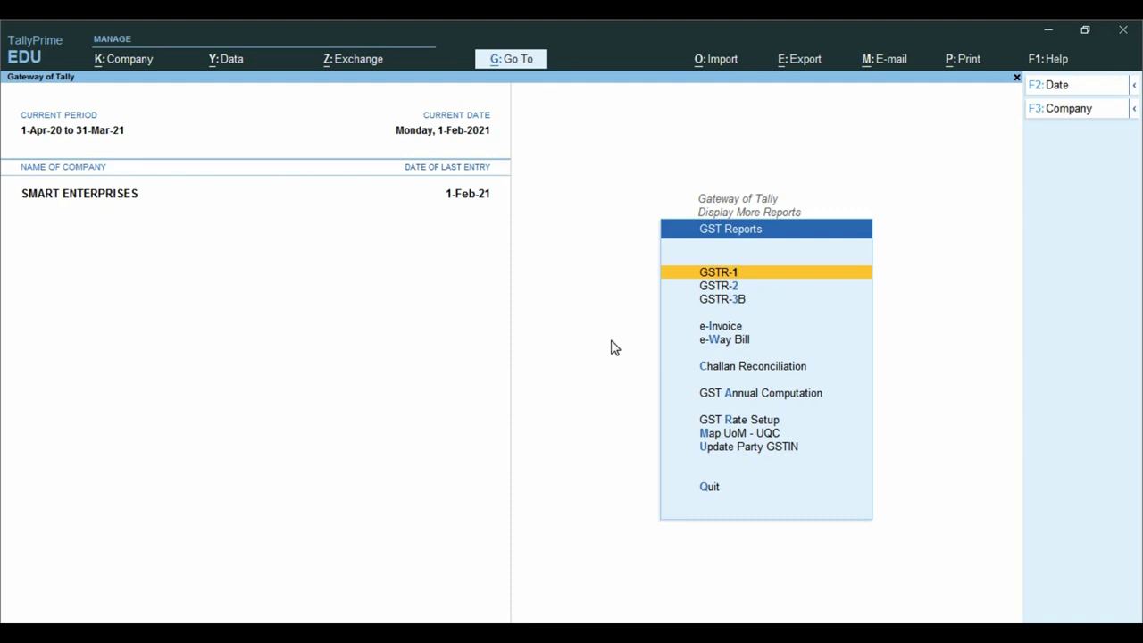
pyautogui.press('ctrl')
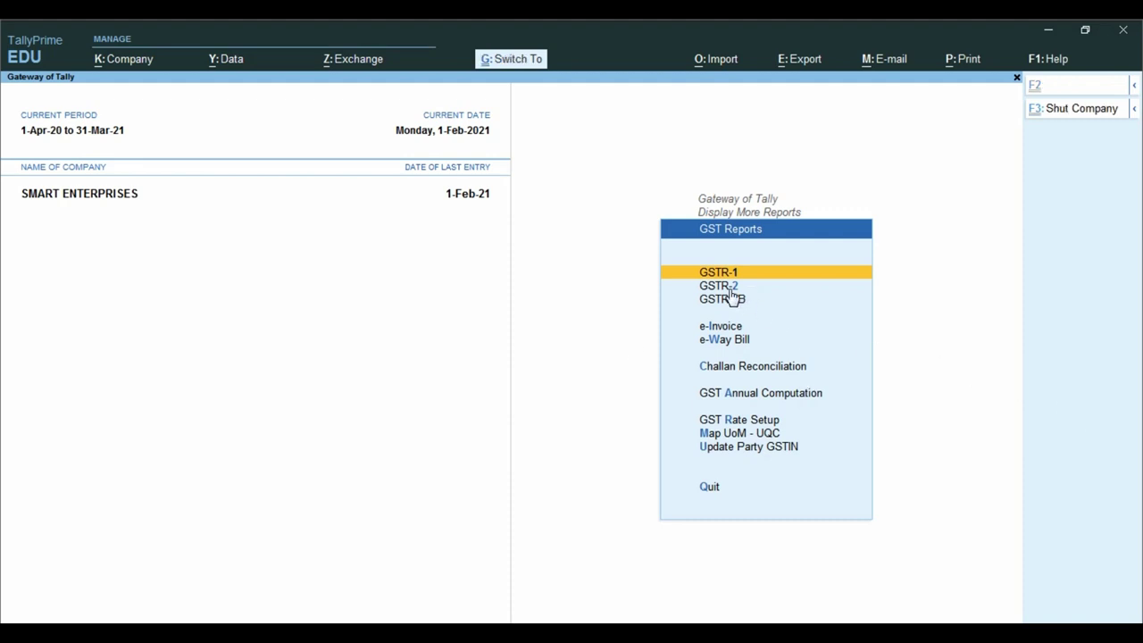
pyautogui.moveTo(610, 218)
pyautogui.mouseDown()
pyautogui.moveTo(674, 287)
pyautogui.moveTo(812, 351)
pyautogui.mouseUp()
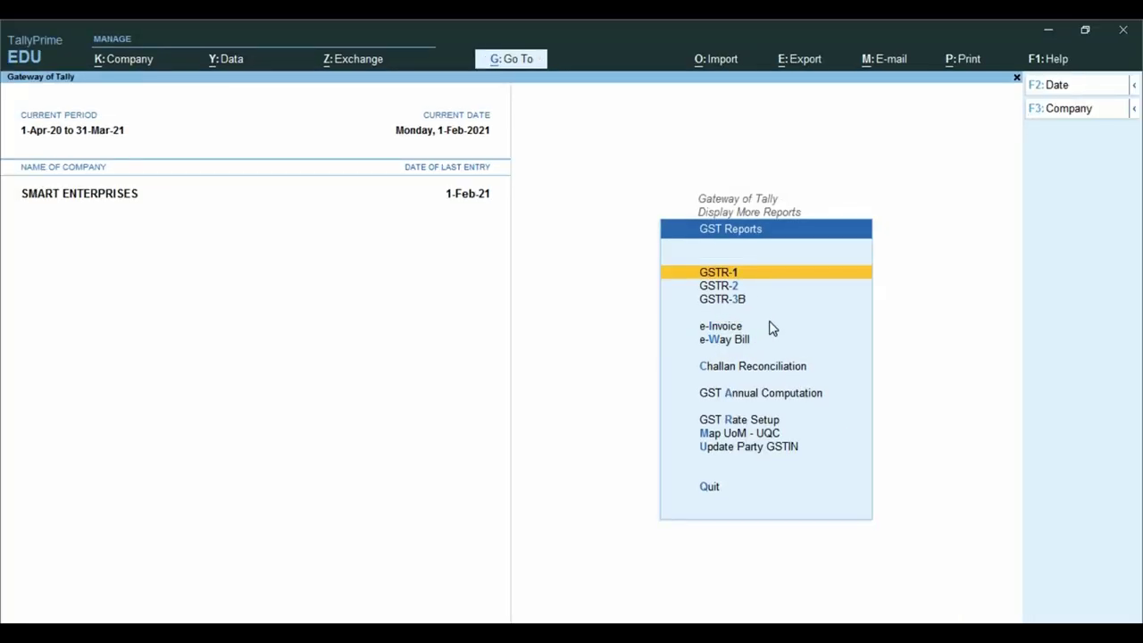
# Open the GSTR-1 report and clear both period dates so it covers all recorded entries
pyautogui.press('Return')
pyautogui.press('F2')
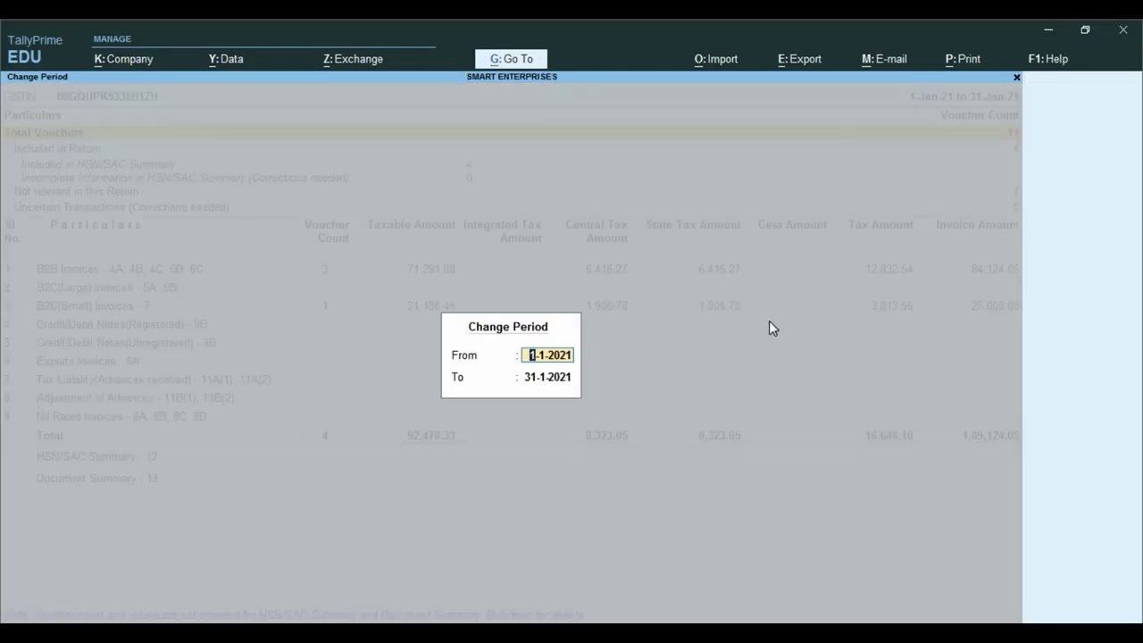
pyautogui.press('BackSpace')
pyautogui.press('Return')
pyautogui.press('BackSpace')
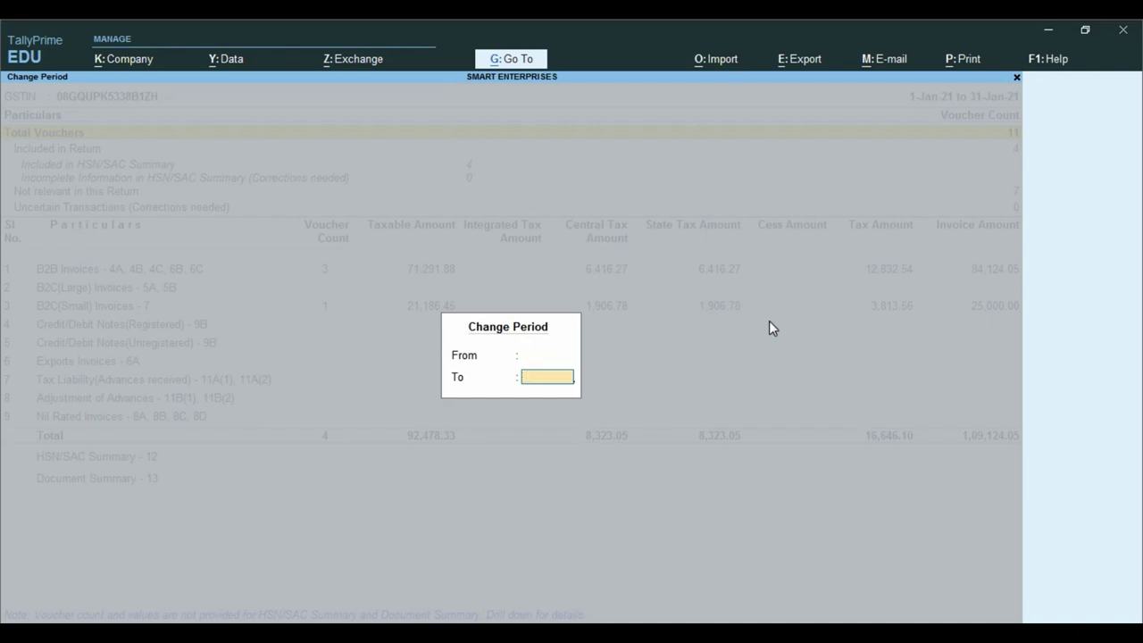
pyautogui.press('Return')
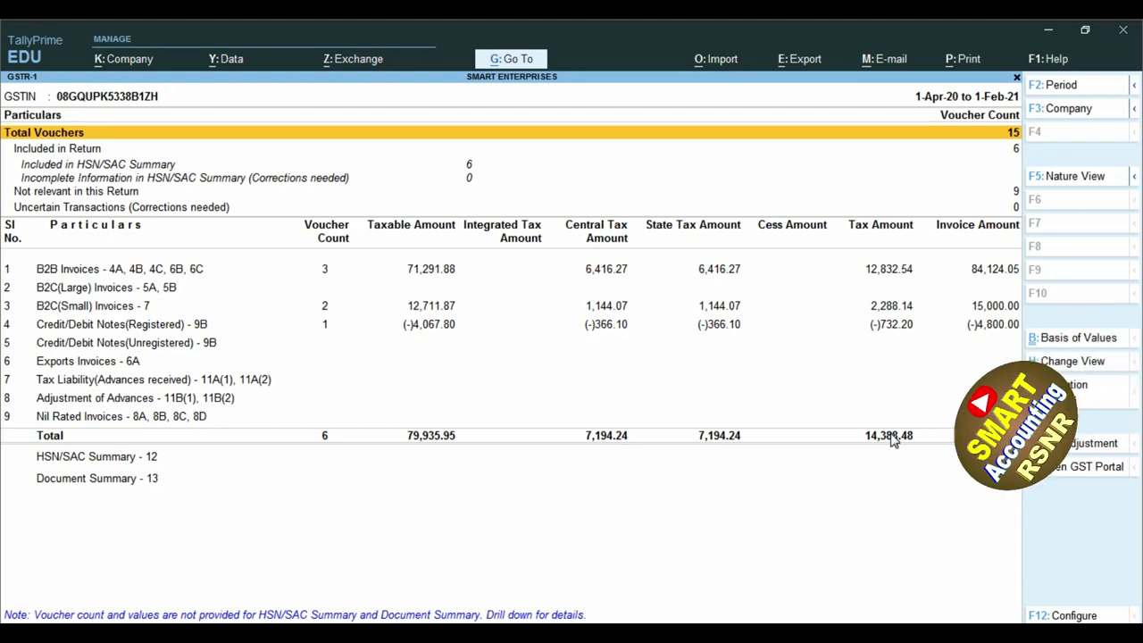
# Check the GSTR-1 counts for uncertain transactions and incomplete HSN/SAC information, and close the report
pyautogui.press('ctrl')
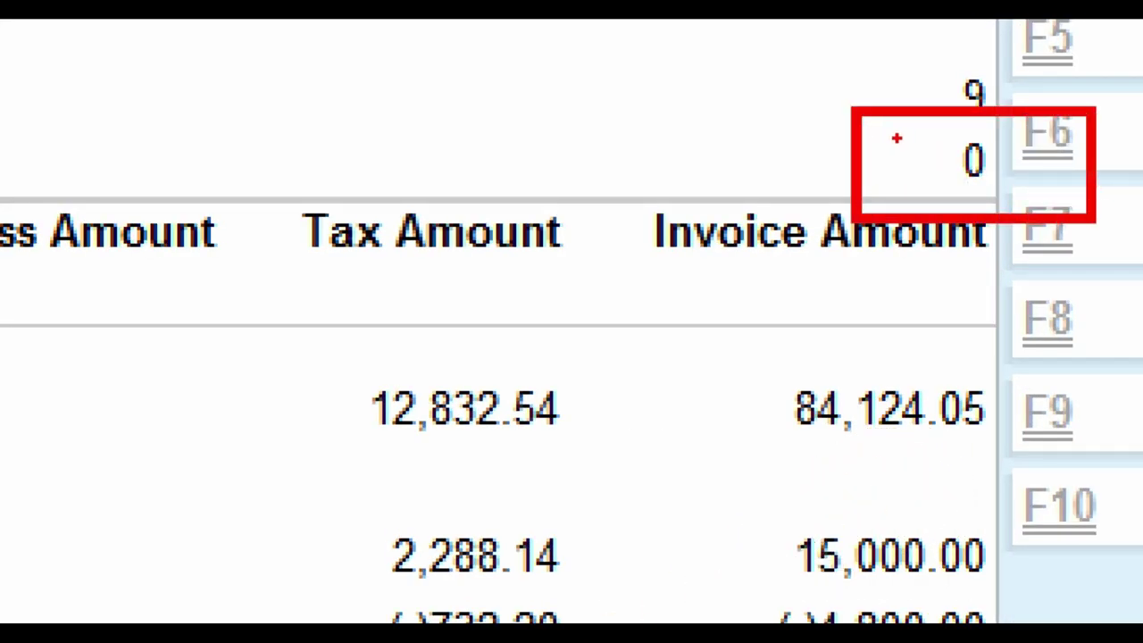
pyautogui.moveTo(896, 135); pyautogui.dragTo(1141, 72)
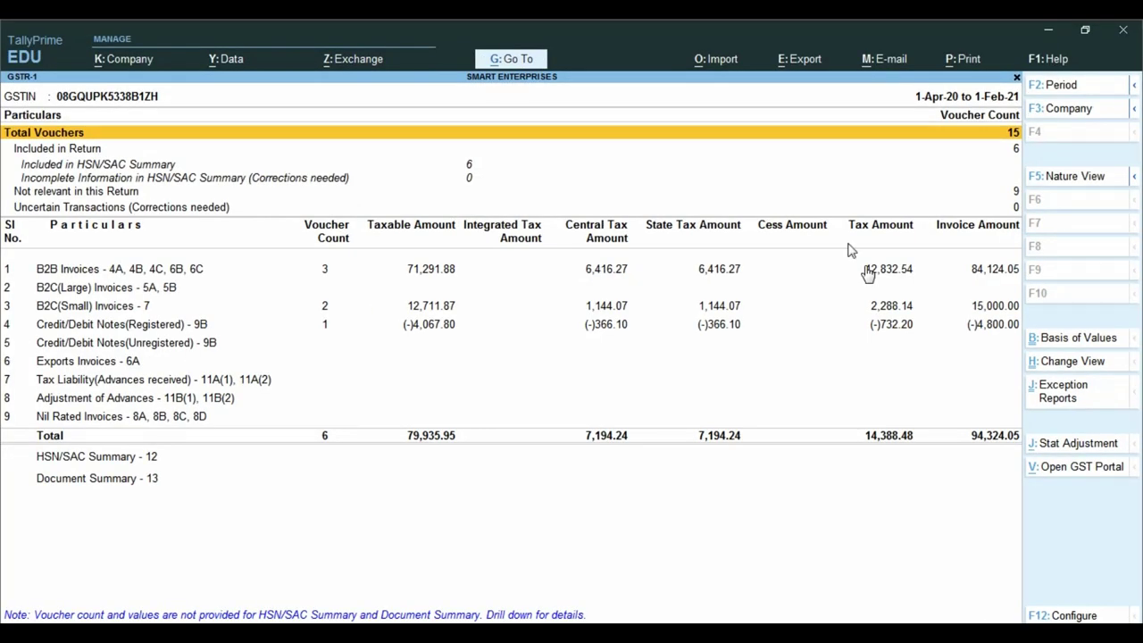
pyautogui.hotkey('ctrl', '1')
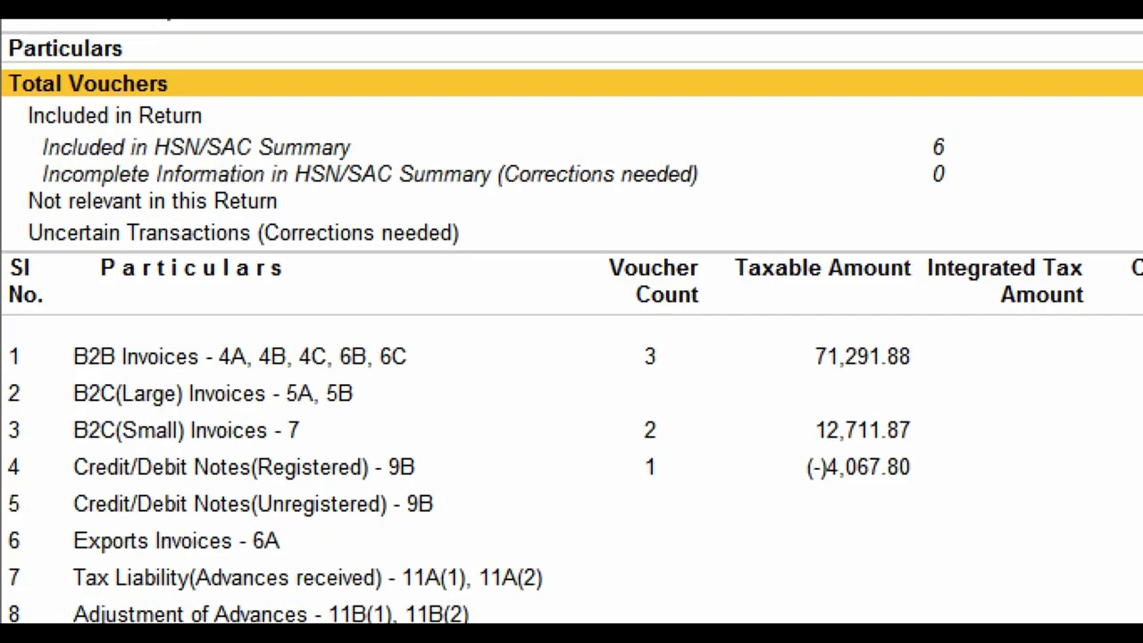
pyautogui.moveTo(6, 166)
pyautogui.mouseDown()
pyautogui.moveTo(125, 183)
pyautogui.moveTo(1058, 190)
pyautogui.mouseUp()
pyautogui.moveTo(862, 146); pyautogui.dragTo(1022, 216)
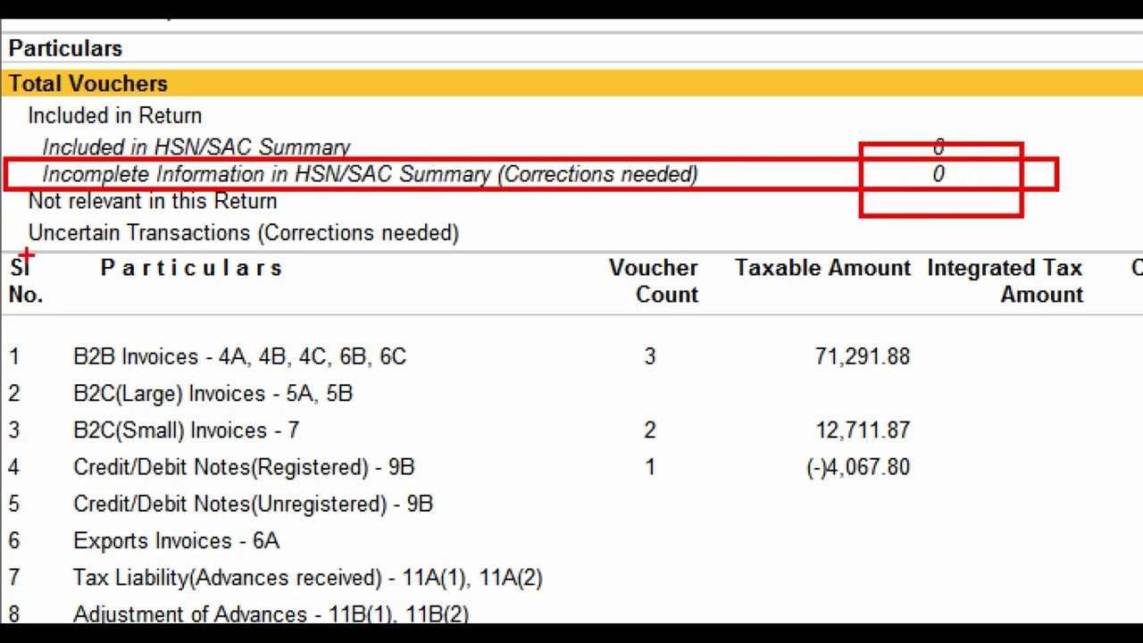
pyautogui.press('Escape')
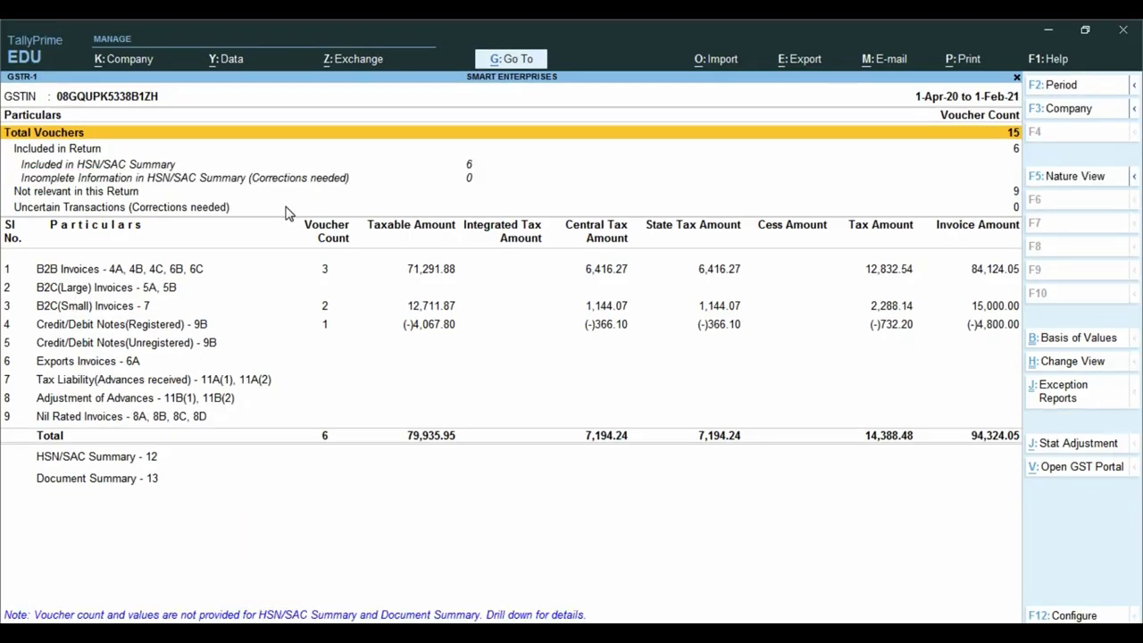
pyautogui.press('Escape')
# Open the GSTR-2 report and set its period to 1-Apr-20 to 1-Feb-21
pyautogui.press('Down')
pyautogui.press('Return')
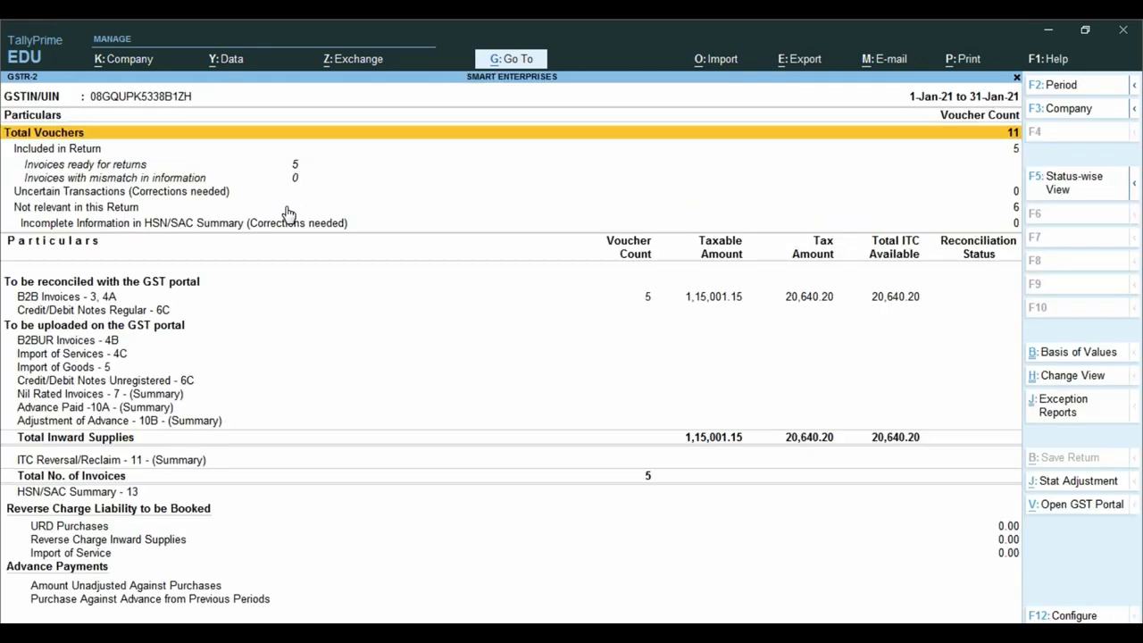
pyautogui.press('F2')
pyautogui.write('1-4-2021')
pyautogui.press('Return')
pyautogui.write('1-2')
pyautogui.press('Return')
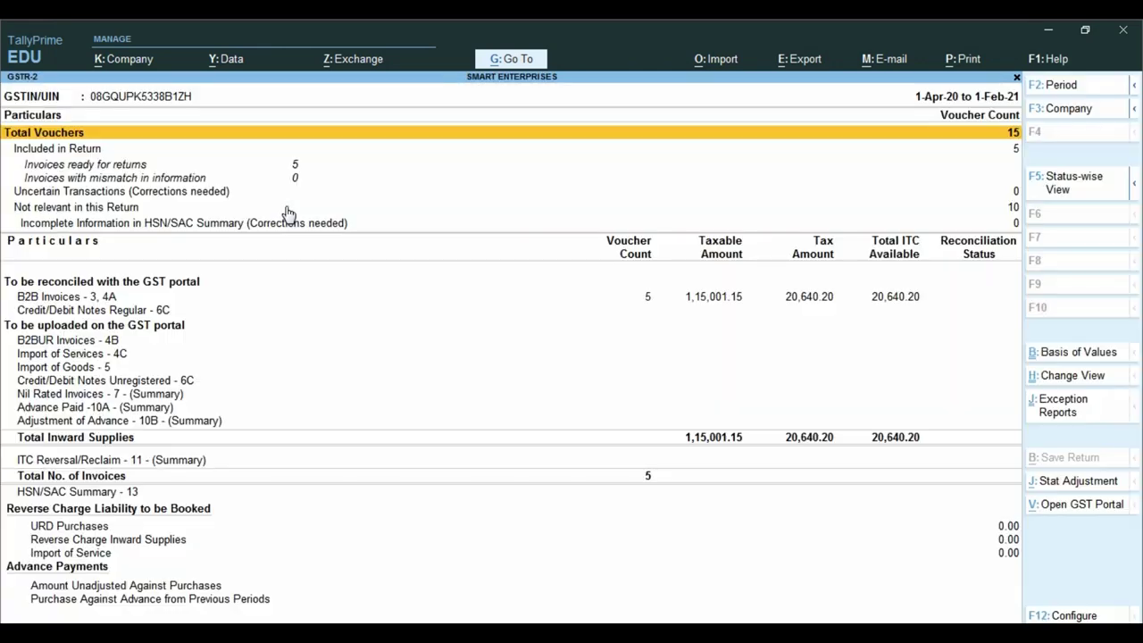
# Check the GSTR-2 voucher counts for entries needing correction and close the report
pyautogui.hotkey('ctrl', '1')
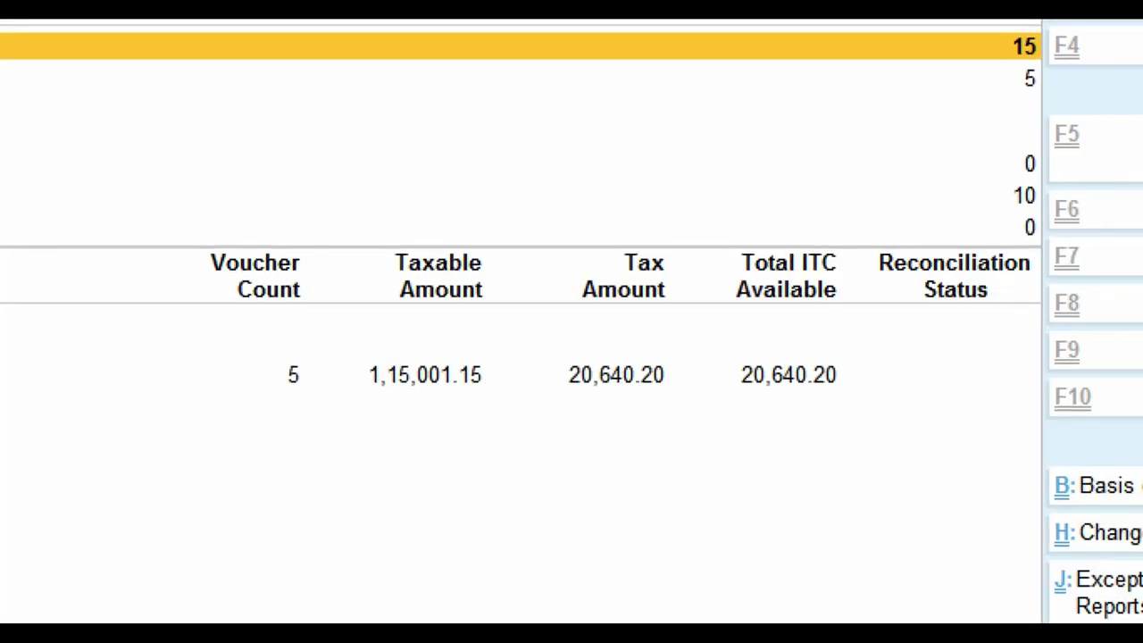
pyautogui.moveTo(944, 174); pyautogui.dragTo(1041, 218)
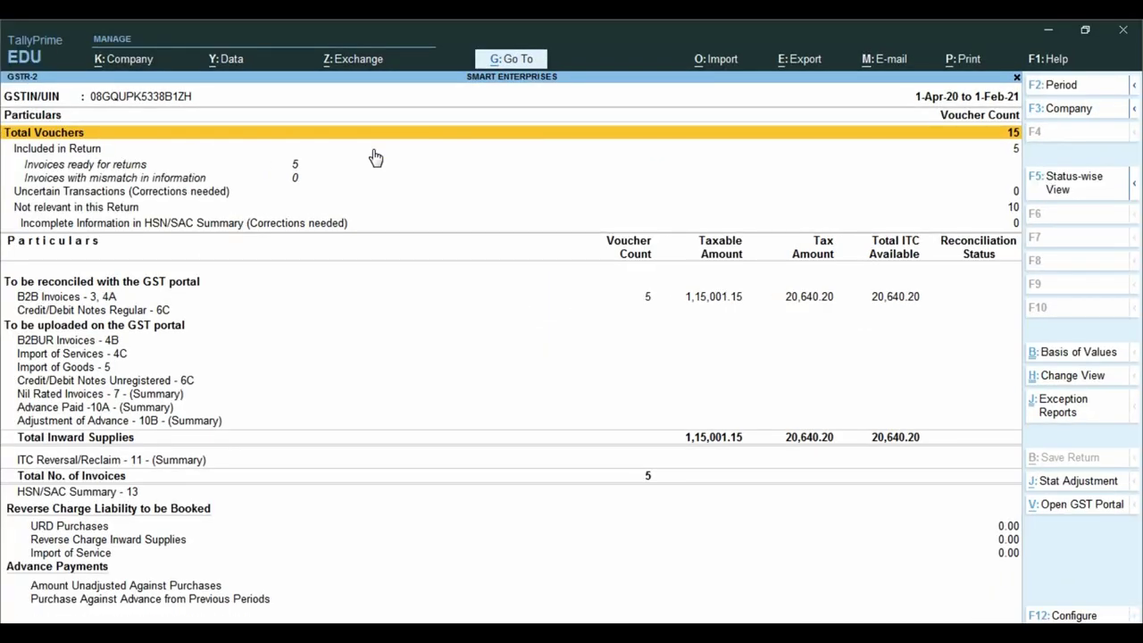
pyautogui.press('Escape')
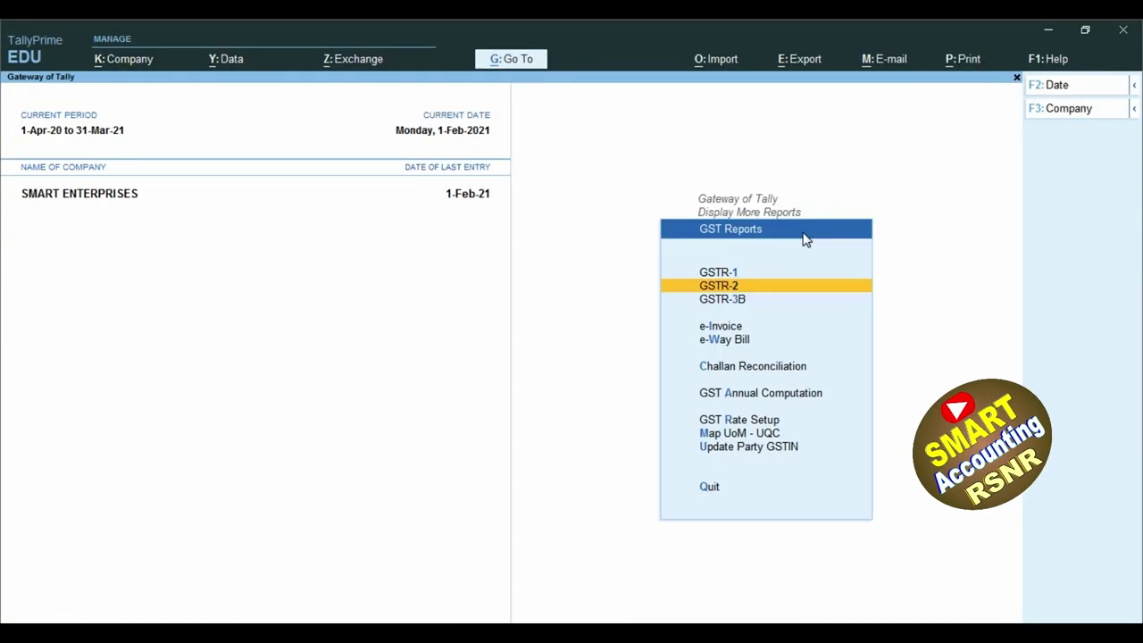
# Open GSTR-3B with both period dates cleared, check its uncertain transactions count, and close the report
pyautogui.press('Down')
pyautogui.press('Return')
pyautogui.press('F2')
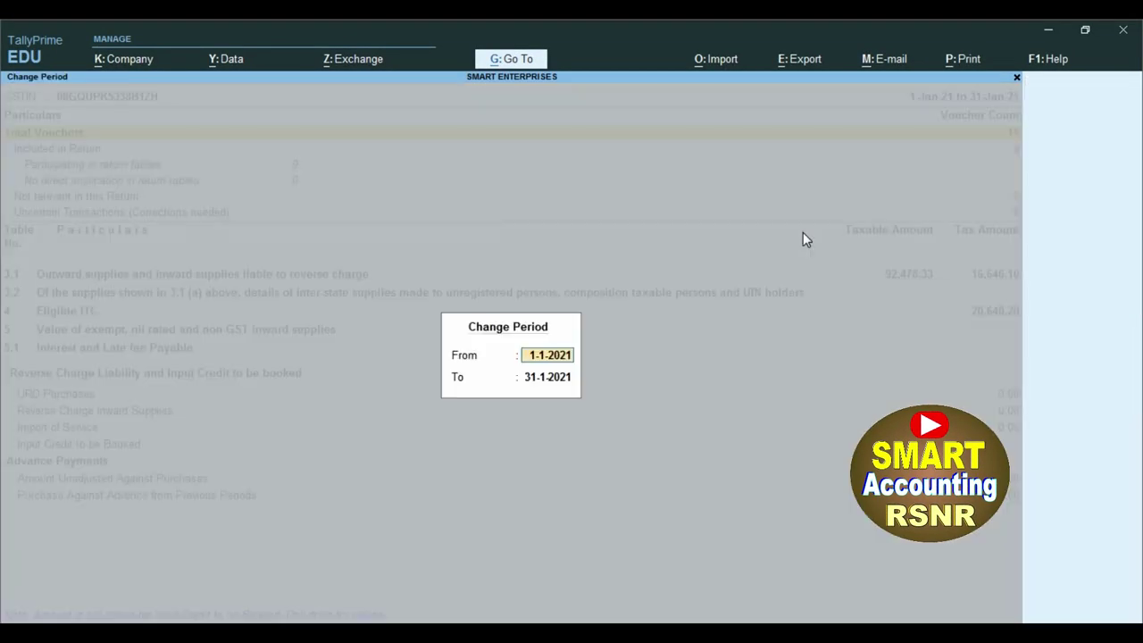
pyautogui.press('BackSpace')
pyautogui.press('Return')
pyautogui.press('BackSpace')
pyautogui.press('Return')
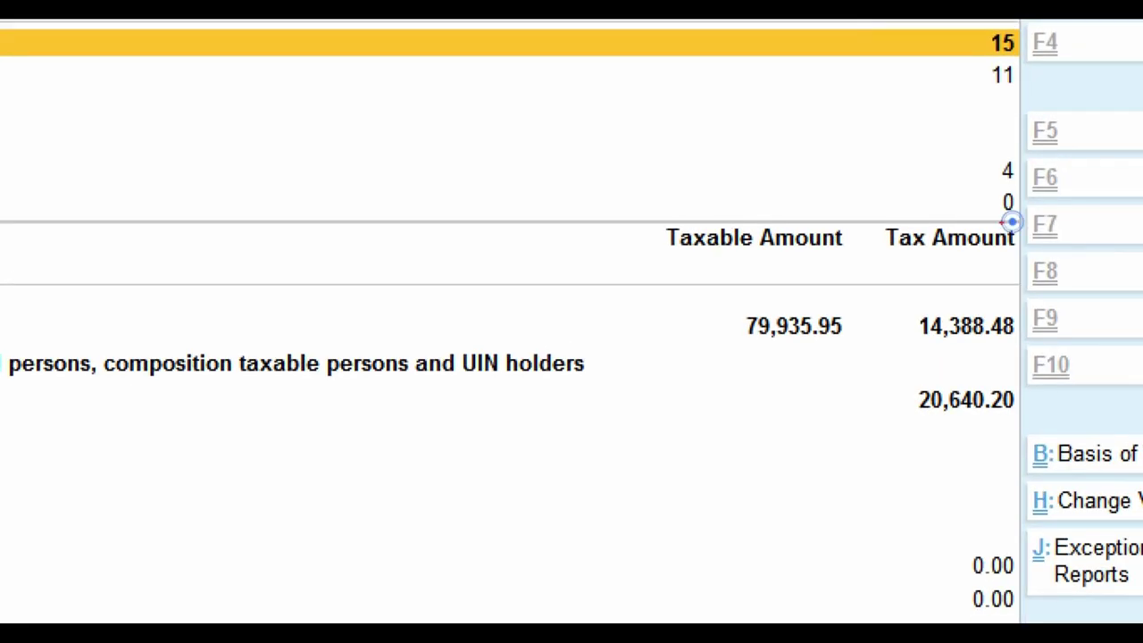
pyautogui.moveTo(986, 198); pyautogui.dragTo(1037, 223)
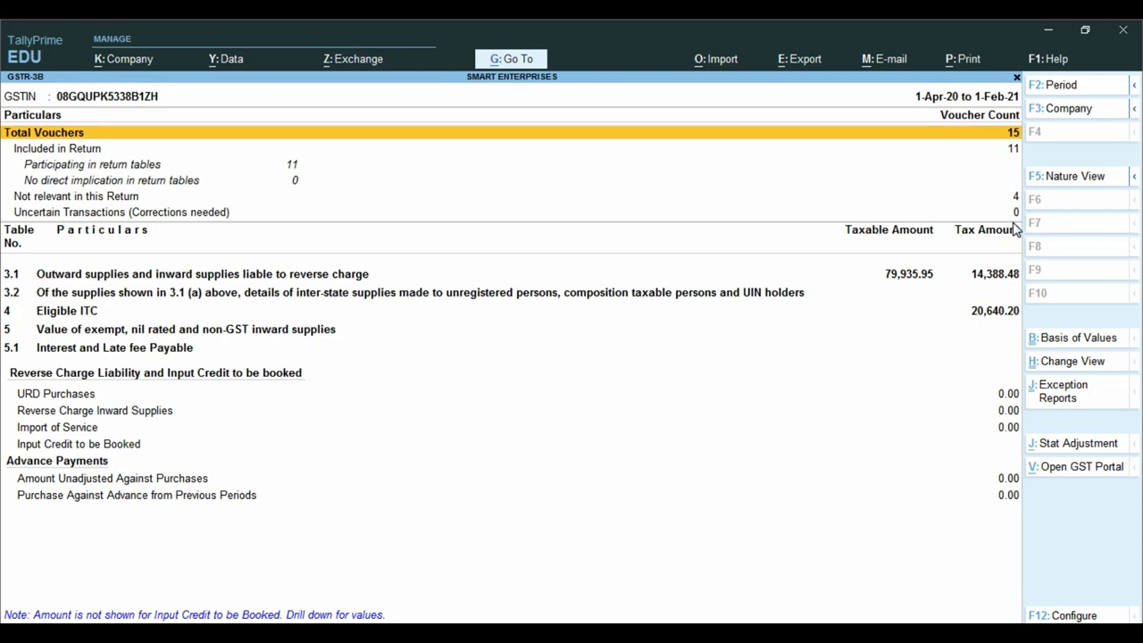
pyautogui.press('Escape')
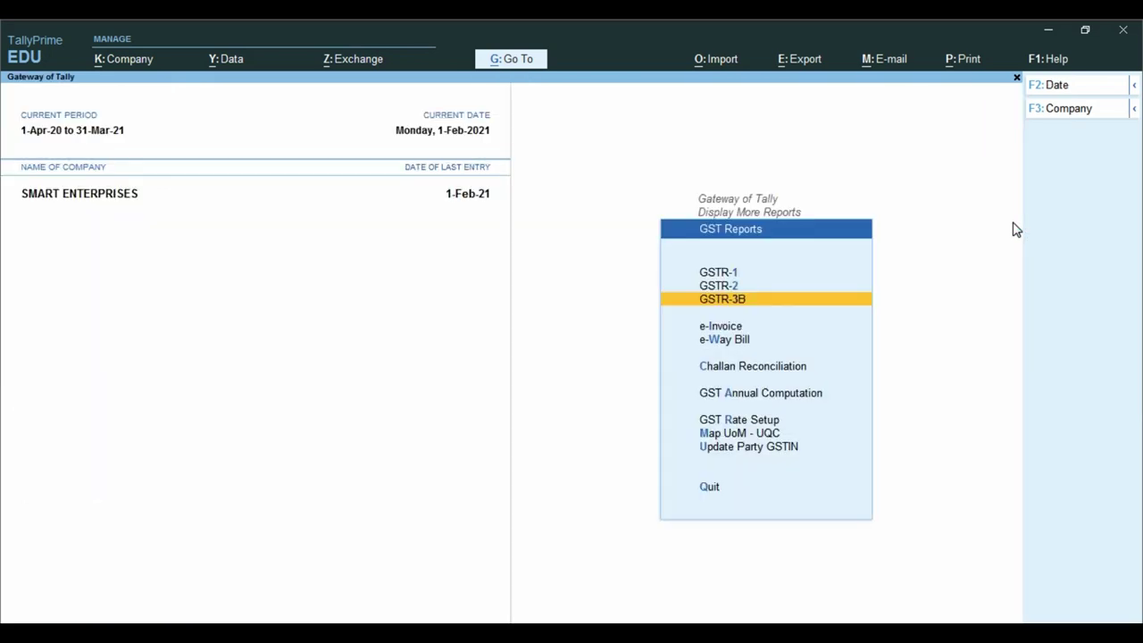
# Open the GST Annual Computation report and clear both the From and To dates of its period
pyautogui.press('Down')
pyautogui.press('Down')
pyautogui.press('Down')
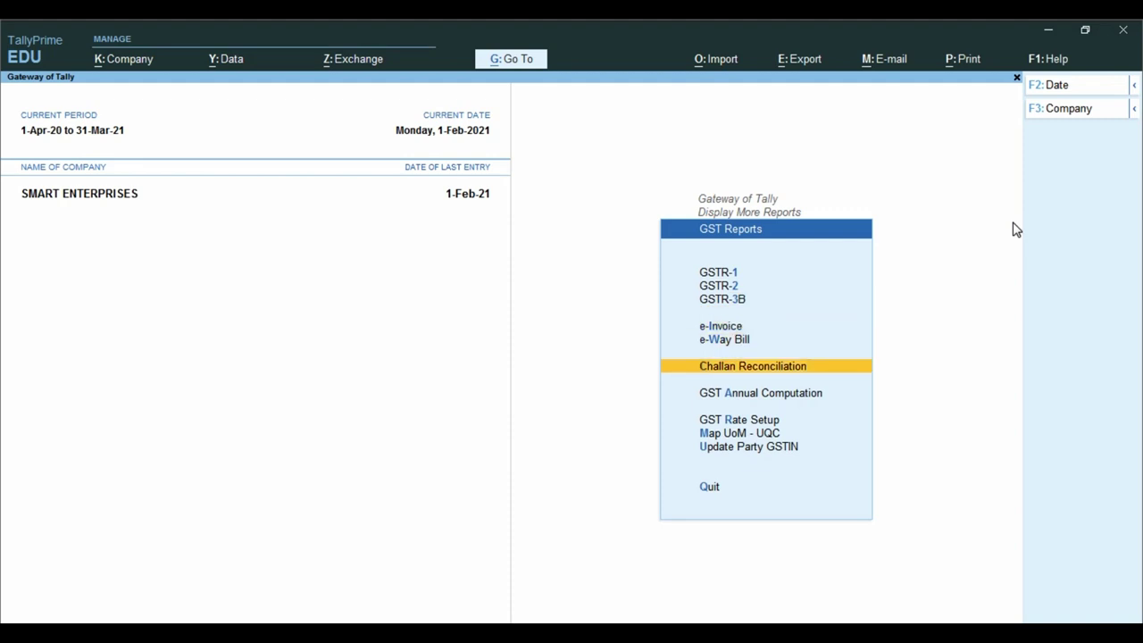
pyautogui.press('ctrl')
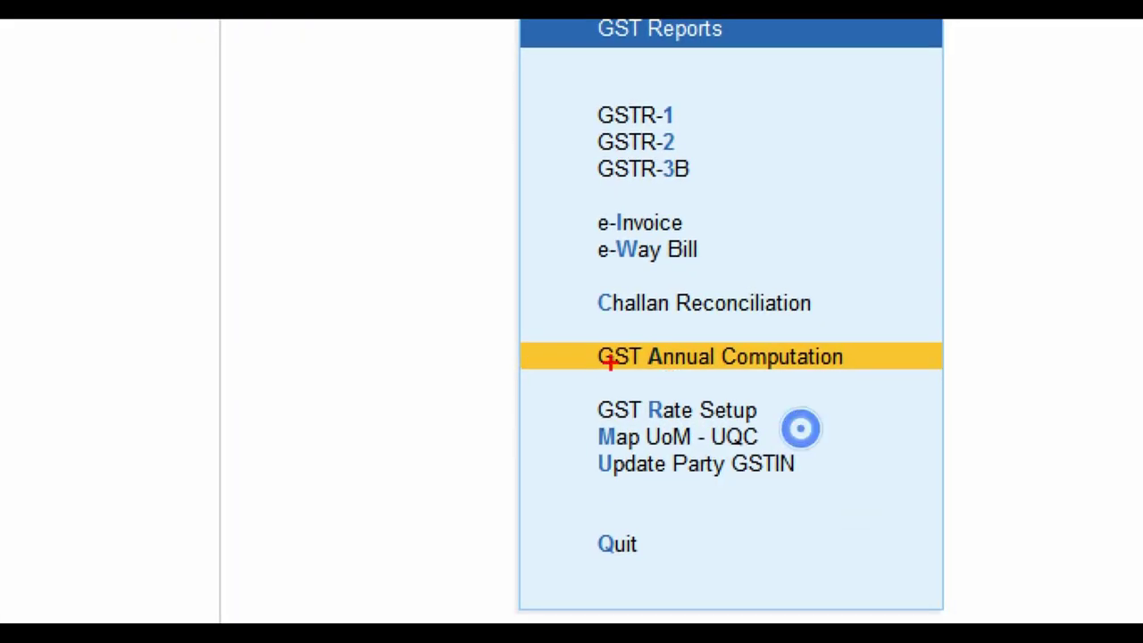
pyautogui.moveTo(548, 333)
pyautogui.mouseDown()
pyautogui.moveTo(919, 364)
pyautogui.moveTo(958, 386)
pyautogui.mouseUp()
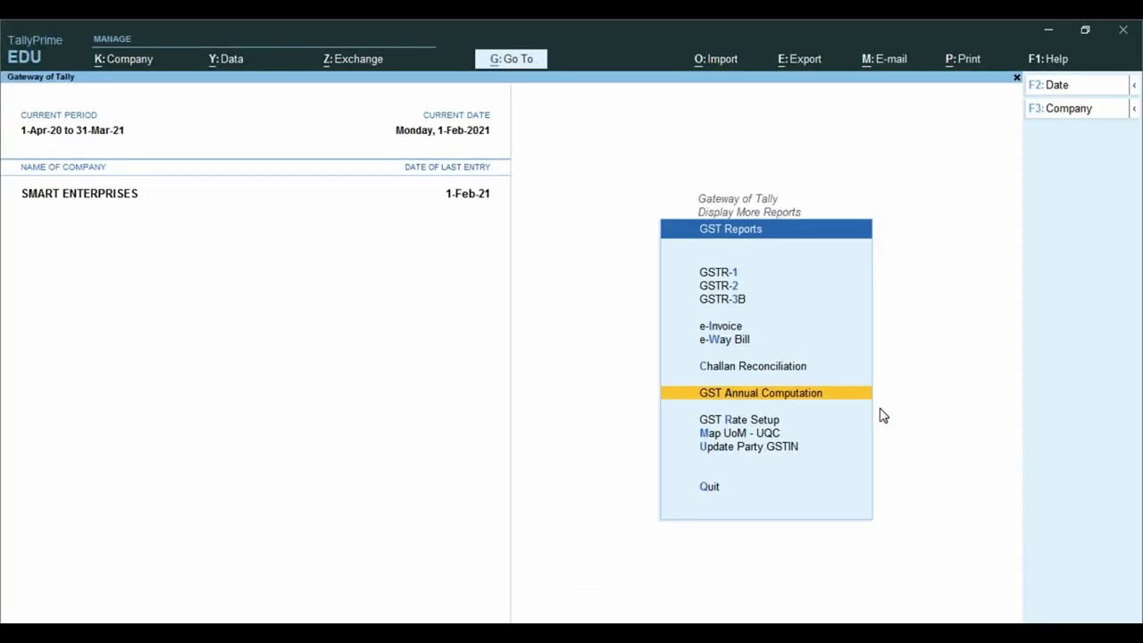
pyautogui.press('Return')
pyautogui.press('F2')
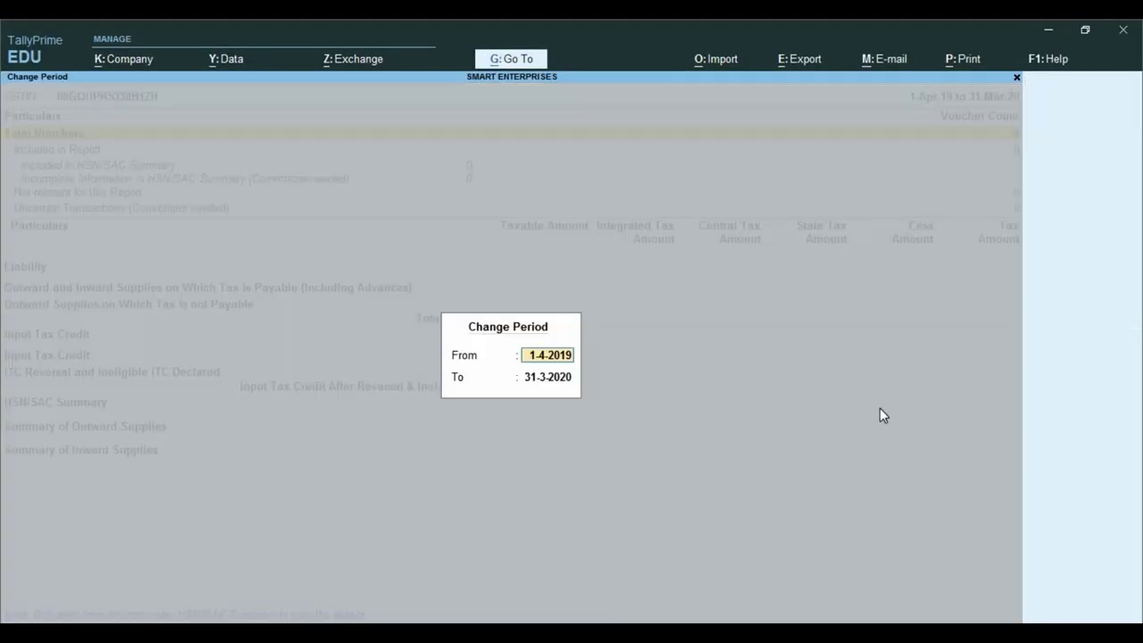
pyautogui.press('BackSpace')
pyautogui.press('Return')
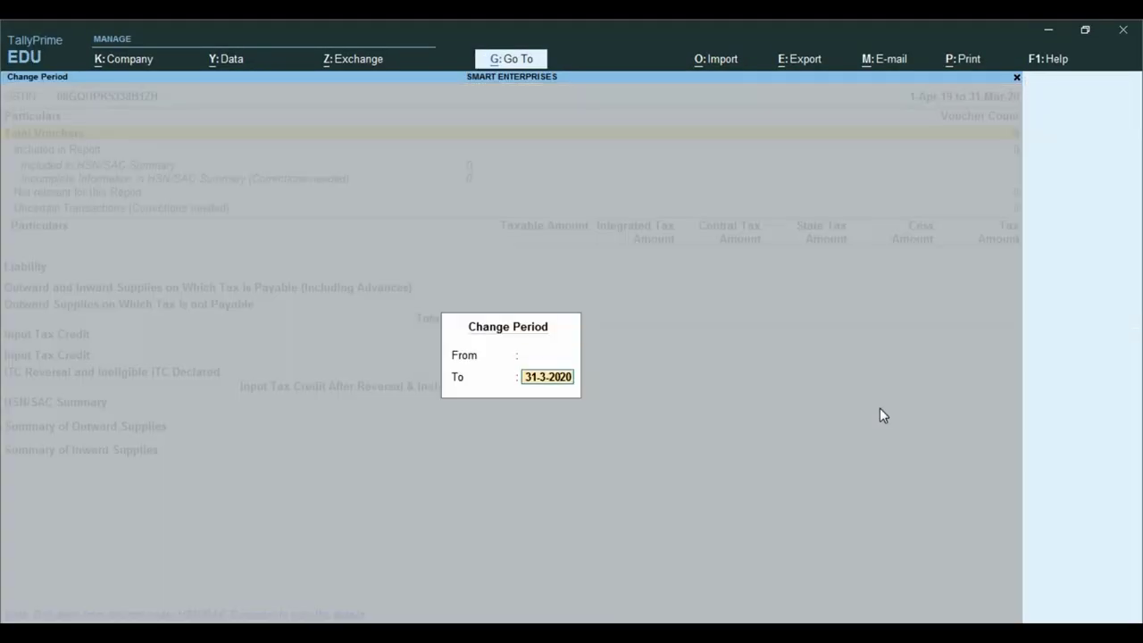
pyautogui.press('BackSpace')
pyautogui.press('Return')
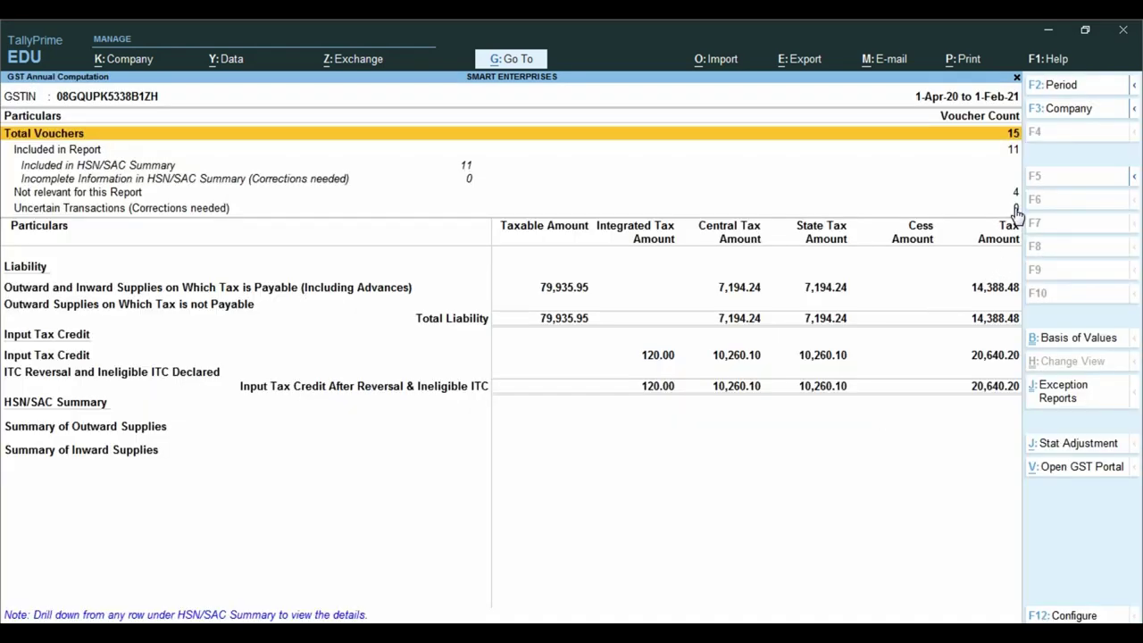
# Check the uncertain transactions count in GST Annual Computation and switch the report to its detailed view
pyautogui.press('ctrl')
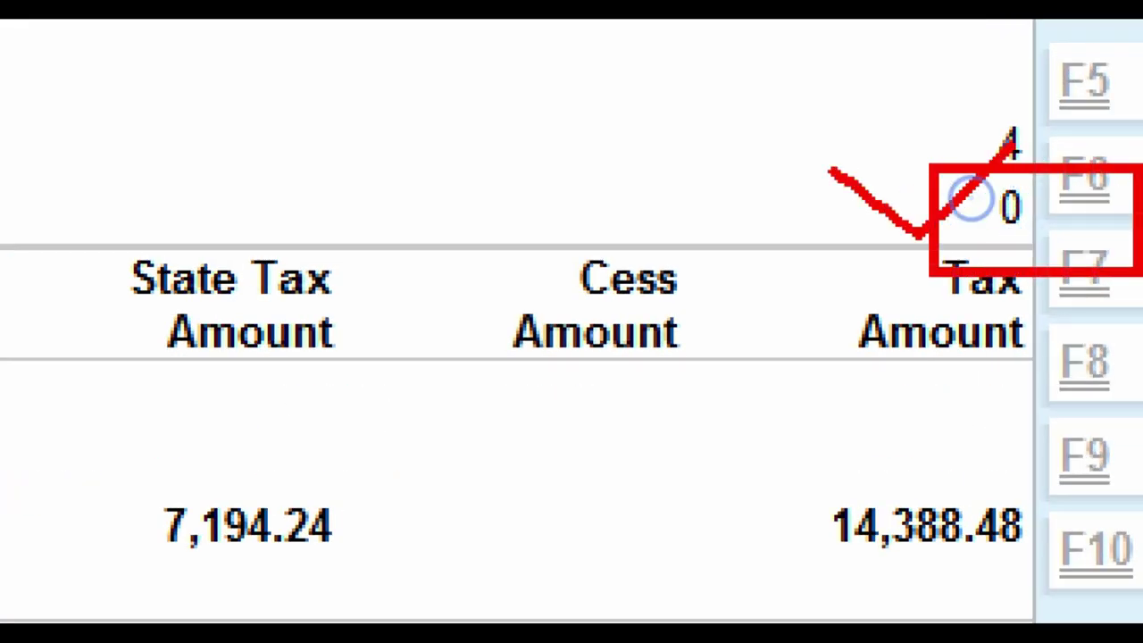
pyautogui.press('ctrl')
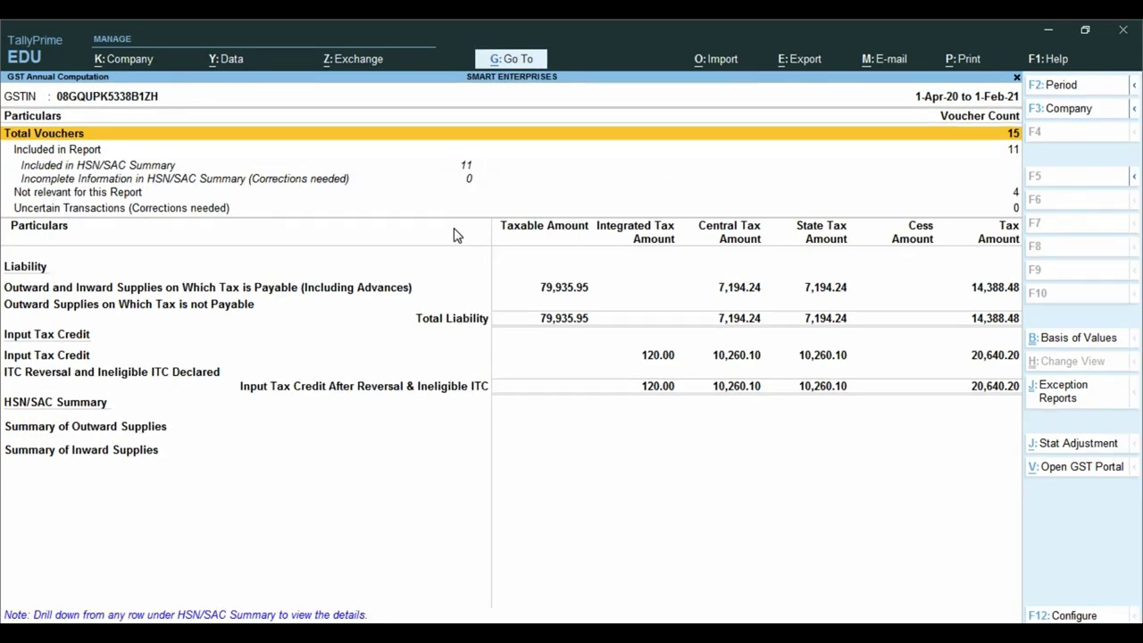
pyautogui.press('alt')
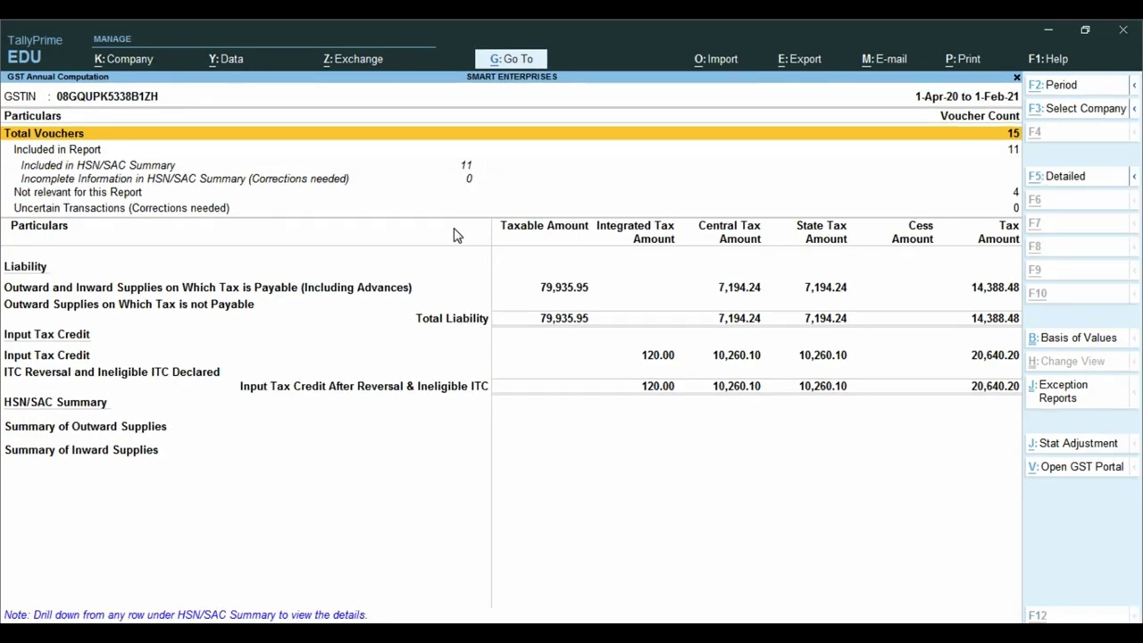
pyautogui.hotkey('alt', 'F5')
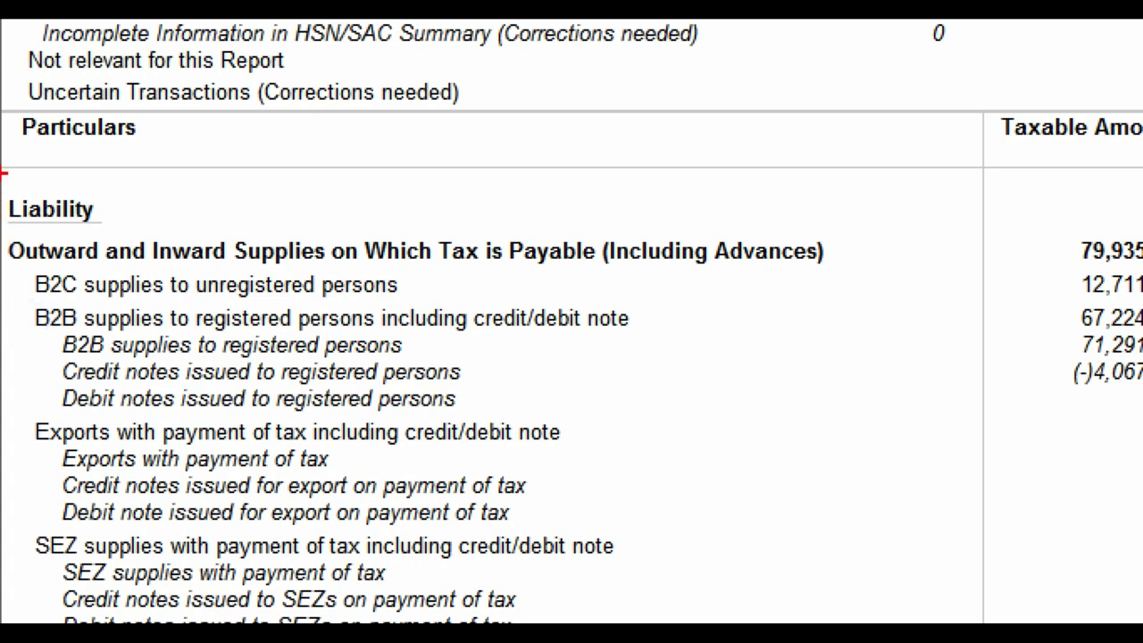
# Examine the Liability section, comparing the B2C supplies to unregistered persons with the total taxable amount of supplies
pyautogui.moveTo(3, 181); pyautogui.dragTo(218, 224)
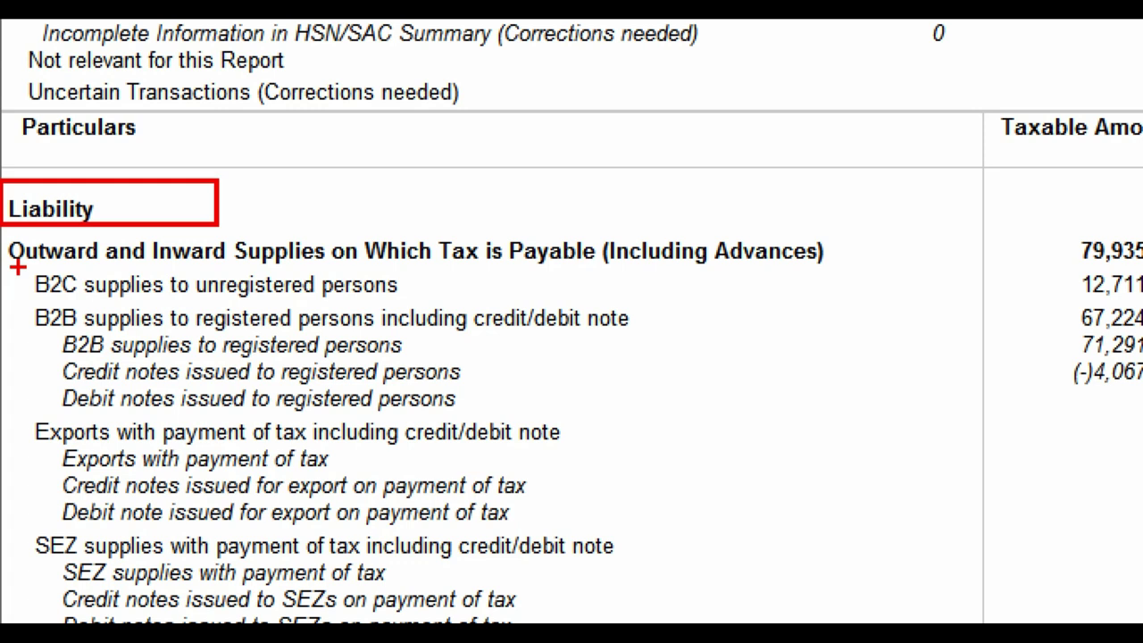
pyautogui.moveTo(14, 266); pyautogui.dragTo(511, 307)
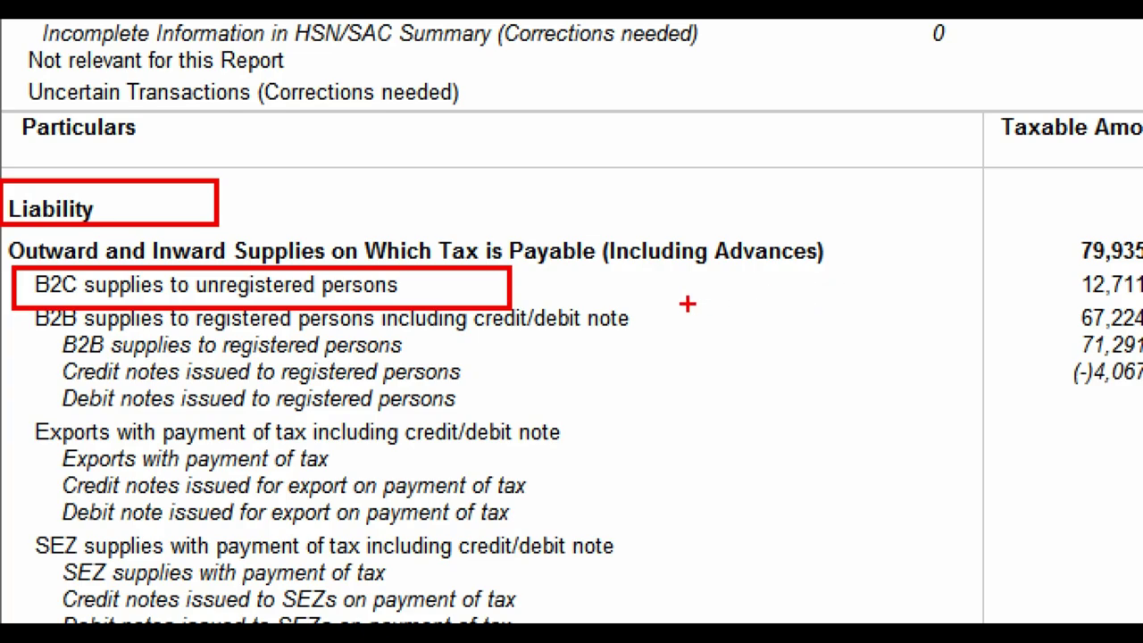
pyautogui.press('Escape')
pyautogui.click(560, 312)
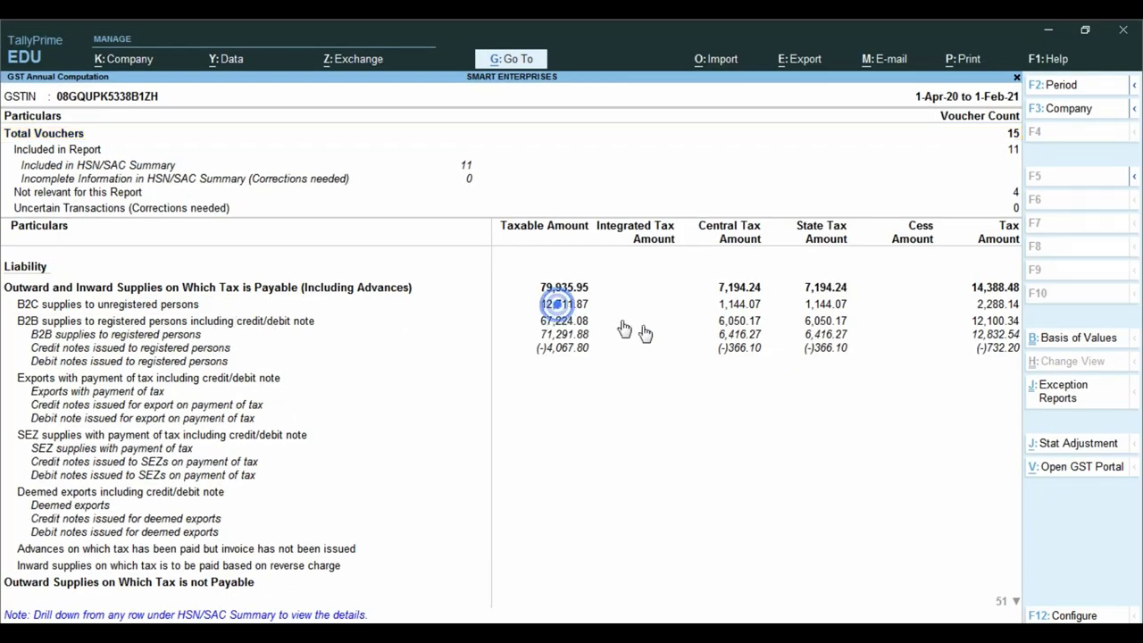
pyautogui.click(339, 322)
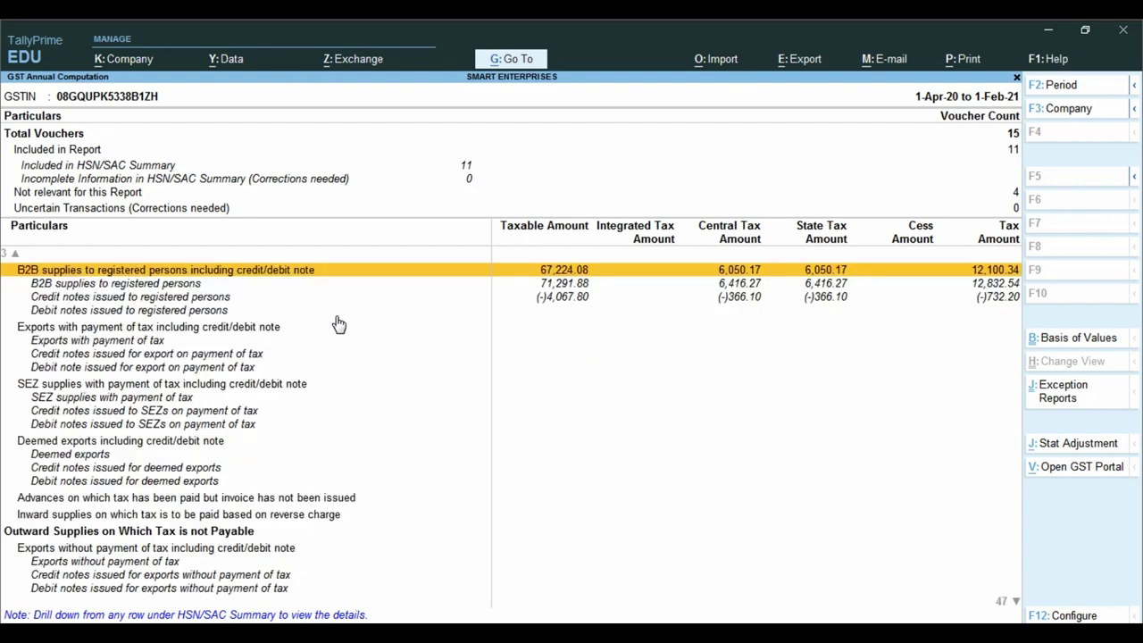
pyautogui.scroll(9, 348, 312)
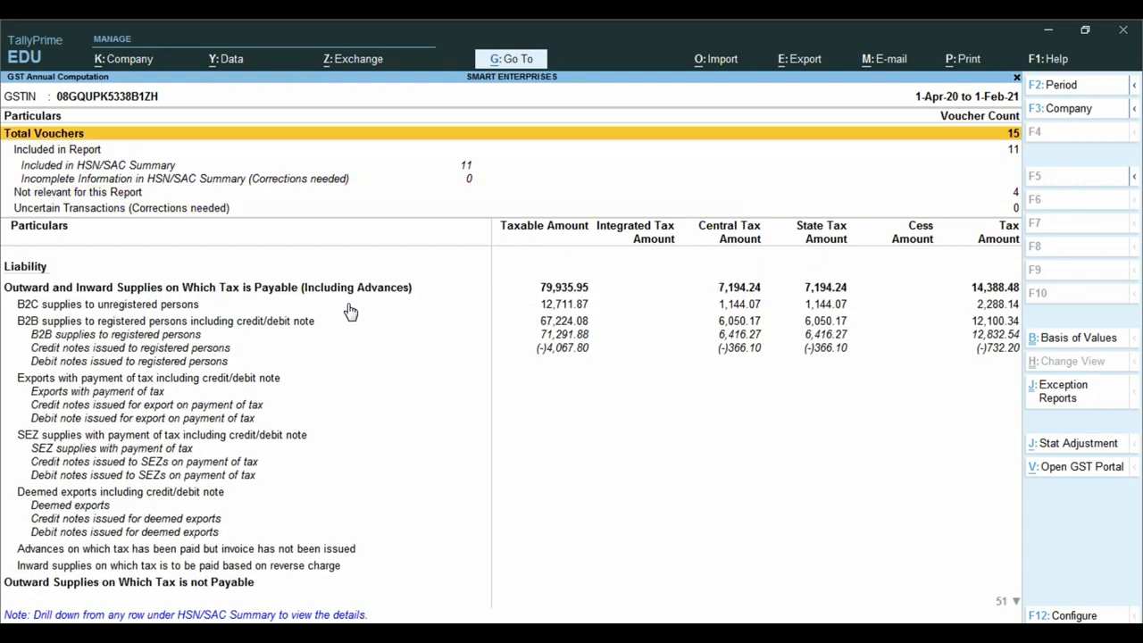
pyautogui.scroll(-5, 350, 311)
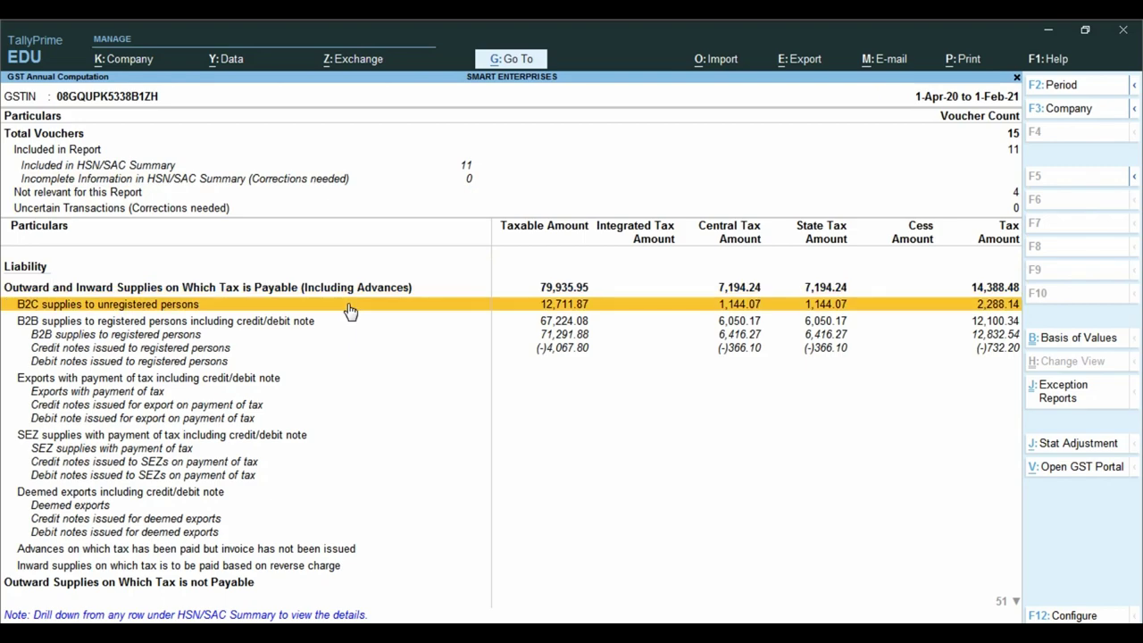
pyautogui.press('ctrl')
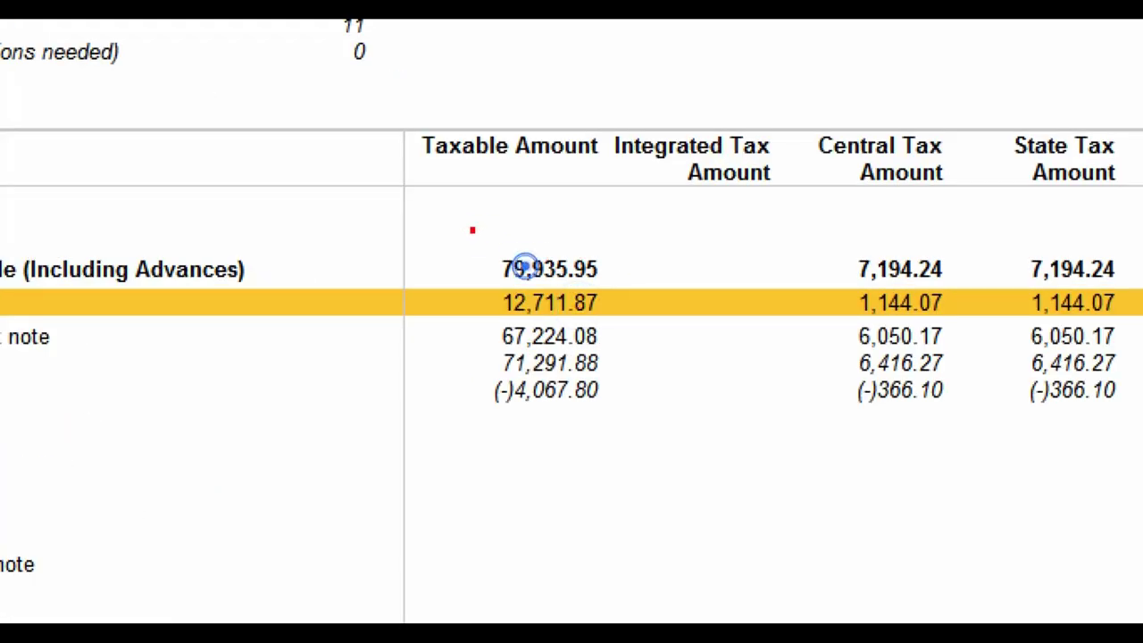
pyautogui.moveTo(473, 230)
pyautogui.mouseDown()
pyautogui.moveTo(575, 276)
pyautogui.moveTo(629, 284)
pyautogui.mouseUp()
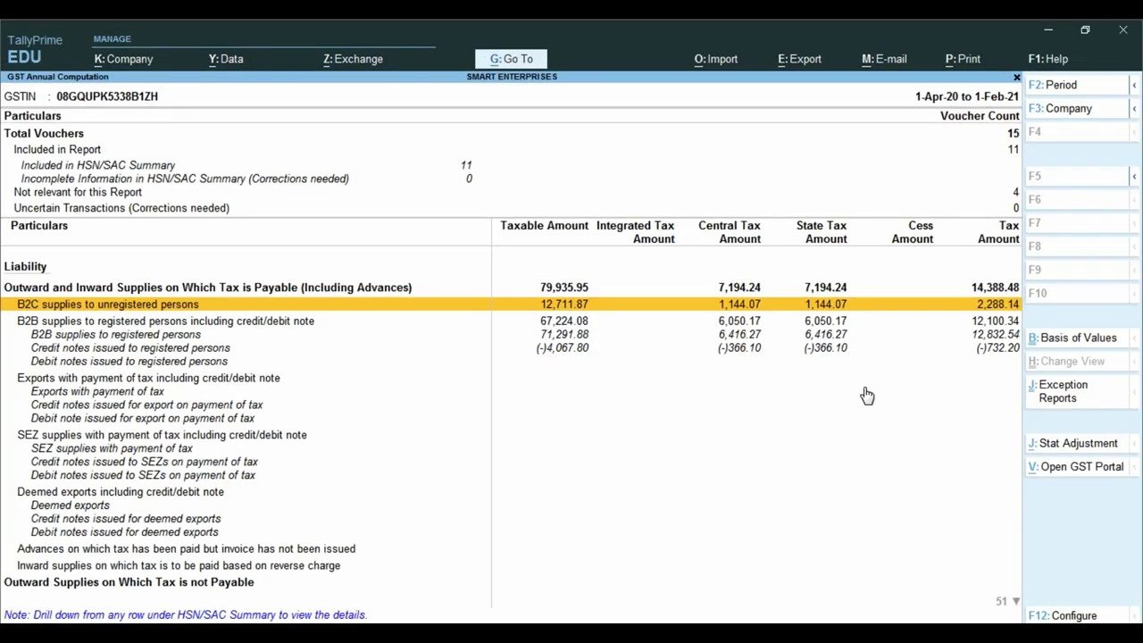
# Drill down from B2C supplies to unregistered persons through January and Rajasthan to the 2-Jan-21 sales voucher
pyautogui.press('Return')
pyautogui.press('Down')
pyautogui.press('Down')
pyautogui.press('Down')
pyautogui.press('Down')
pyautogui.press('Down')
pyautogui.press('Down')
pyautogui.press('Down')
pyautogui.press('Down')
pyautogui.press('Down')
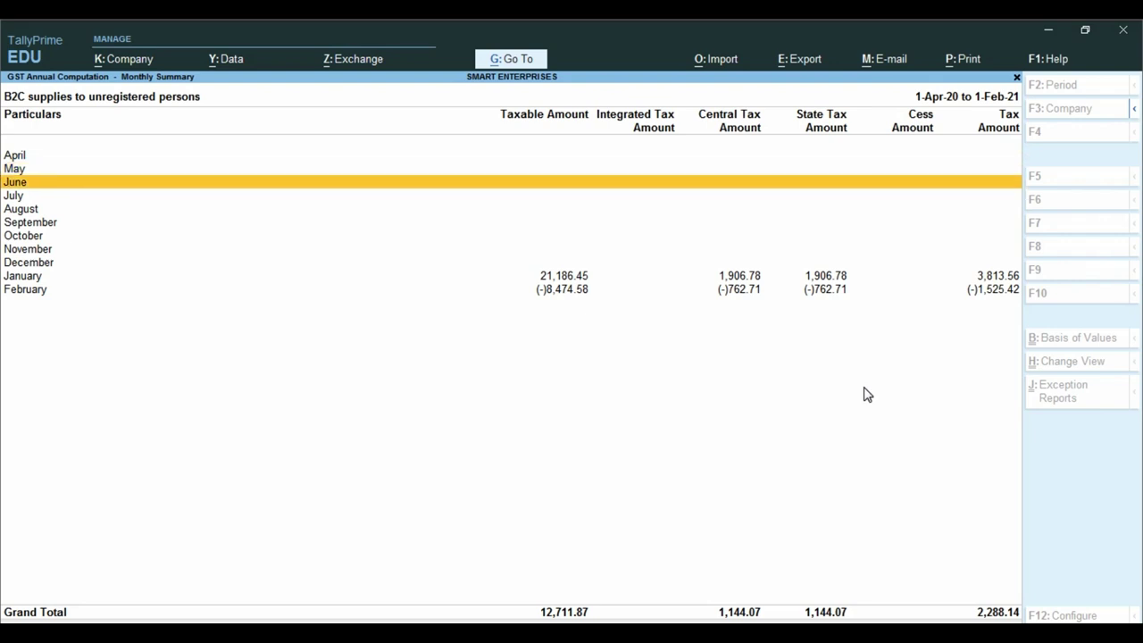
pyautogui.press('Return')
pyautogui.press('Return')
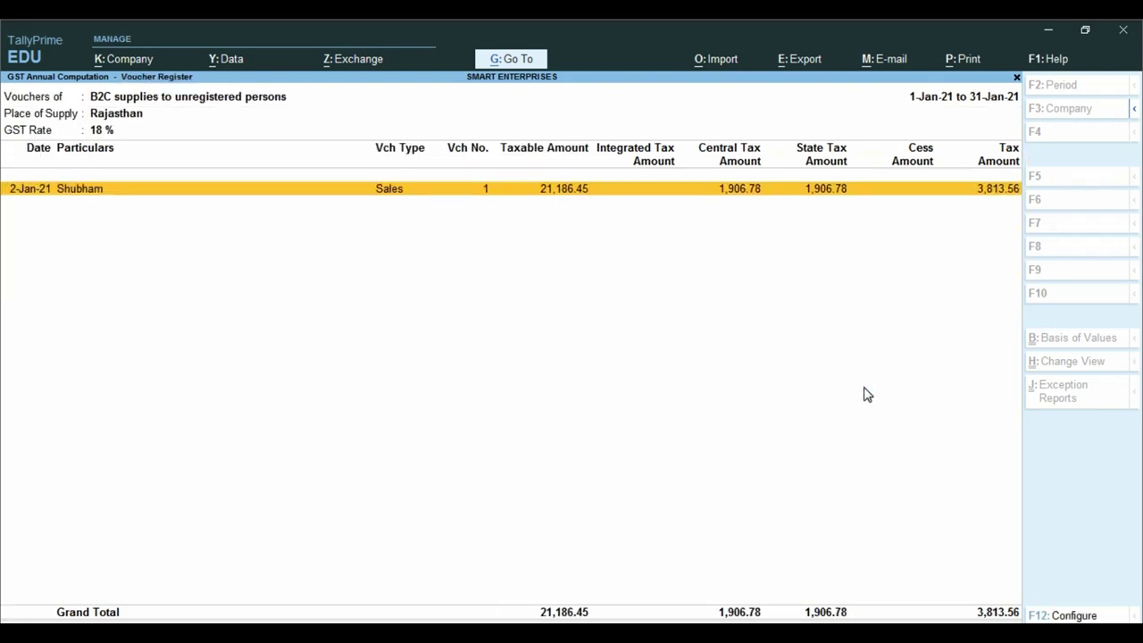
pyautogui.press('Return')
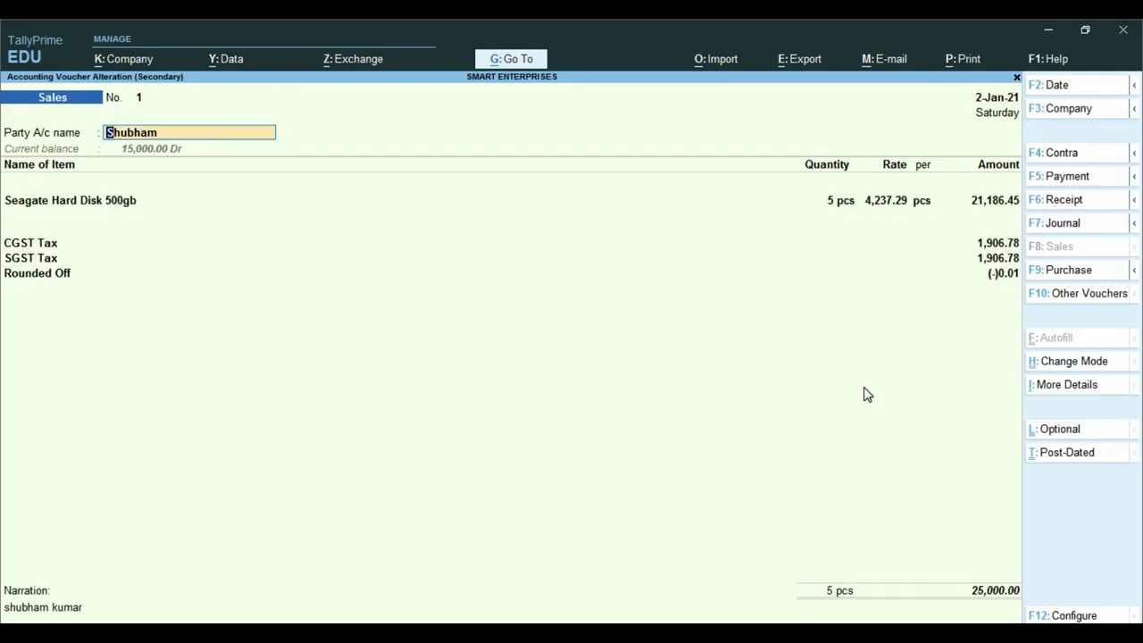
# Check the registration type in the sales voucher's party ledger, and return to the B2C monthly summary without changes
pyautogui.hotkey('ctrl', 'Return')
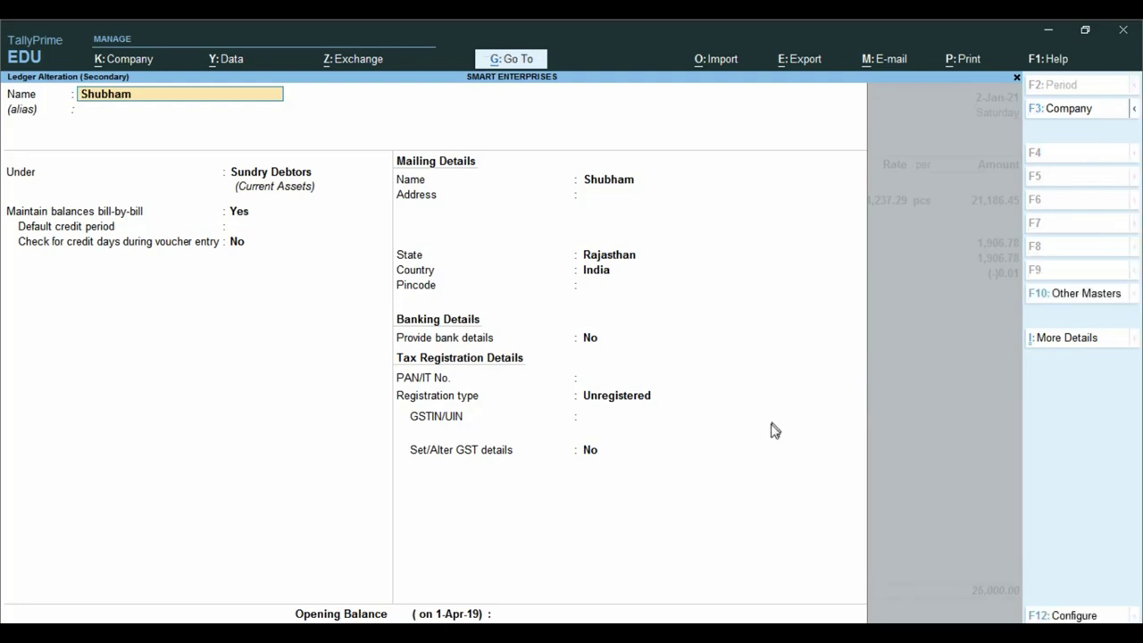
pyautogui.press('ctrl')
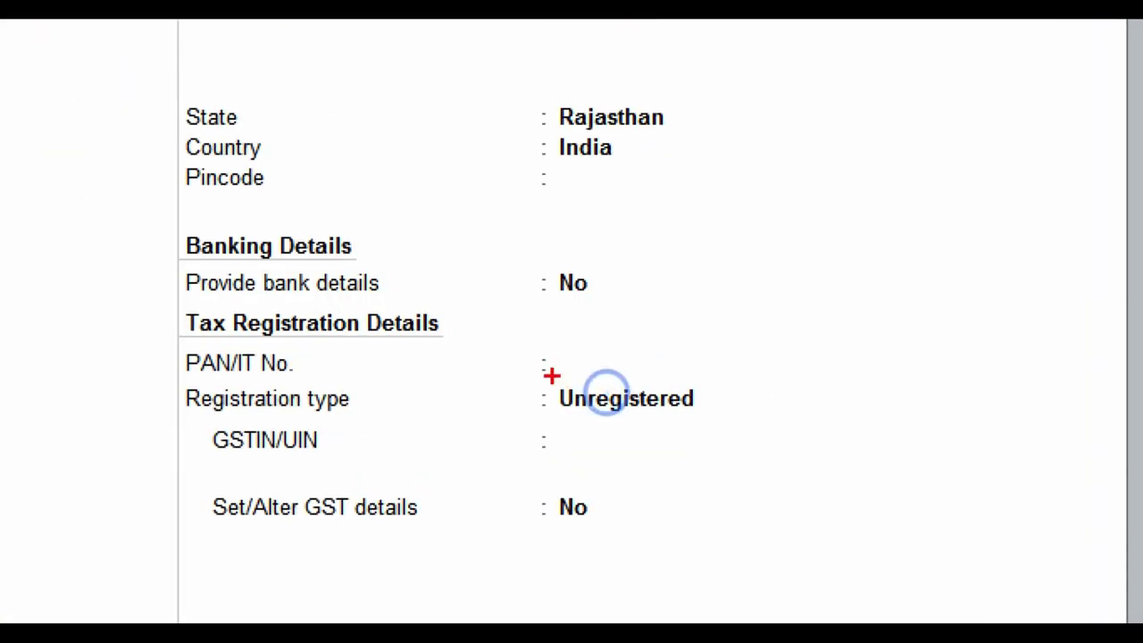
pyautogui.moveTo(503, 367)
pyautogui.mouseDown()
pyautogui.moveTo(684, 439)
pyautogui.moveTo(810, 458)
pyautogui.mouseUp()
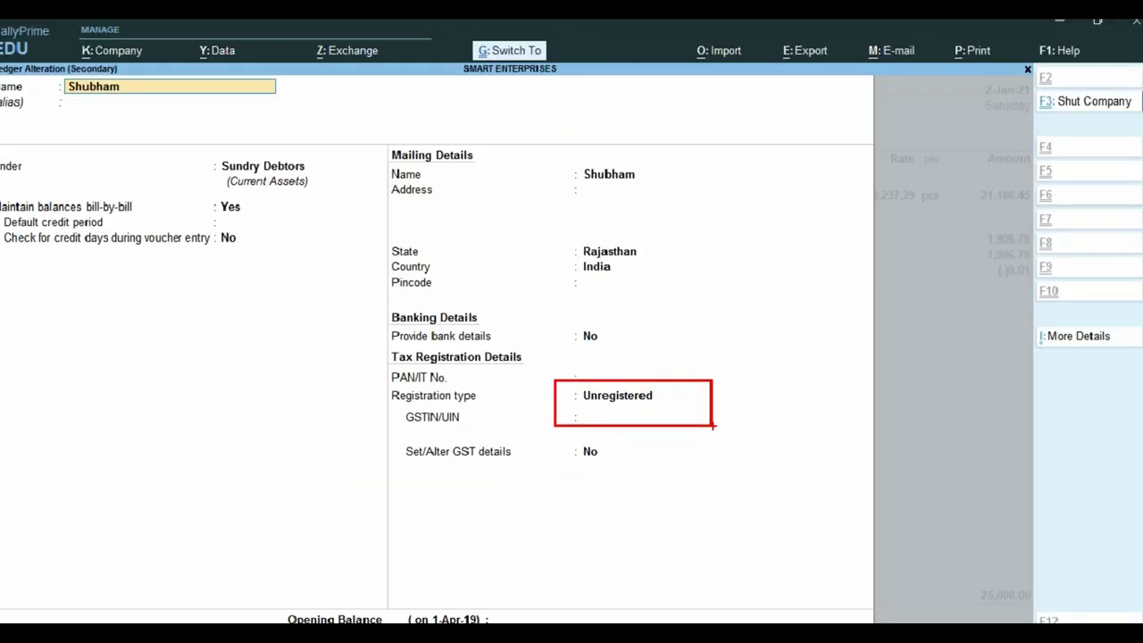
pyautogui.press('Escape')
pyautogui.press('y')
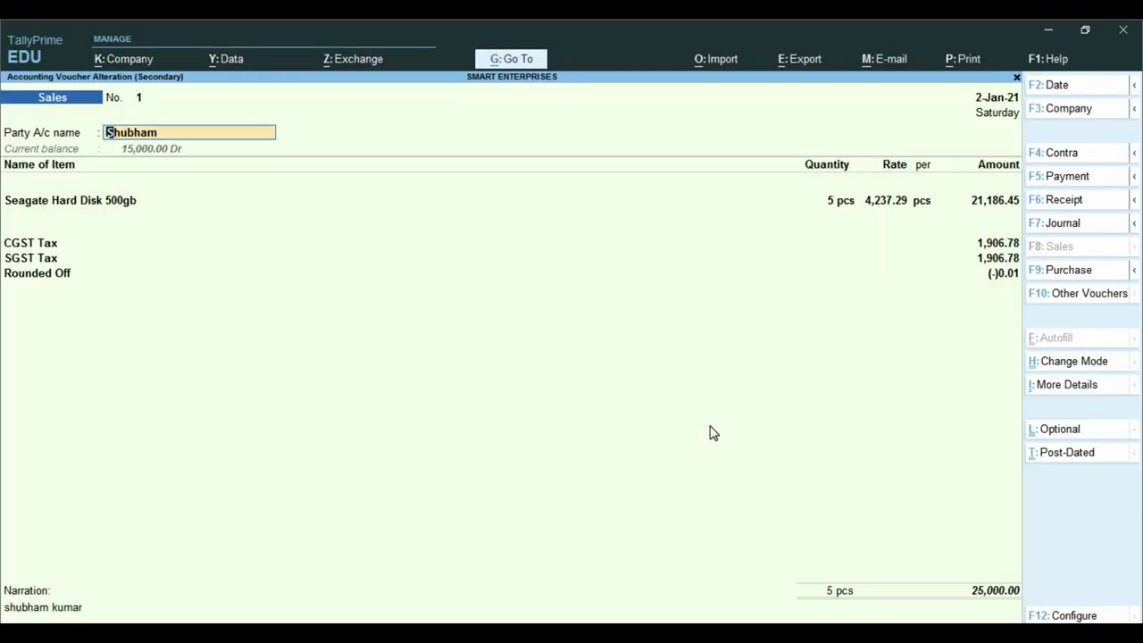
pyautogui.press('Escape')
pyautogui.press('y')
pyautogui.press('Escape')
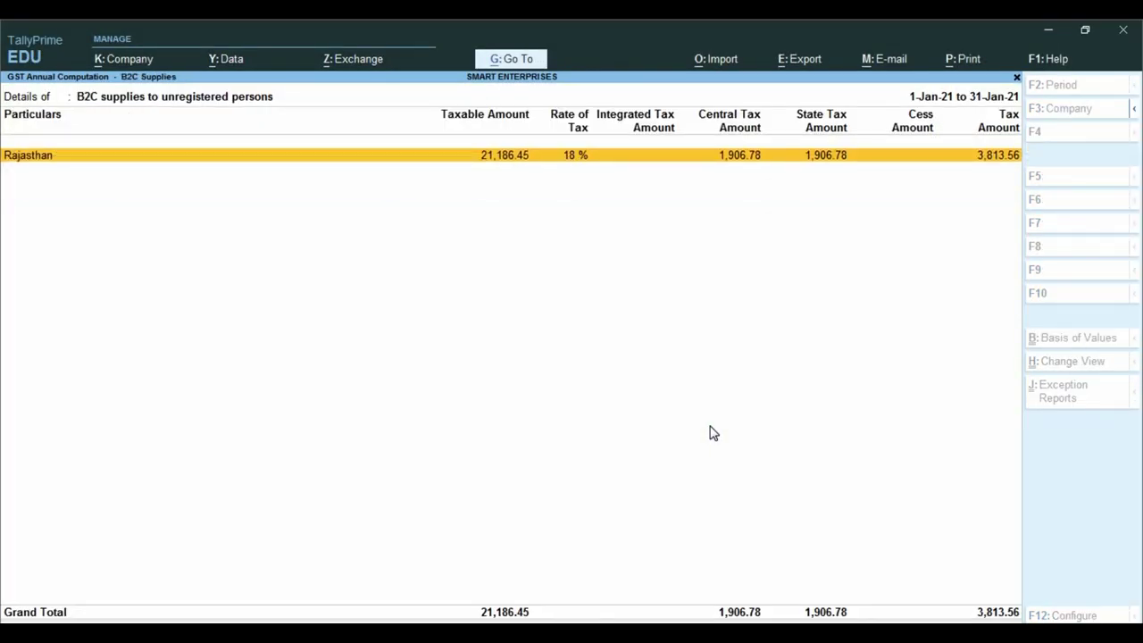
pyautogui.press('Escape')
# Inspect February's B2C credit note, check the monthly summary's total taxable amount, and return to GST Annual Computation
pyautogui.press('Down')
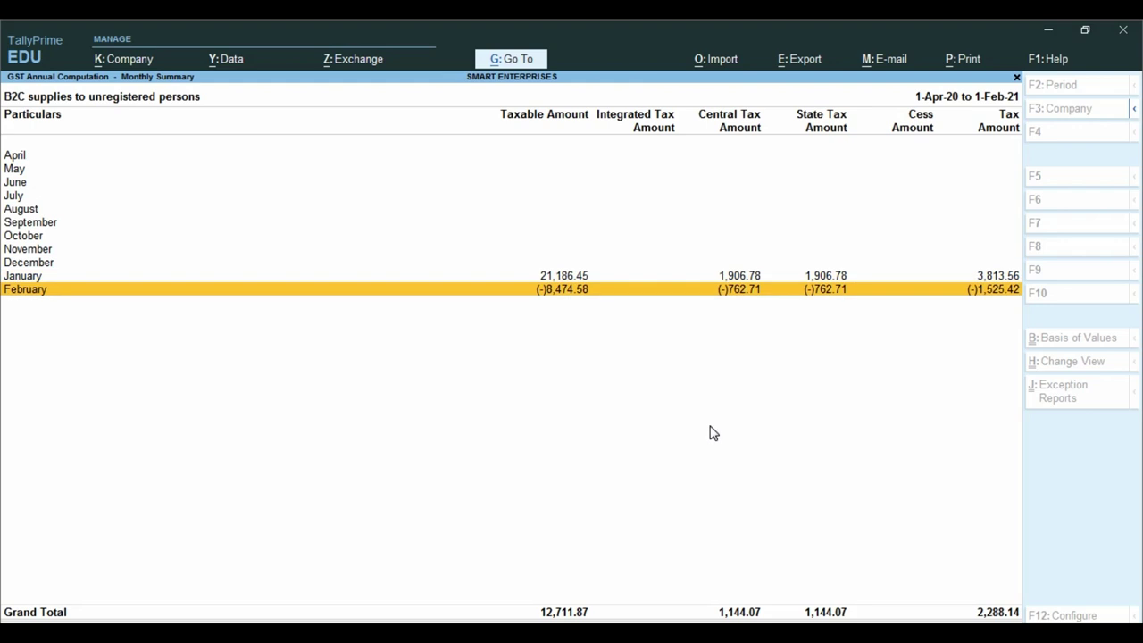
pyautogui.press('Return')
pyautogui.press('Return')
pyautogui.press('Return')
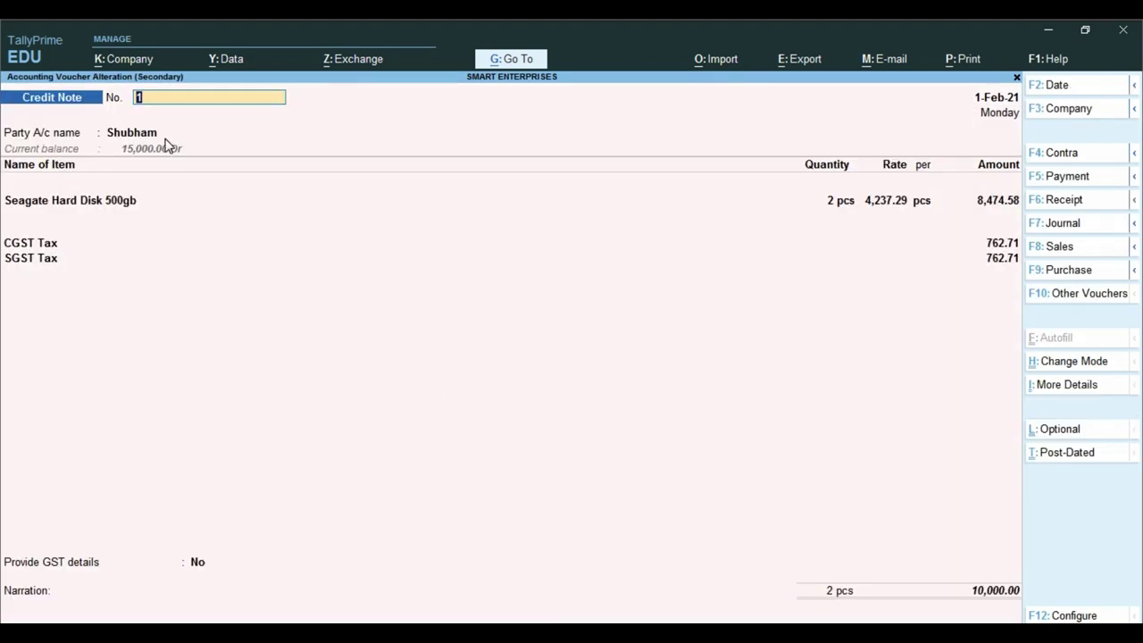
pyautogui.press('Escape')
pyautogui.press('Escape')
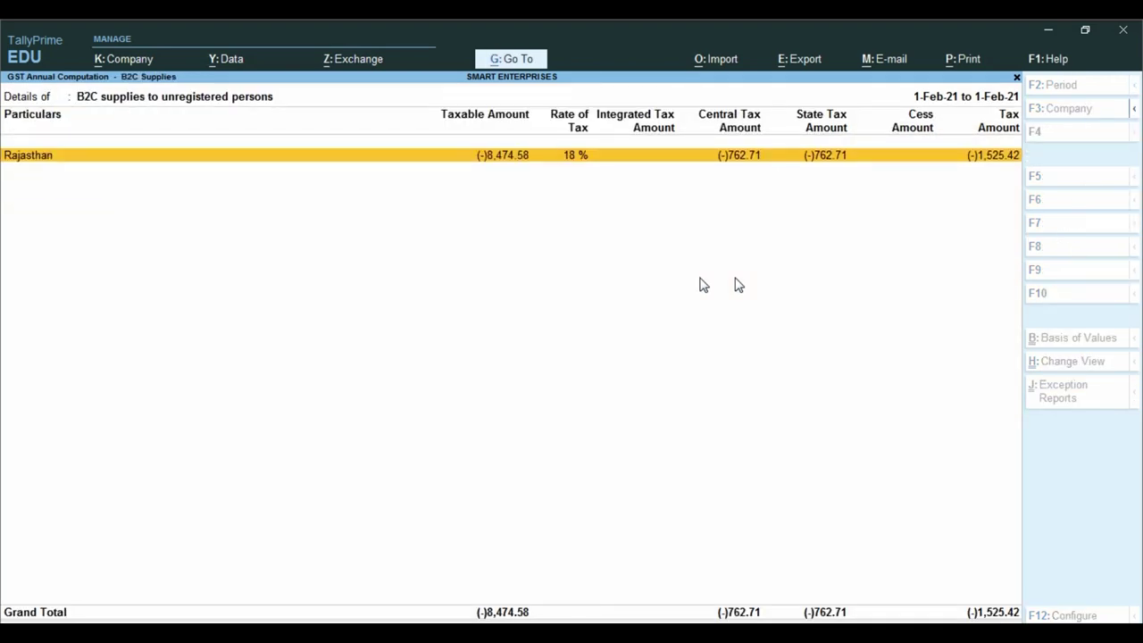
pyautogui.press('Escape')
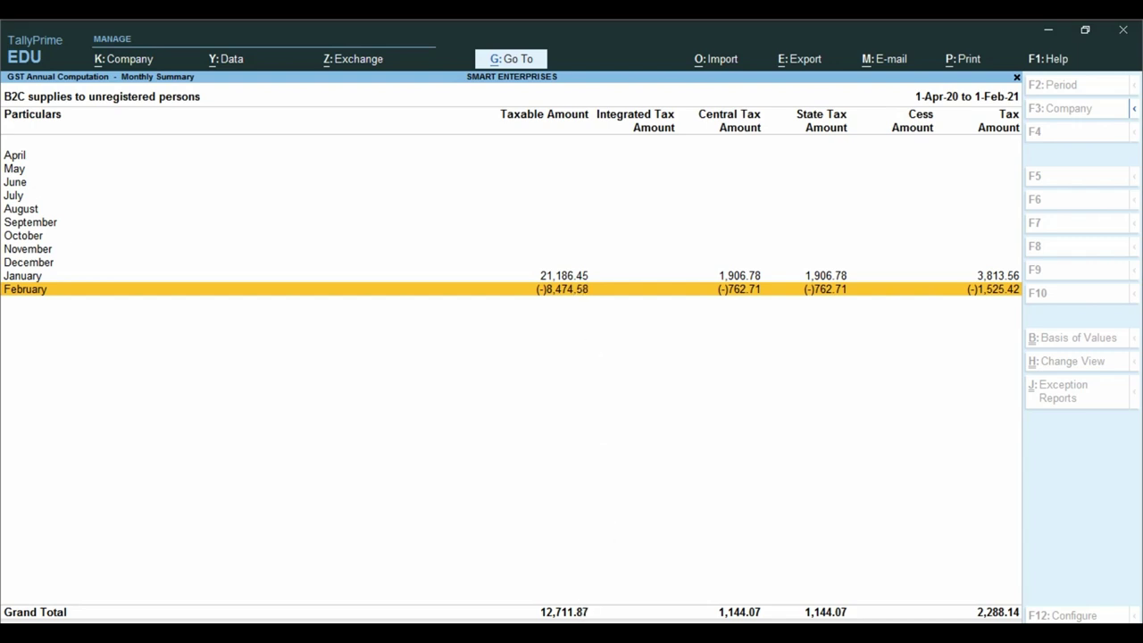
pyautogui.press('alt')
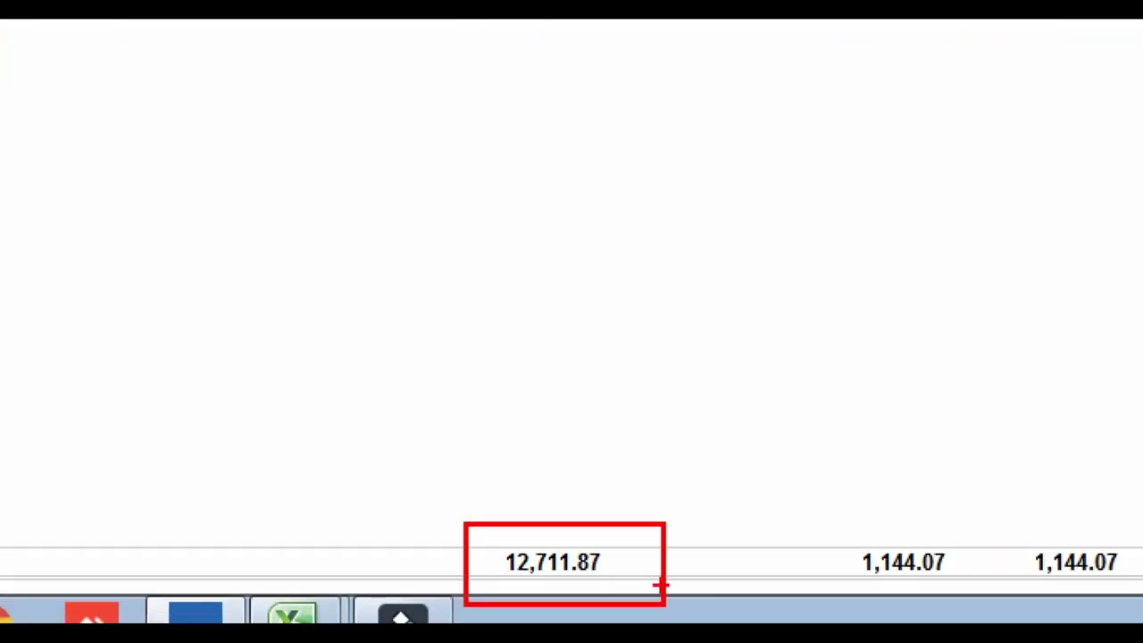
pyautogui.press('Escape')
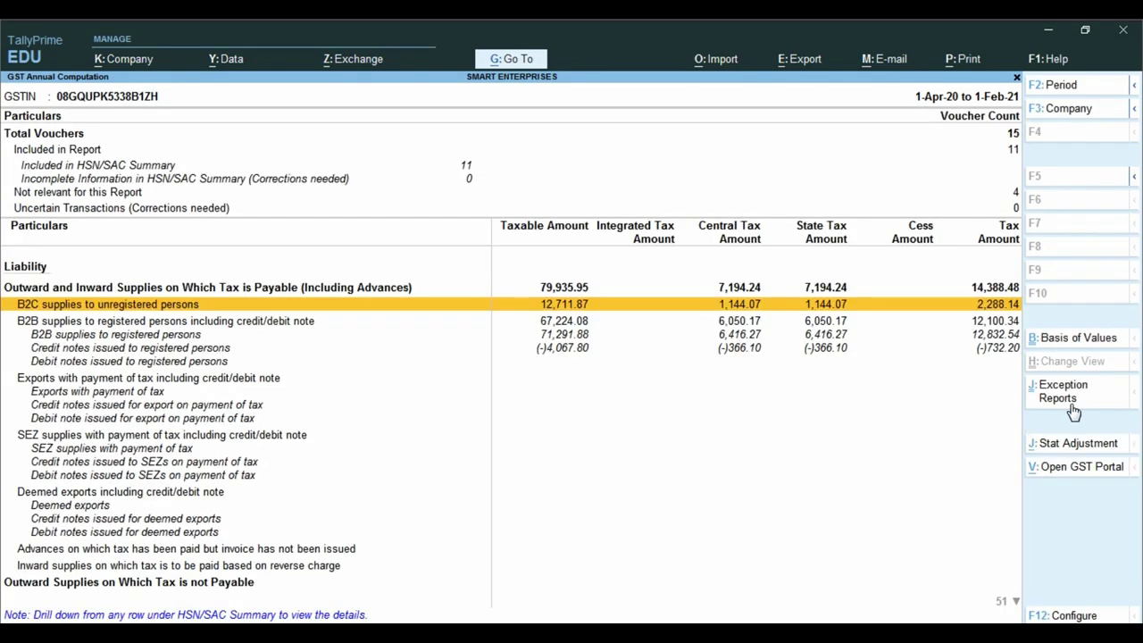
# Check the taxable amount of B2B supplies to registered persons in the Liability section
pyautogui.press('Down')
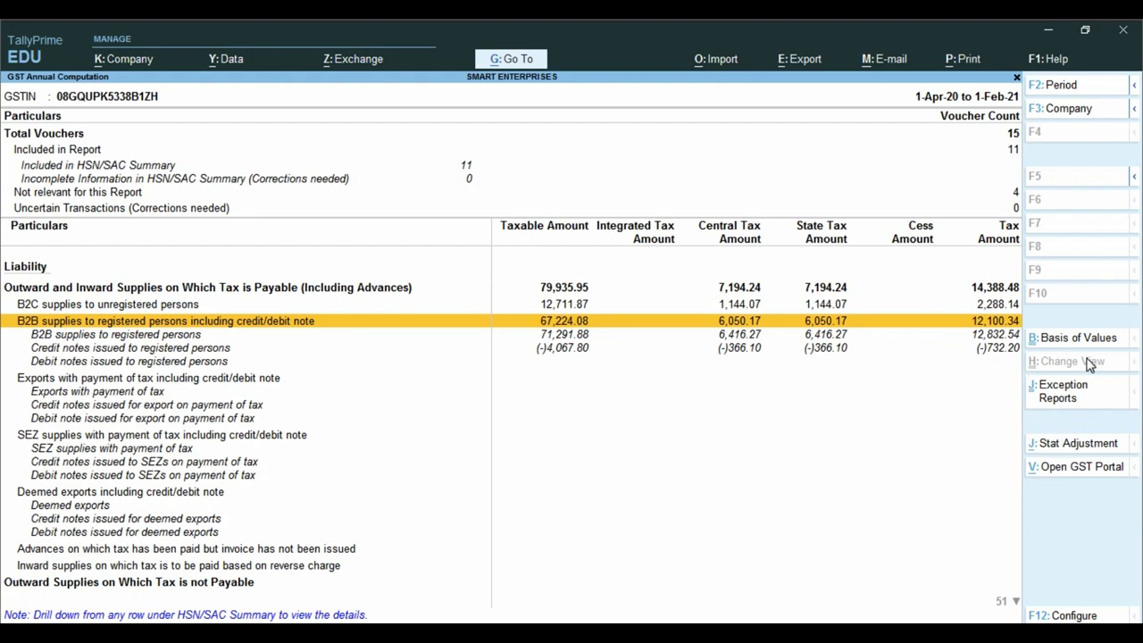
pyautogui.press('Down')
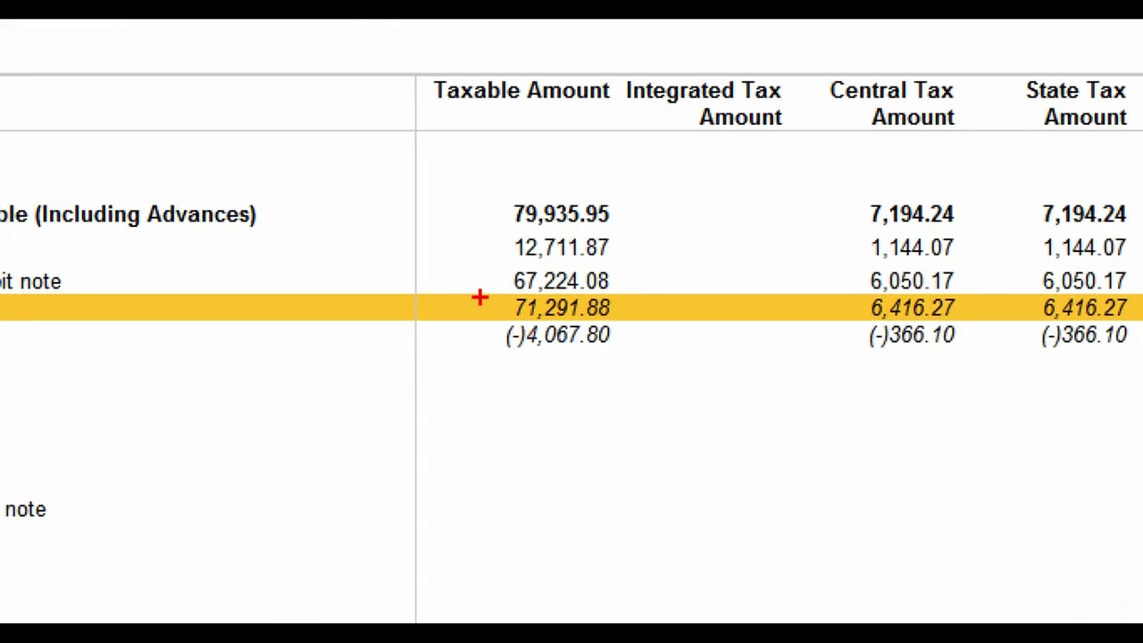
pyautogui.moveTo(481, 291); pyautogui.dragTo(639, 322)
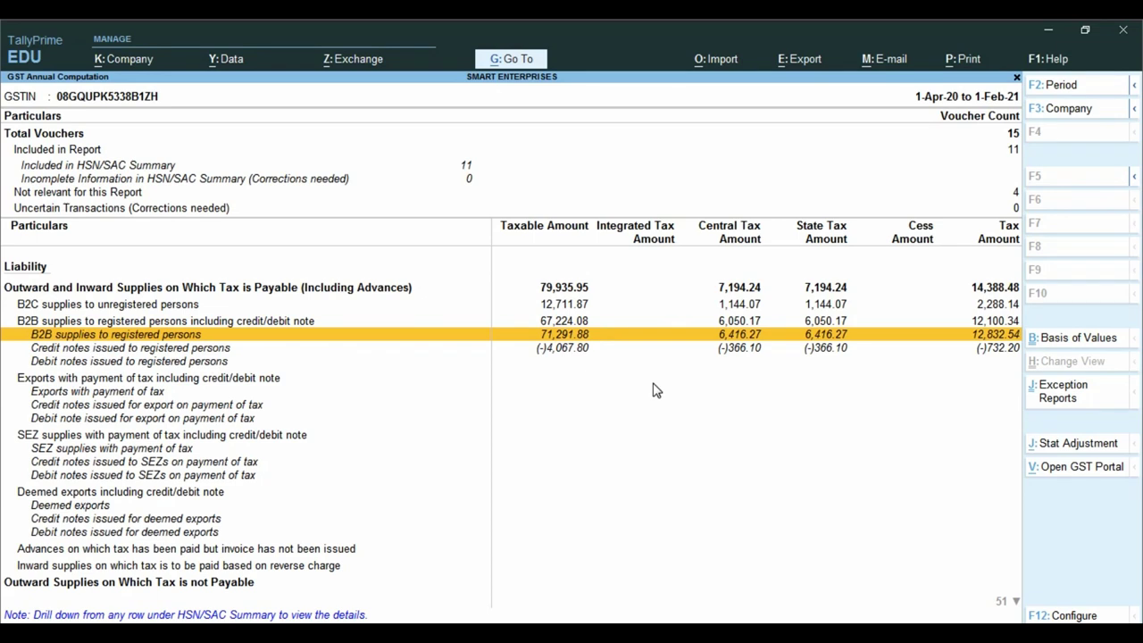
# Check the credit notes issued to registered persons and the net B2B taxable amount including credit/debit notes
pyautogui.press('Down')
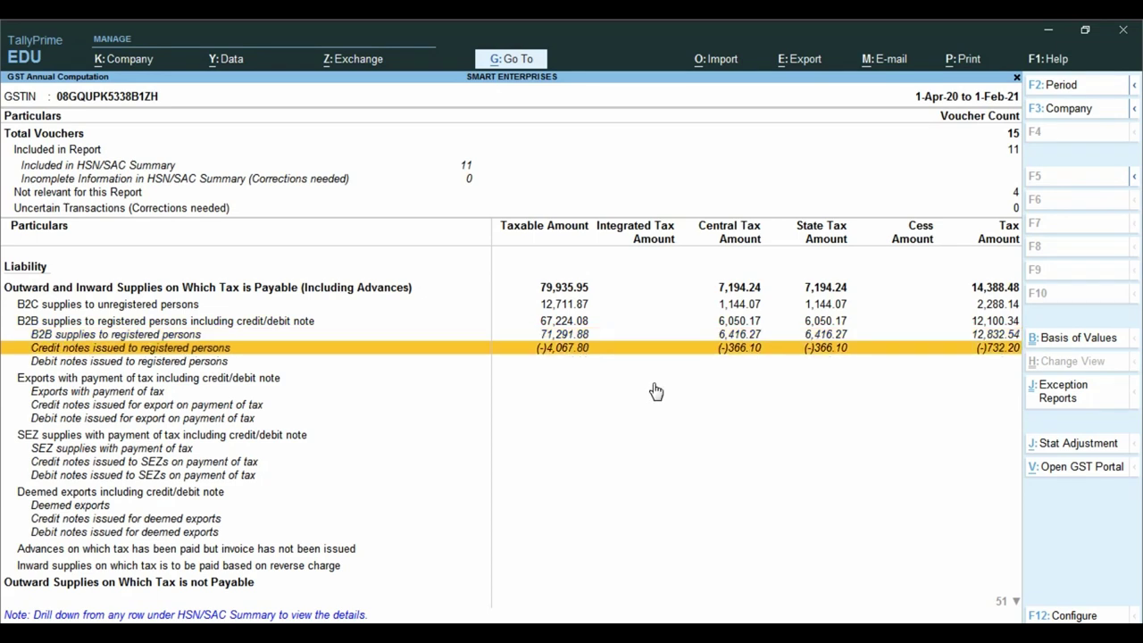
pyautogui.click(566, 324)
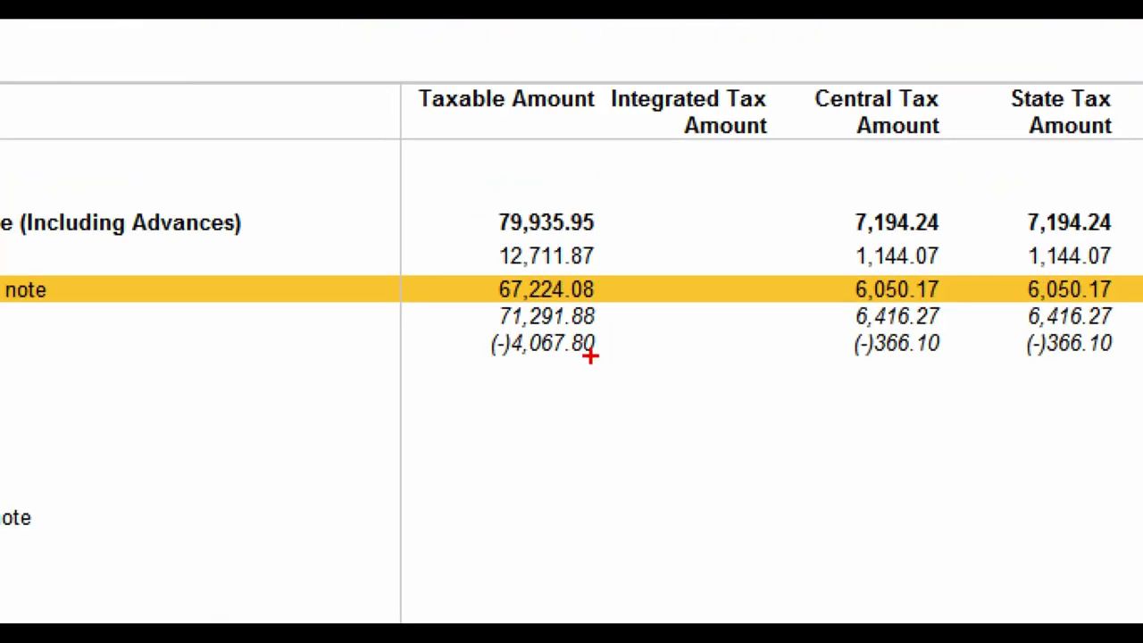
pyautogui.moveTo(480, 266); pyautogui.dragTo(616, 301)
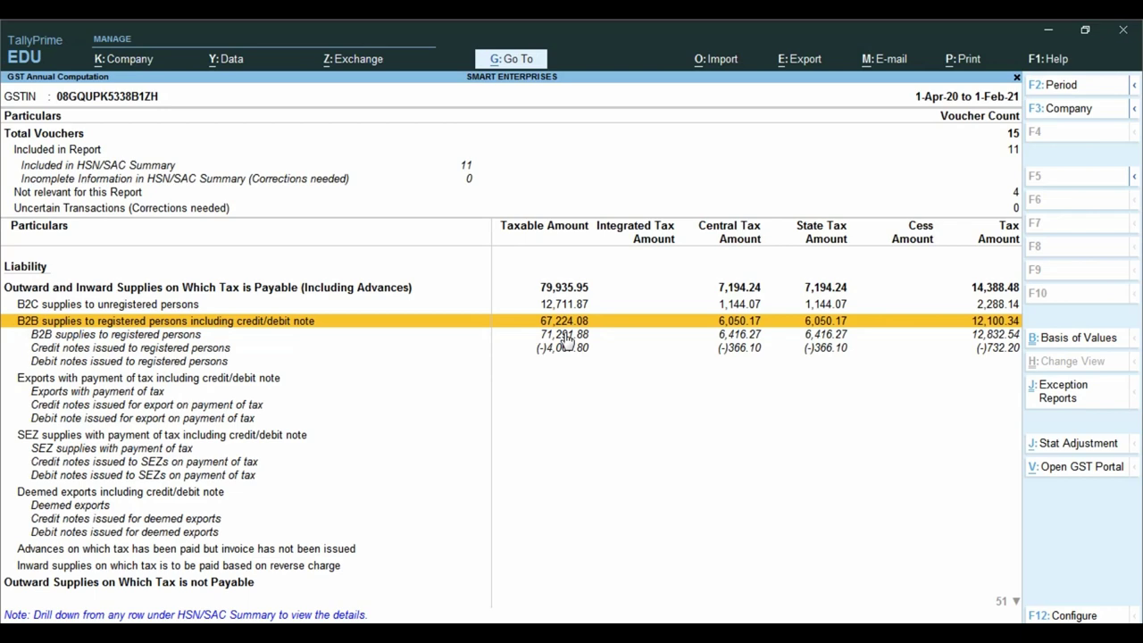
# Drill down from B2B supplies to registered persons through January and Balaji Trading Company to the 2-Jan-21 sales voucher
pyautogui.click(565, 336)
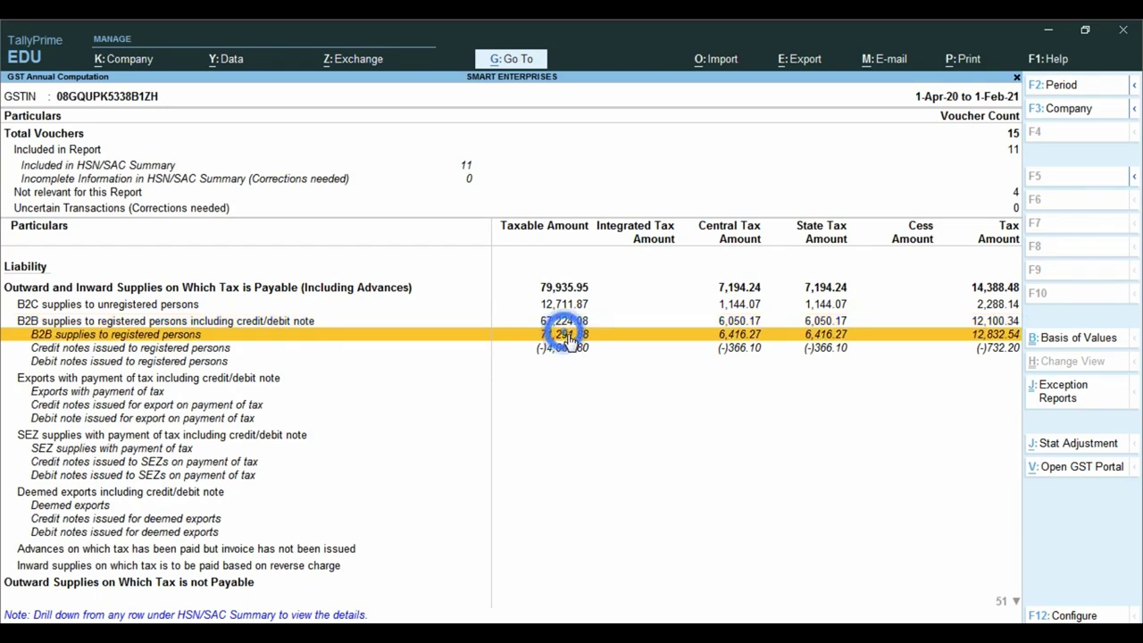
pyautogui.click(564, 335)
pyautogui.press('Down')
pyautogui.press('Down')
pyautogui.press('Down')
pyautogui.press('Down')
pyautogui.press('Down')
pyautogui.press('Down')
pyautogui.press('Down')
pyautogui.press('Down')
pyautogui.press('Down')
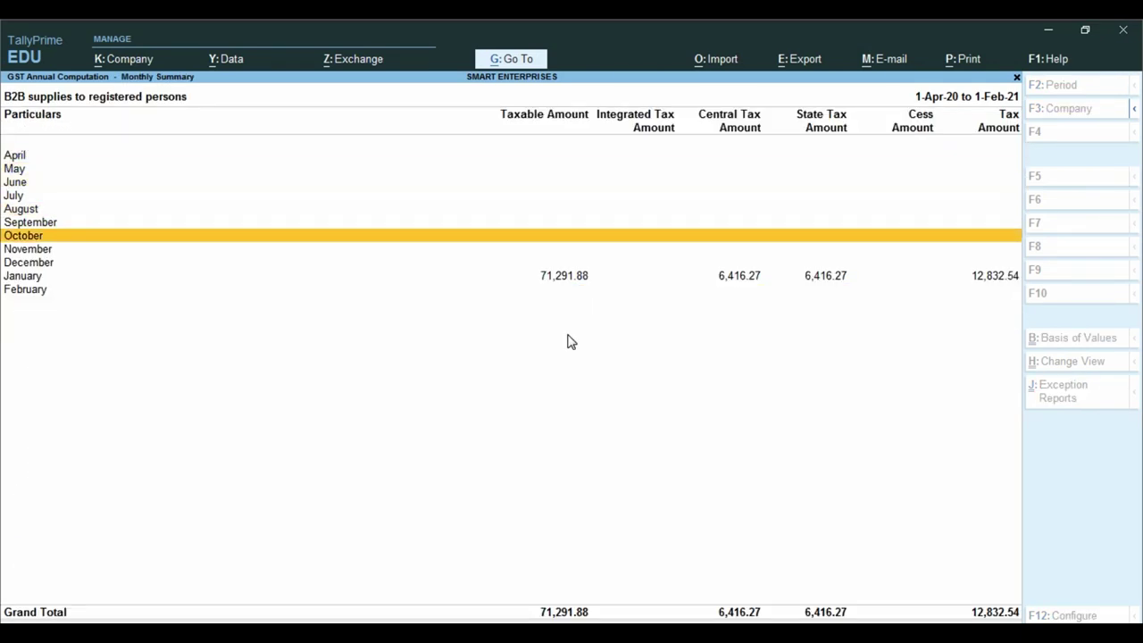
pyautogui.press('Return')
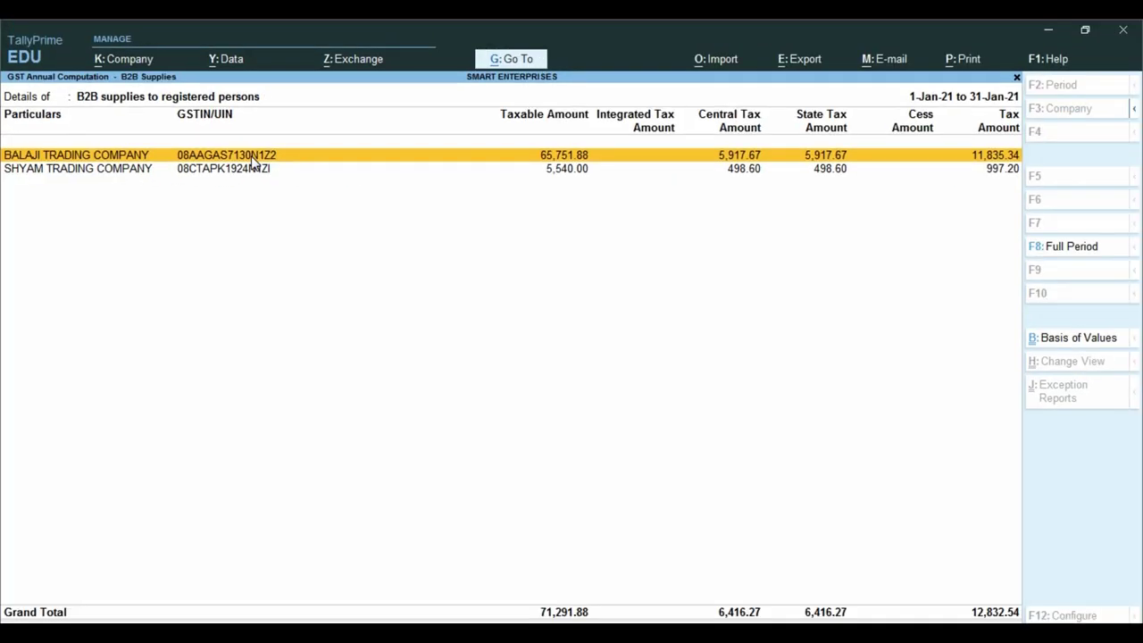
pyautogui.press('Return')
pyautogui.press('Return')
pyautogui.press('Return')
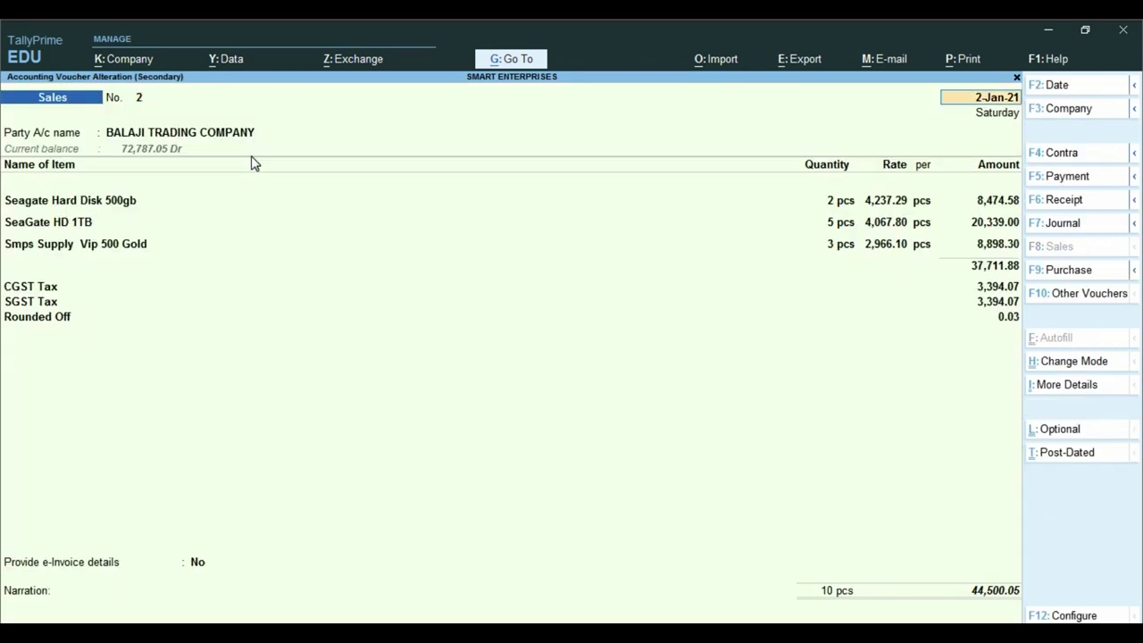
# Check the registration type in the B2B voucher's party ledger, and return to GST Annual Computation without changes
pyautogui.press('Return')
pyautogui.hotkey('ctrl', 'Return')
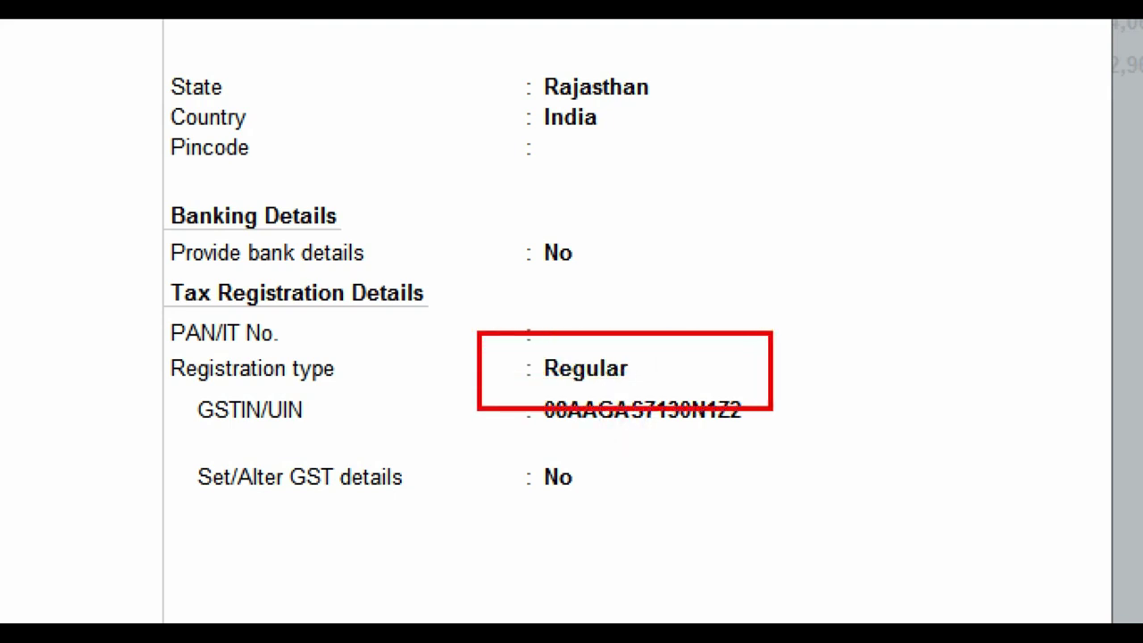
pyautogui.press('Escape')
pyautogui.press('y')
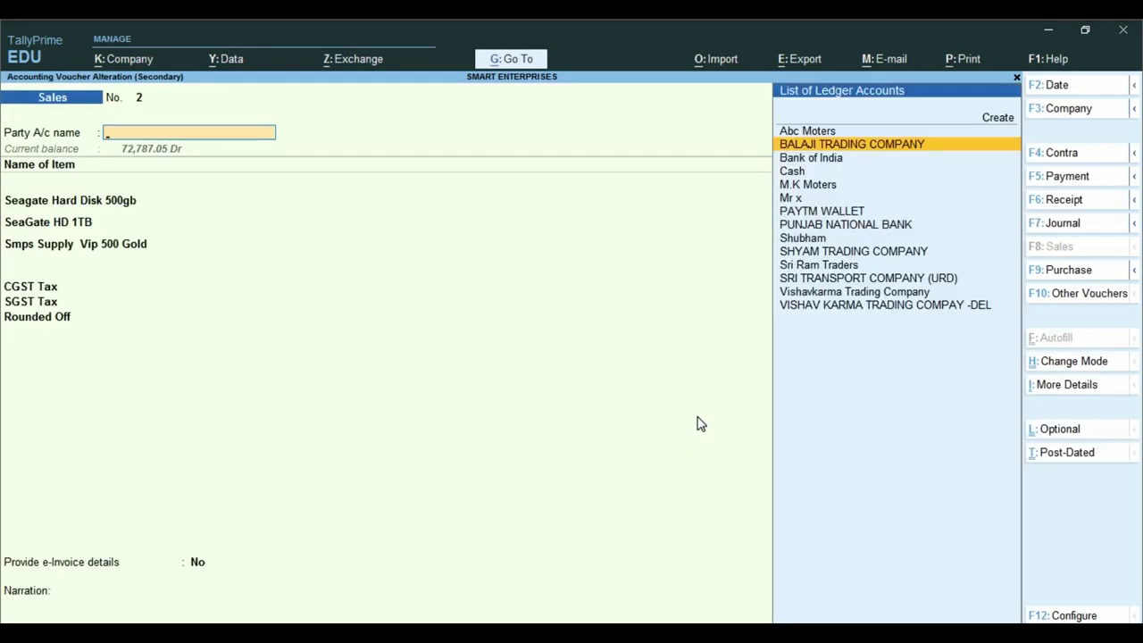
pyautogui.press('Escape')
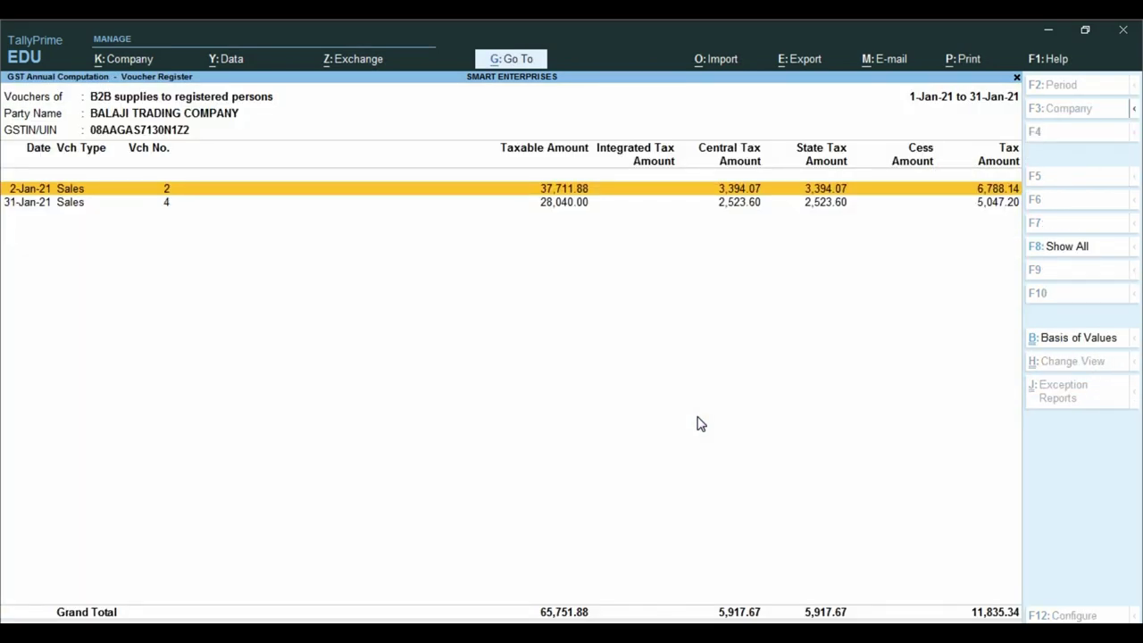
pyautogui.press('Escape')
pyautogui.press('Escape')
pyautogui.press('Escape')
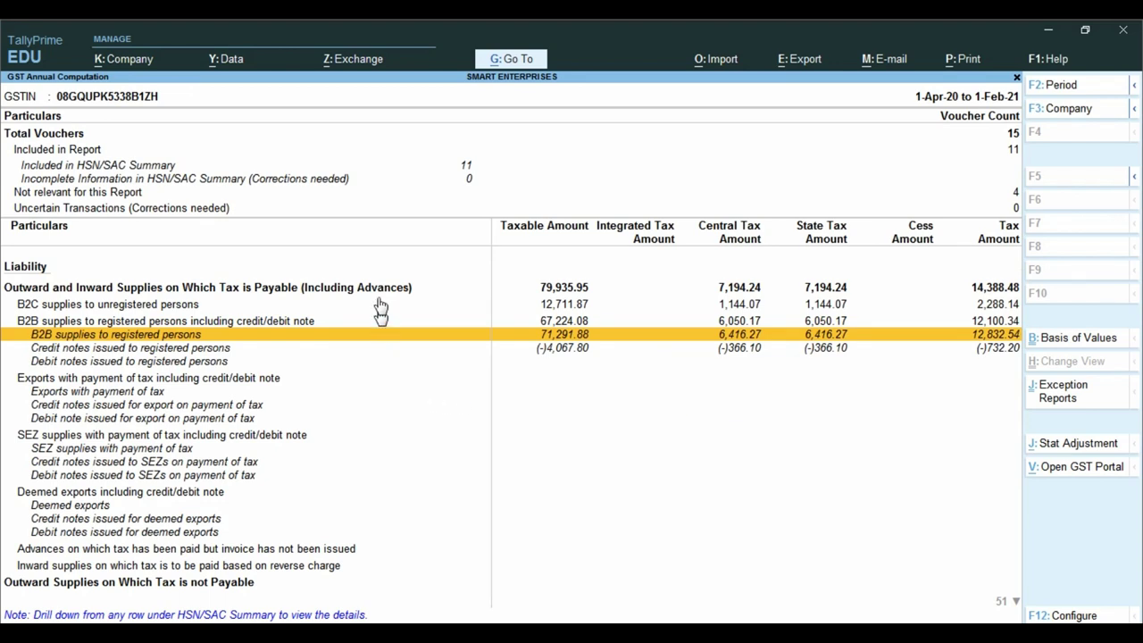
# Review the Liability rows for exports, SEZ supplies, deemed exports and the outward supplies on which tax is not payable
pyautogui.click(246, 406)
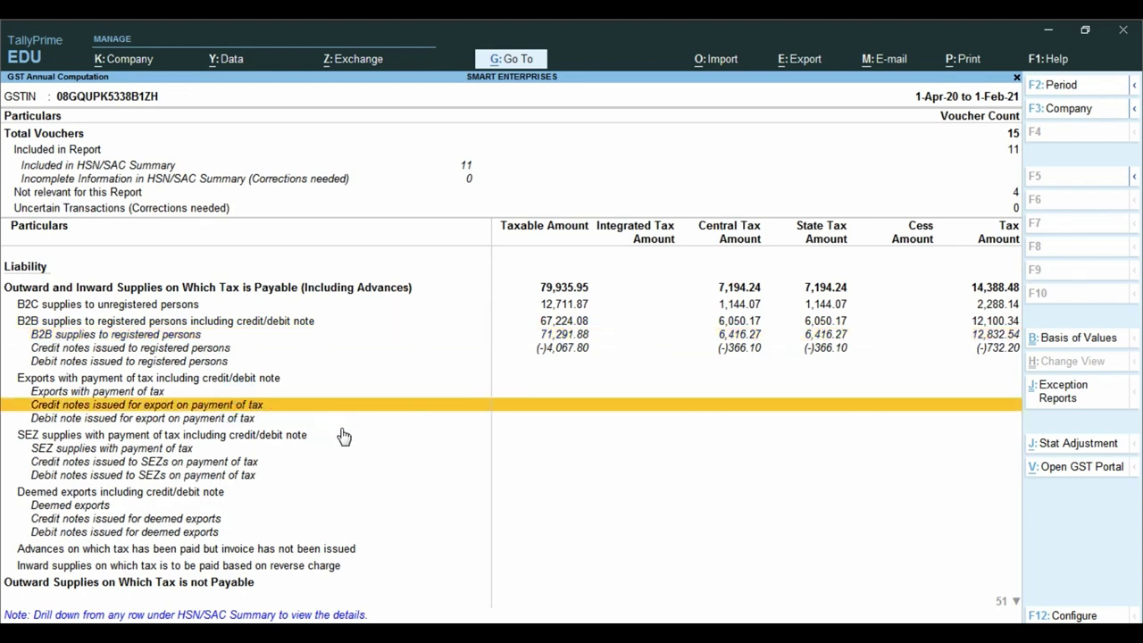
pyautogui.press('Down')
pyautogui.press('Down')
pyautogui.press('Down')
pyautogui.press('Down')
pyautogui.press('Down')
pyautogui.press('Down')
pyautogui.press('Down')
pyautogui.press('Down')
pyautogui.press('Down')
pyautogui.press('Down')
pyautogui.press('Down')
pyautogui.press('Down')
pyautogui.press('Down')
pyautogui.press('Down')
pyautogui.press('Down')
pyautogui.press('Down')
pyautogui.press('Down')
pyautogui.press('Down')
pyautogui.press('Down')
pyautogui.press('Down')
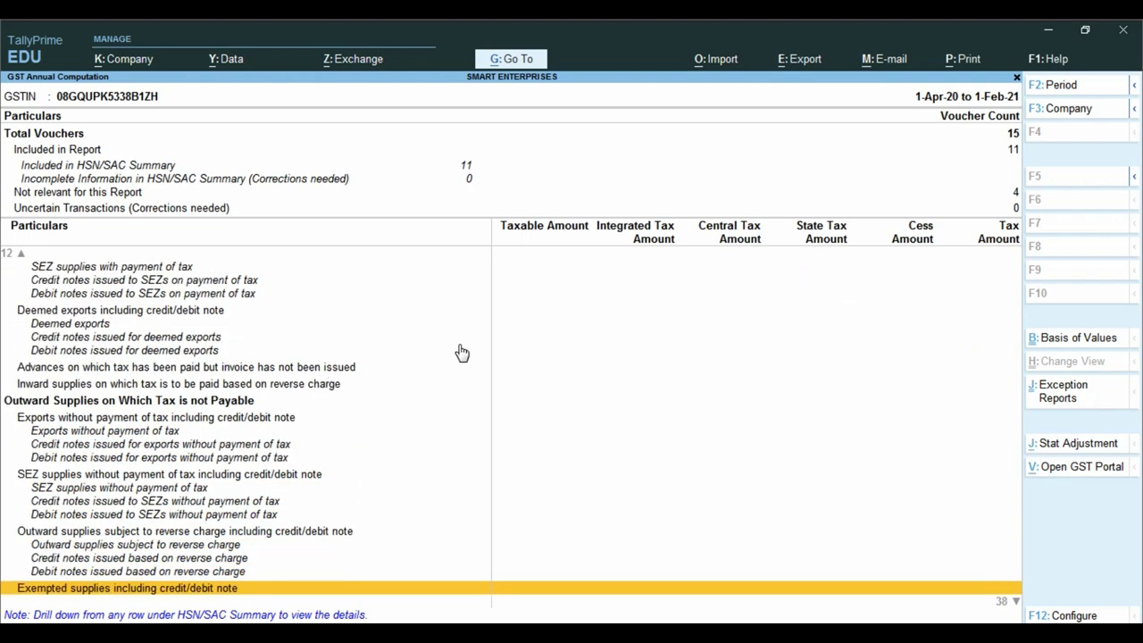
pyautogui.press('Down')
pyautogui.press('Down')
pyautogui.press('Down')
pyautogui.press('Down')
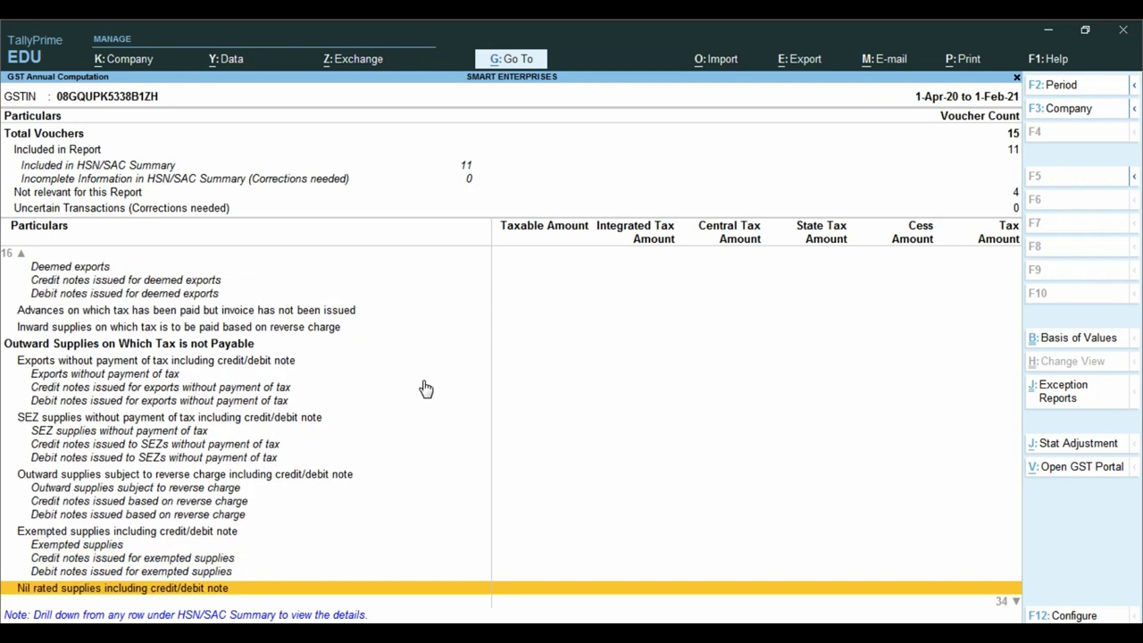
pyautogui.press('Down')
pyautogui.press('Down')
pyautogui.press('Down')
pyautogui.press('Down')
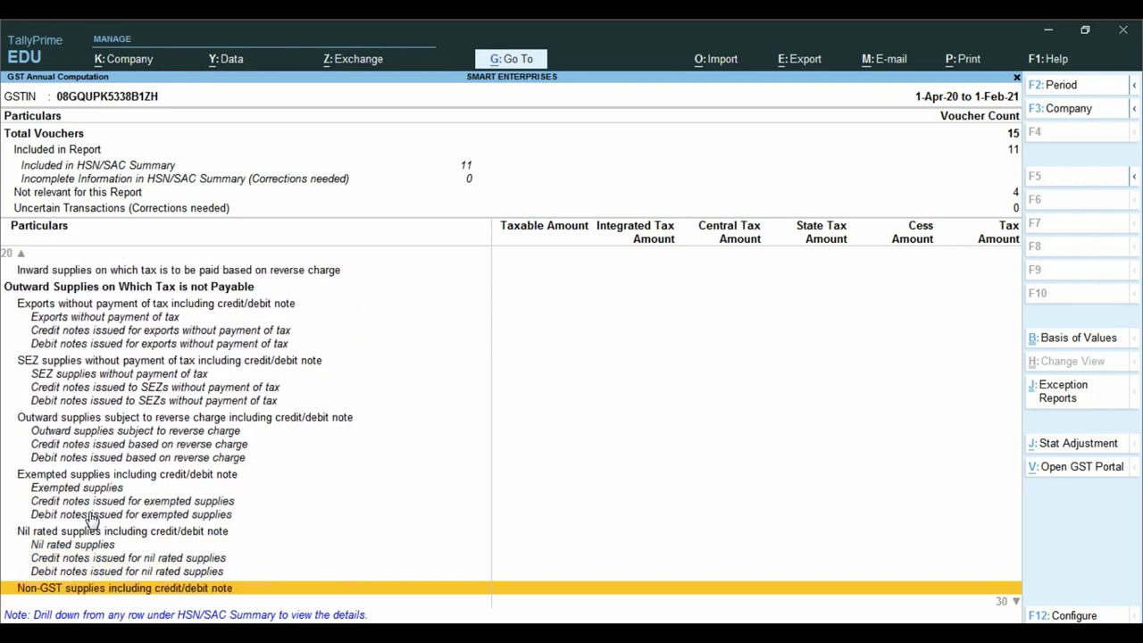
# Examine the exempted supplies including credit/debit note row under Outward Supplies on Which Tax is not Payable
pyautogui.press('Down')
pyautogui.press('Down')
pyautogui.press('ctrl')
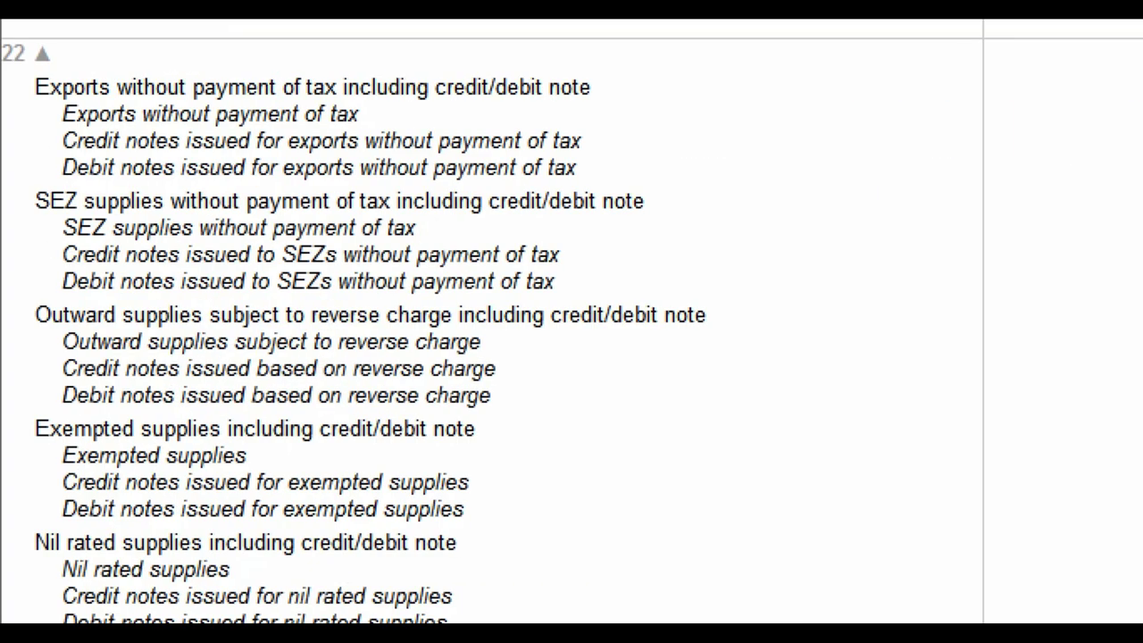
pyautogui.click(63, 486)
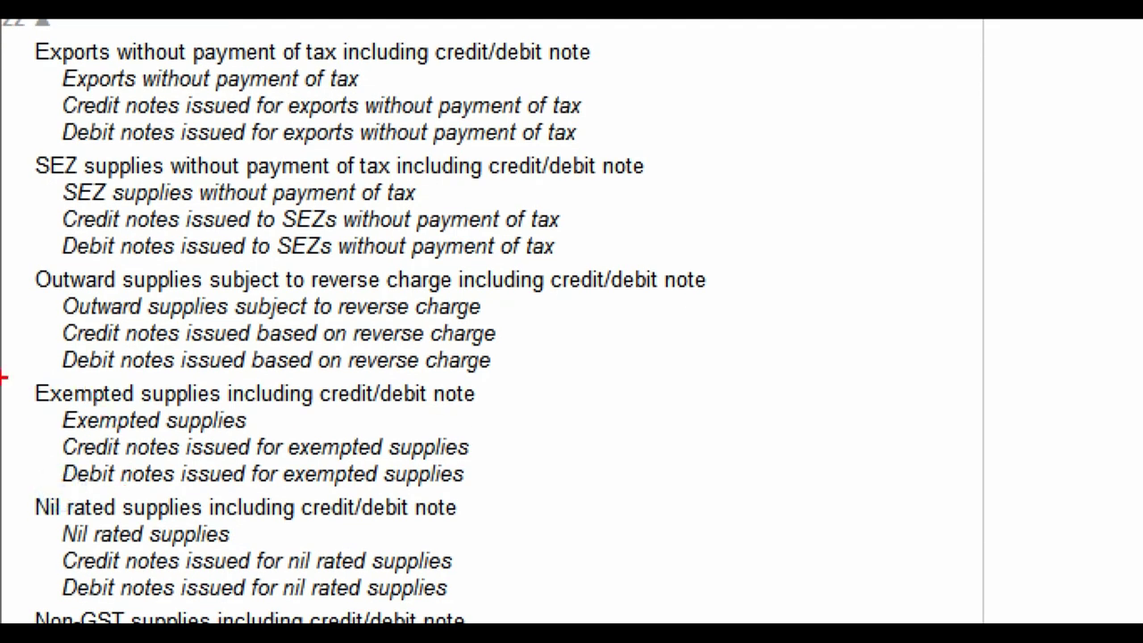
pyautogui.moveTo(2, 377)
pyautogui.mouseDown()
pyautogui.moveTo(280, 438)
pyautogui.moveTo(596, 442)
pyautogui.mouseUp()
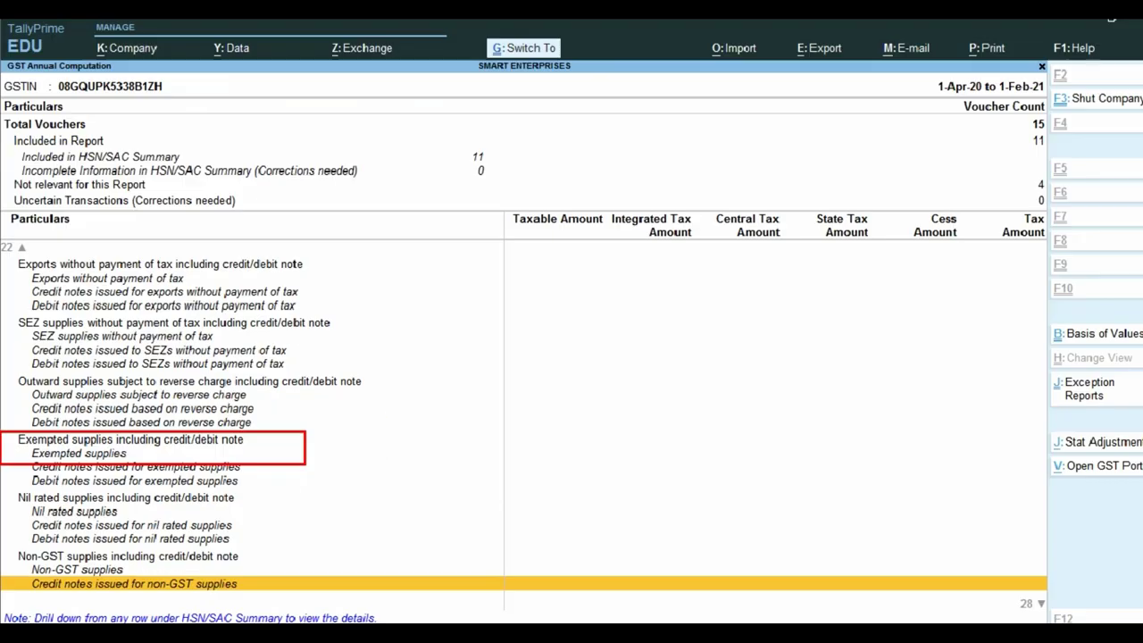
pyautogui.click(576, 447)
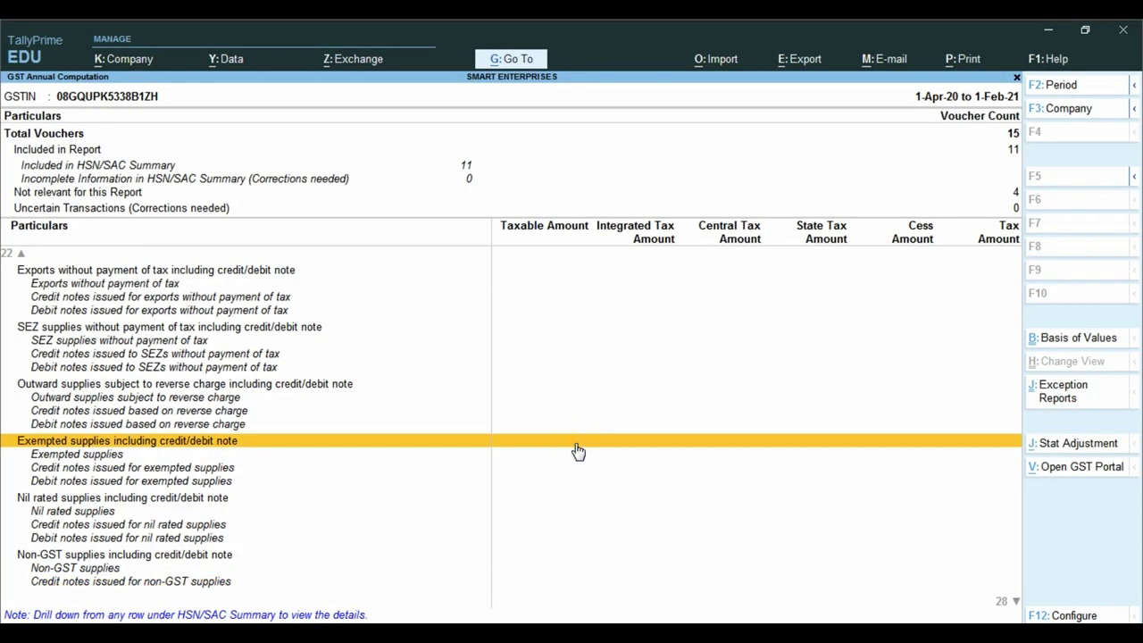
# Review the nil rated supplies, non-GST supplies and Total Liability rows, and continue to the Input Tax Credit section
pyautogui.press('Down')
pyautogui.press('Down')
pyautogui.press('Down')
pyautogui.press('Down')
pyautogui.press('Down')
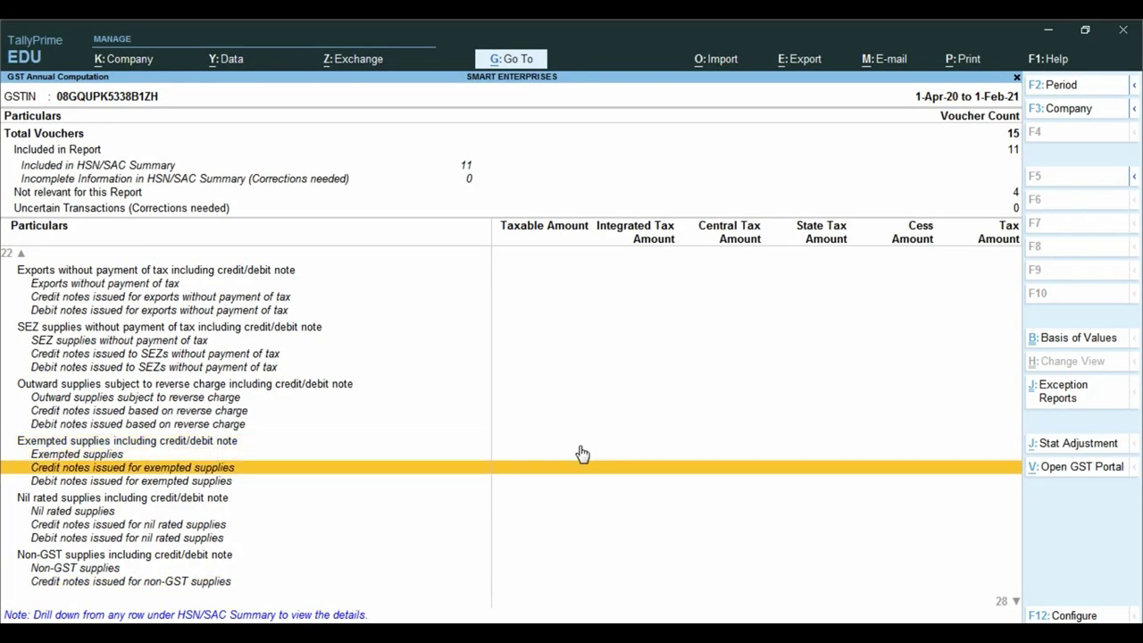
pyautogui.press('Down')
pyautogui.press('Down')
pyautogui.press('Down')
pyautogui.press('Down')
pyautogui.press('Down')
pyautogui.press('Down')
pyautogui.press('Down')
pyautogui.press('Down')
pyautogui.press('Down')
pyautogui.press('Down')
pyautogui.press('Down')
pyautogui.press('Down')
pyautogui.press('Down')
pyautogui.press('Down')
pyautogui.press('Down')
pyautogui.press('Down')
pyautogui.press('Down')
pyautogui.press('Down')
pyautogui.press('Down')
pyautogui.press('Down')
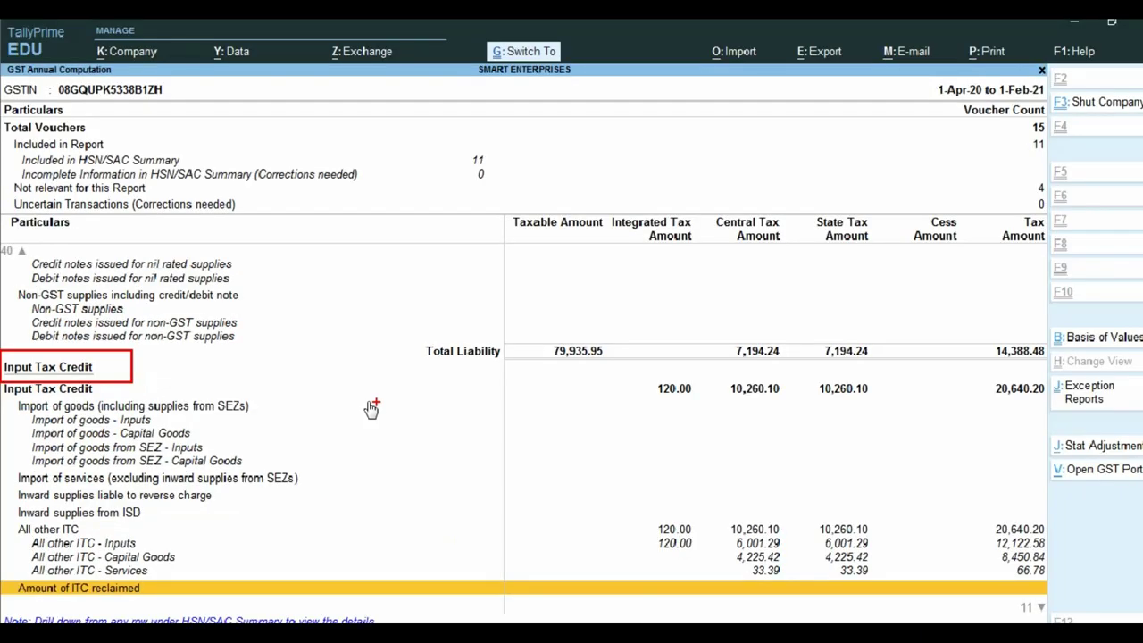
# Look through the Input Tax Credit rows and the ITC reversal rows down to the HSN/SAC Summary
pyautogui.click(575, 464)
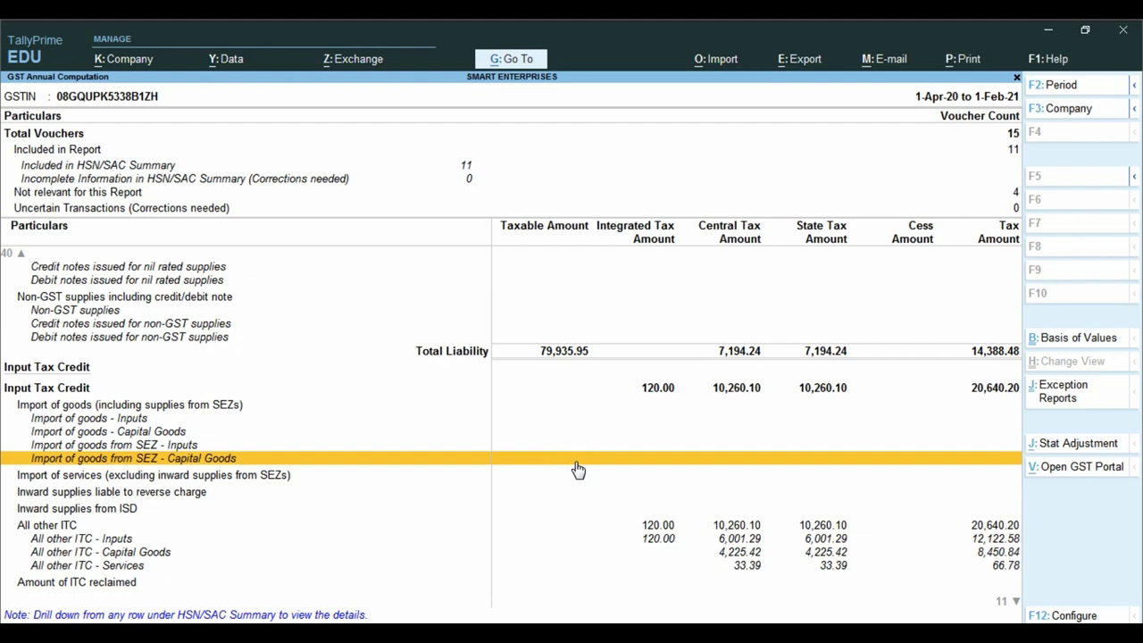
pyautogui.press('Down')
pyautogui.press('Down')
pyautogui.press('Down')
pyautogui.press('Down')
pyautogui.press('Down')
pyautogui.press('Down')
pyautogui.press('Down')
pyautogui.press('Down')
pyautogui.press('Down')
pyautogui.press('Down')
pyautogui.press('Down')
pyautogui.press('Down')
pyautogui.press('Down')
pyautogui.press('Down')
pyautogui.press('Down')
pyautogui.press('Down')
pyautogui.press('Down')
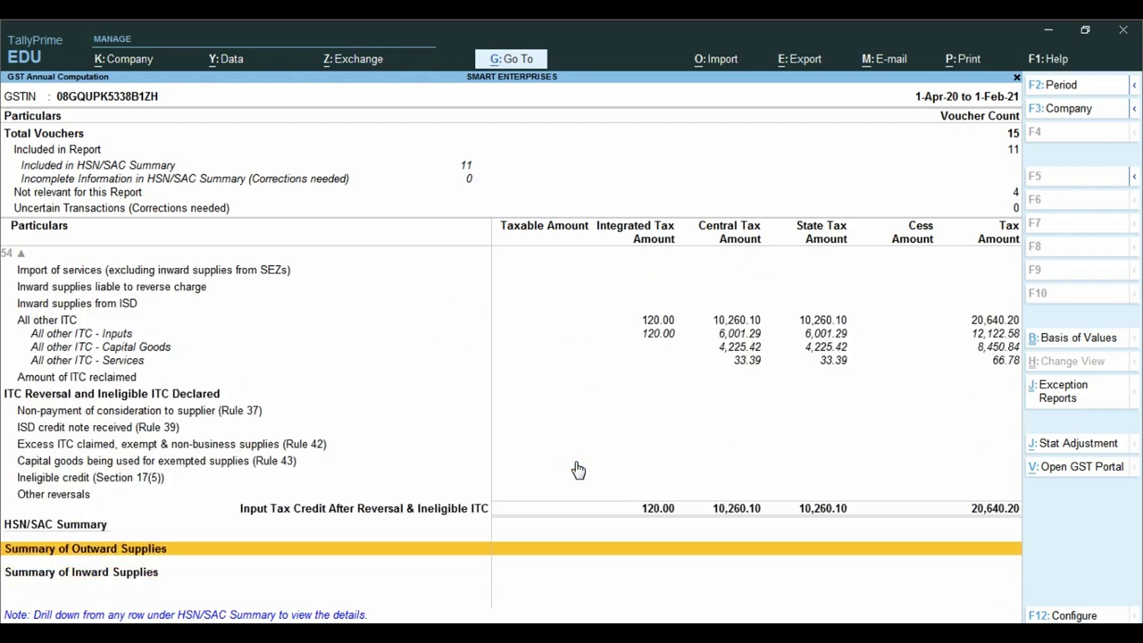
# Return to All other ITC and examine its breakdown into Inputs, Capital Goods and Services
pyautogui.press('Up')
pyautogui.press('Up')
pyautogui.press('Up')
pyautogui.press('Up')
pyautogui.press('Up')
pyautogui.press('Up')
pyautogui.press('Up')
pyautogui.press('Up')
pyautogui.press('Up')
pyautogui.press('Up')
pyautogui.press('Up')
pyautogui.press('Up')
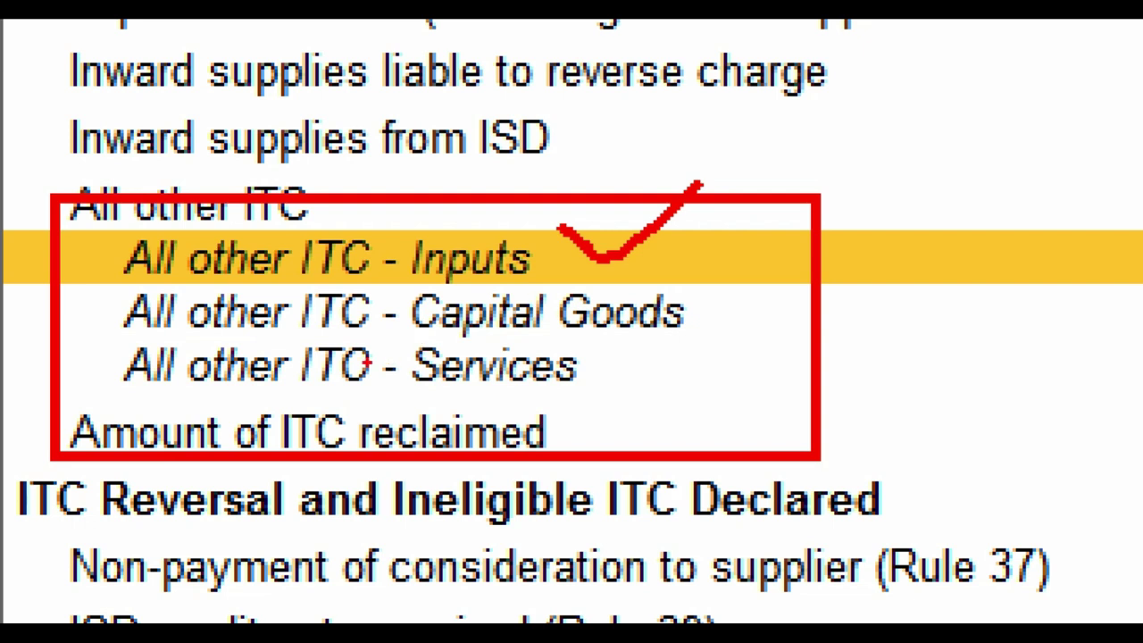
pyautogui.moveTo(385, 279)
pyautogui.mouseDown()
pyautogui.moveTo(615, 341)
pyautogui.moveTo(759, 352)
pyautogui.mouseUp()
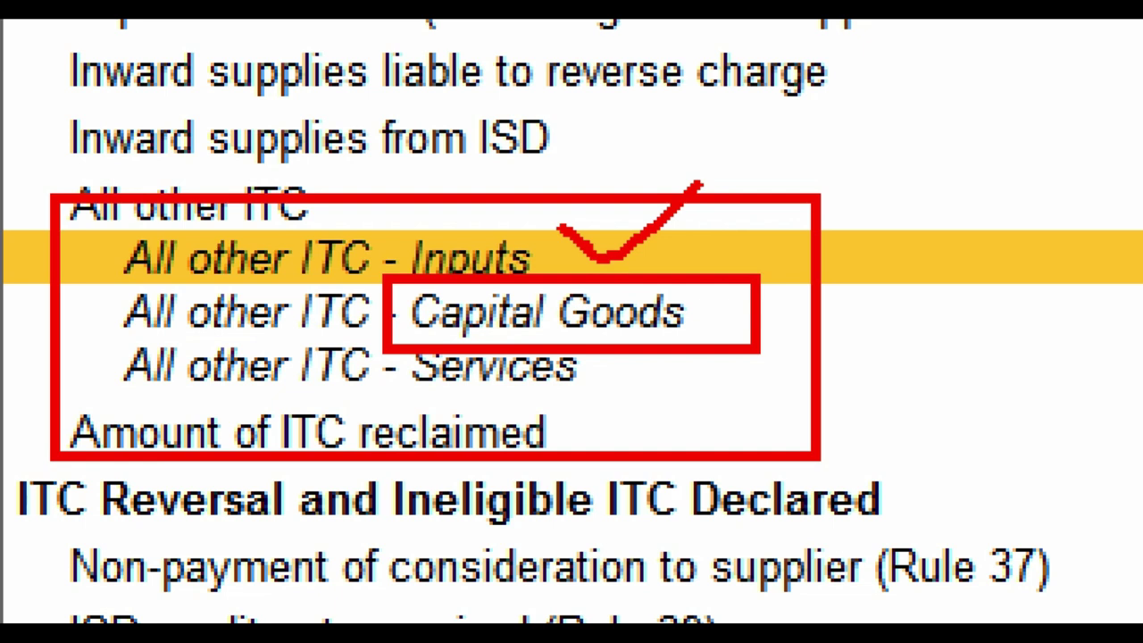
pyautogui.press('e')
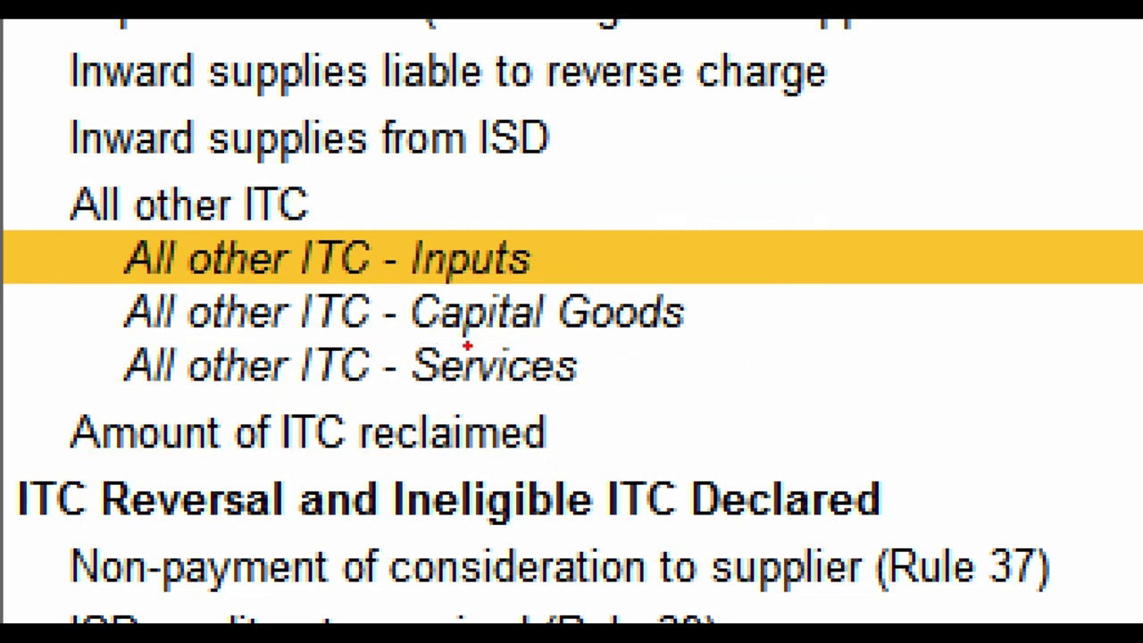
pyautogui.moveTo(385, 332)
pyautogui.mouseDown()
pyautogui.moveTo(409, 354)
pyautogui.moveTo(635, 396)
pyautogui.moveTo(697, 395)
pyautogui.mouseUp()
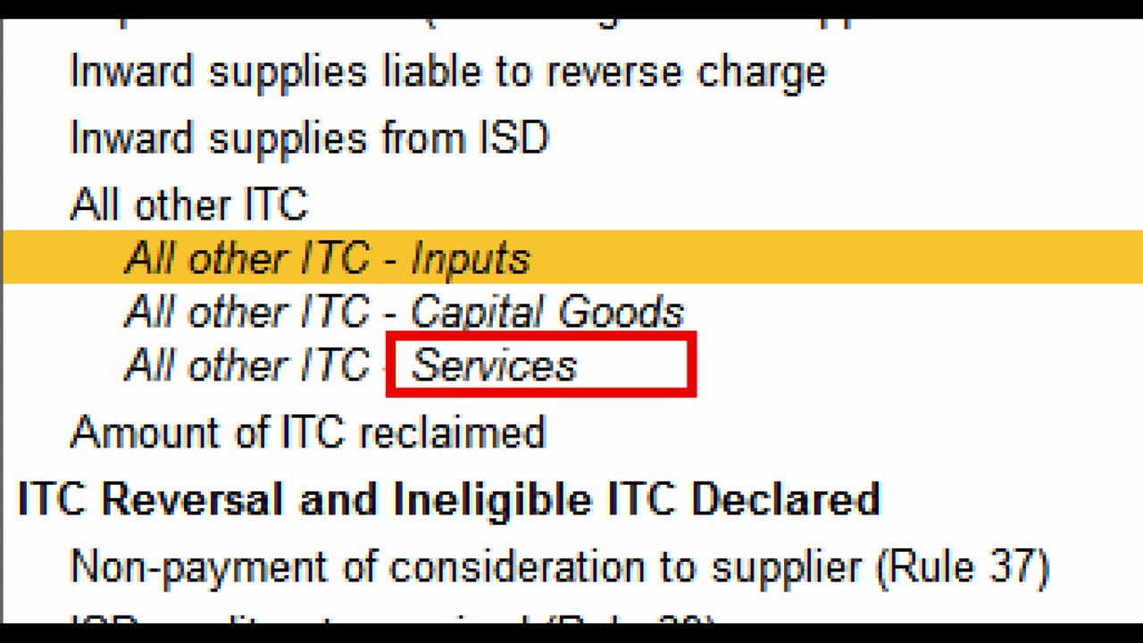
pyautogui.press('Escape')
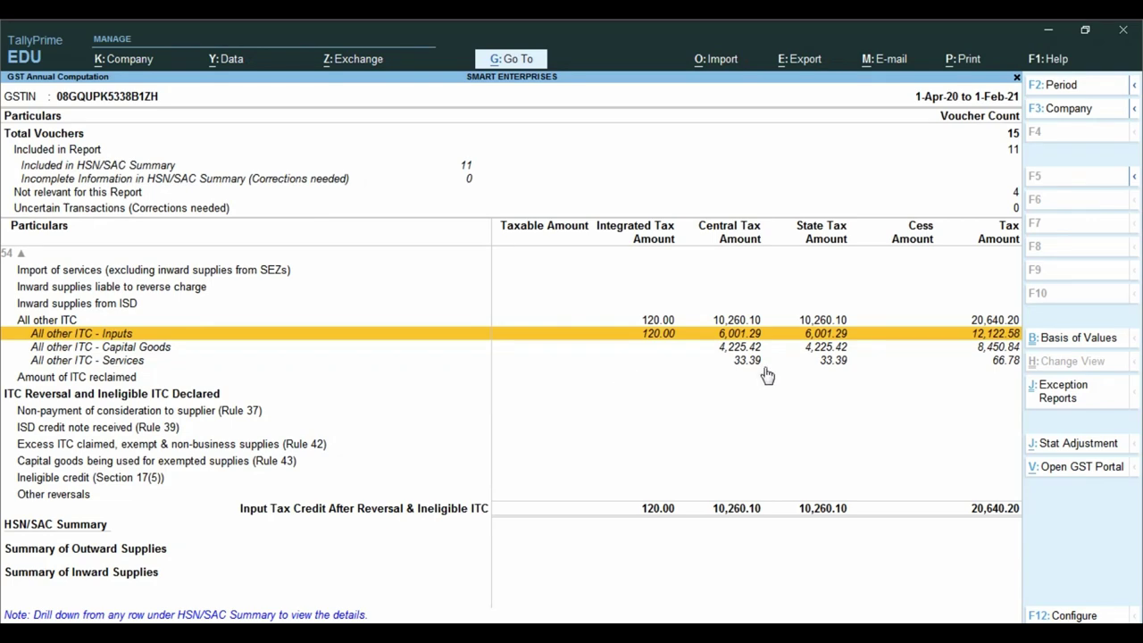
# Check the Central Tax and Integrated Tax amounts of the All other ITC rows
pyautogui.hotkey('ctrl', '1')
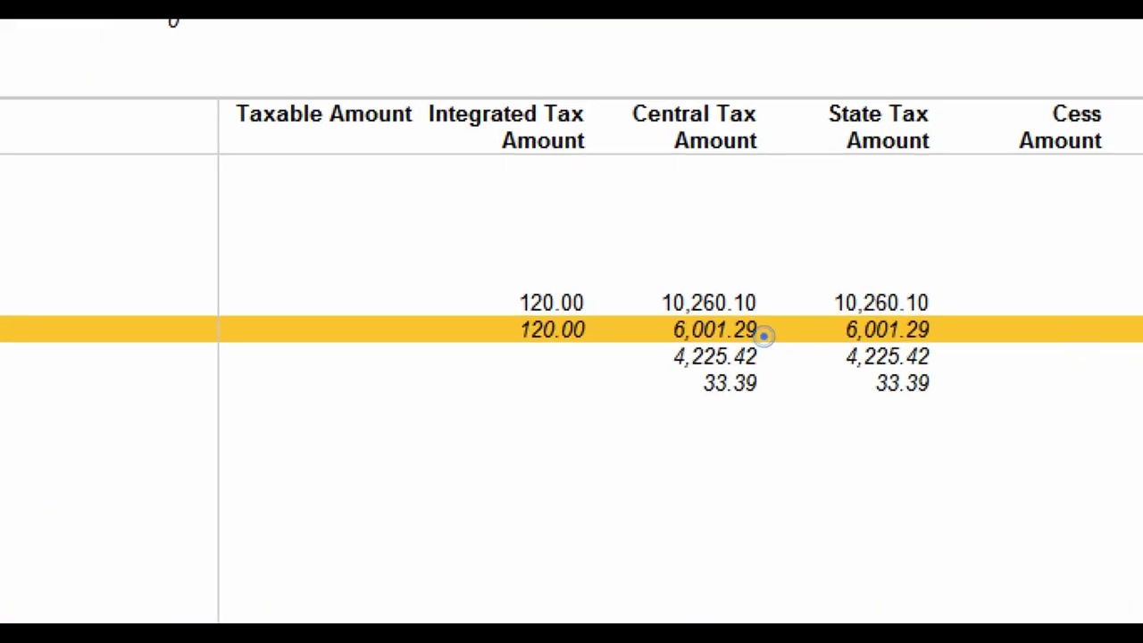
pyautogui.scroll(2, 765, 336)
pyautogui.moveTo(520, 213)
pyautogui.mouseDown()
pyautogui.moveTo(598, 316)
pyautogui.moveTo(800, 297)
pyautogui.mouseUp()
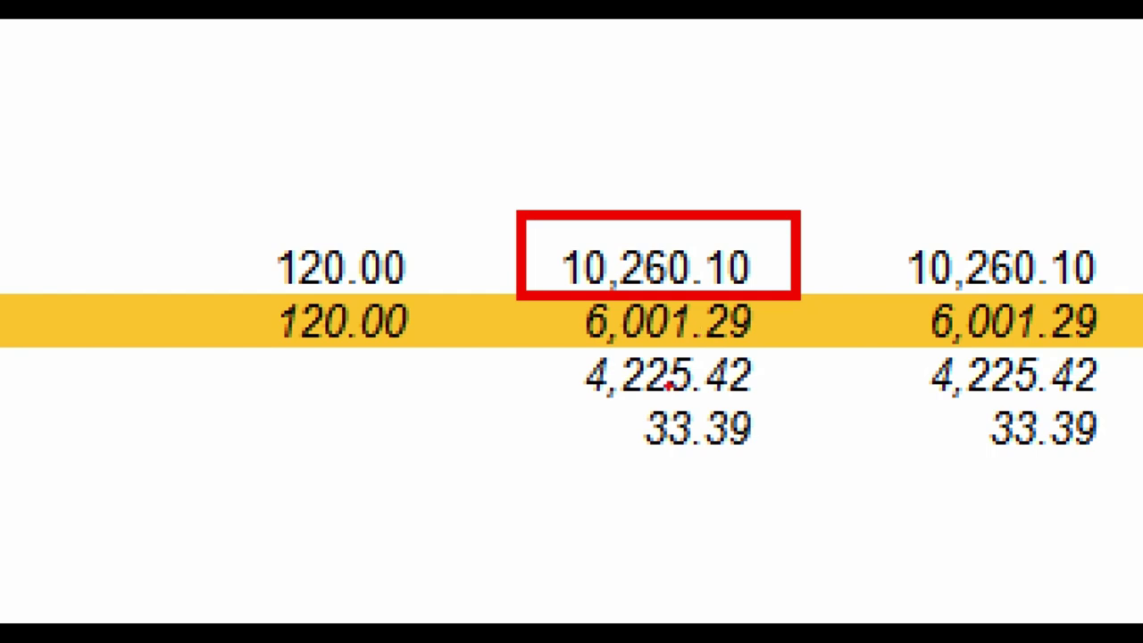
pyautogui.moveTo(546, 336)
pyautogui.mouseDown()
pyautogui.moveTo(600, 365)
pyautogui.moveTo(834, 414)
pyautogui.moveTo(796, 407)
pyautogui.mouseUp()
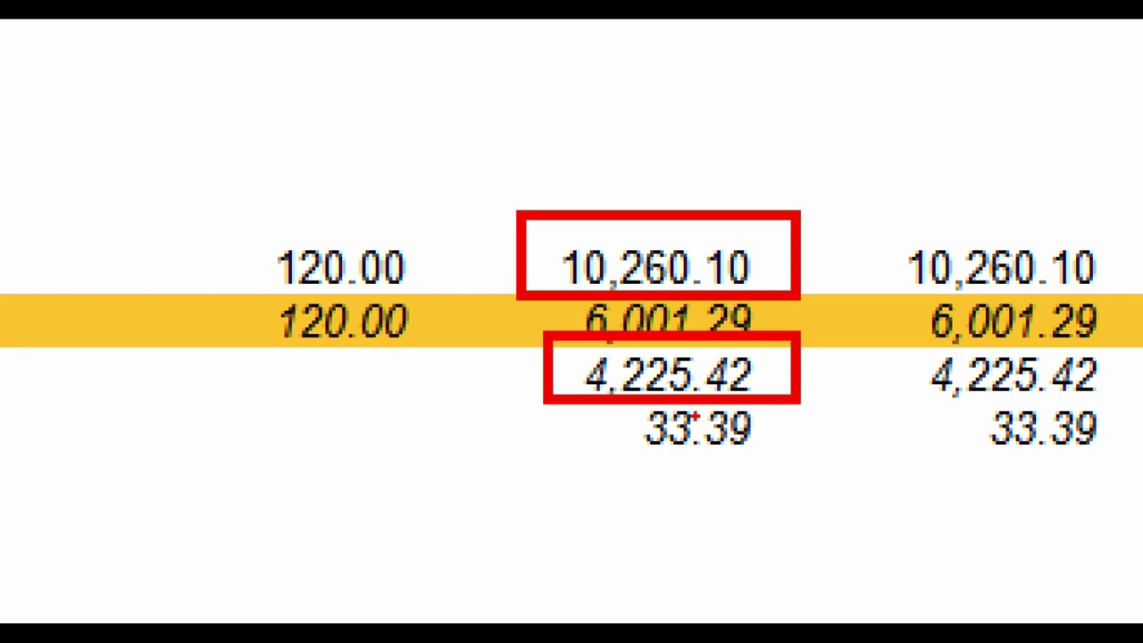
pyautogui.moveTo(604, 389)
pyautogui.mouseDown()
pyautogui.moveTo(801, 488)
pyautogui.moveTo(812, 474)
pyautogui.moveTo(799, 469)
pyautogui.mouseUp()
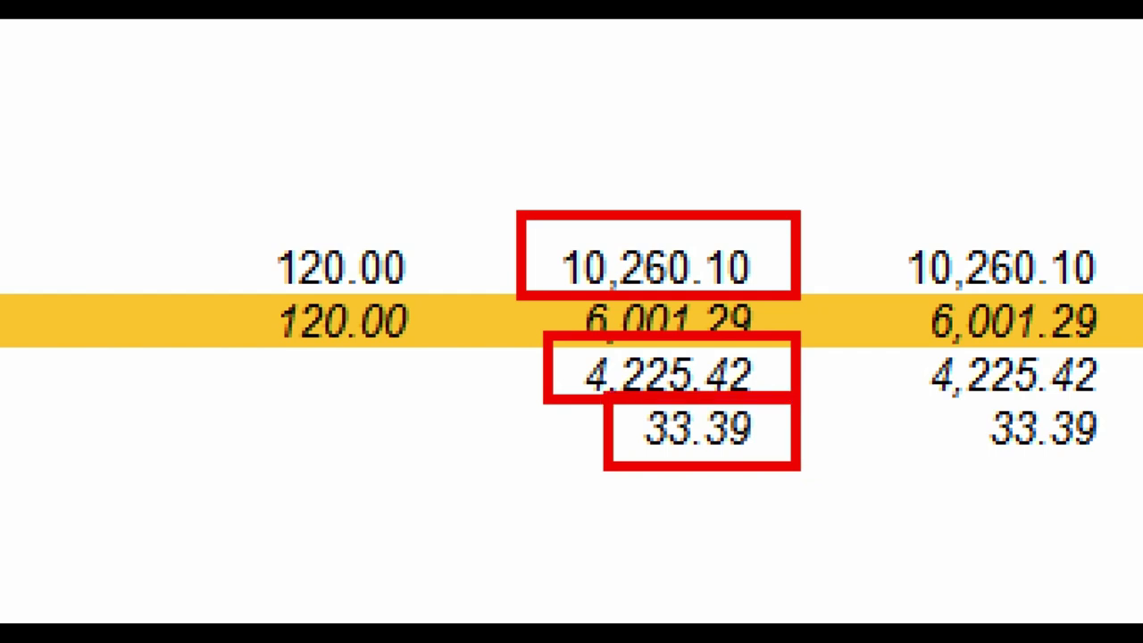
pyautogui.moveTo(234, 284)
pyautogui.mouseDown()
pyautogui.moveTo(403, 375)
pyautogui.moveTo(483, 361)
pyautogui.mouseUp()
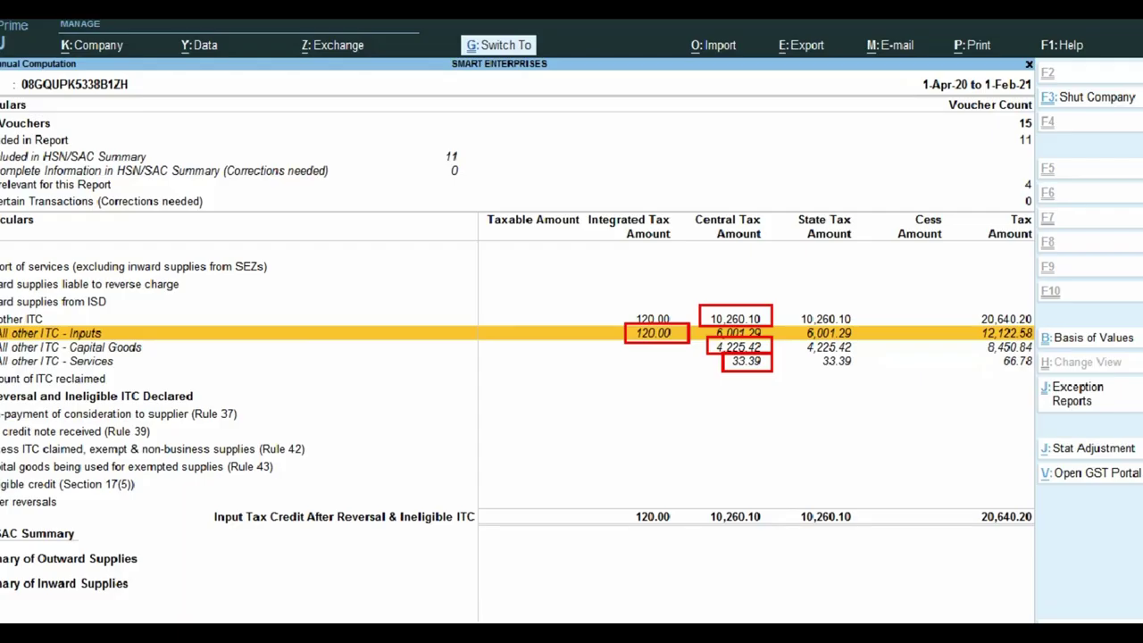
# Drill down from All other ITC - Inputs through the monthly summary to January's supplier-wise register
pyautogui.press('Up')
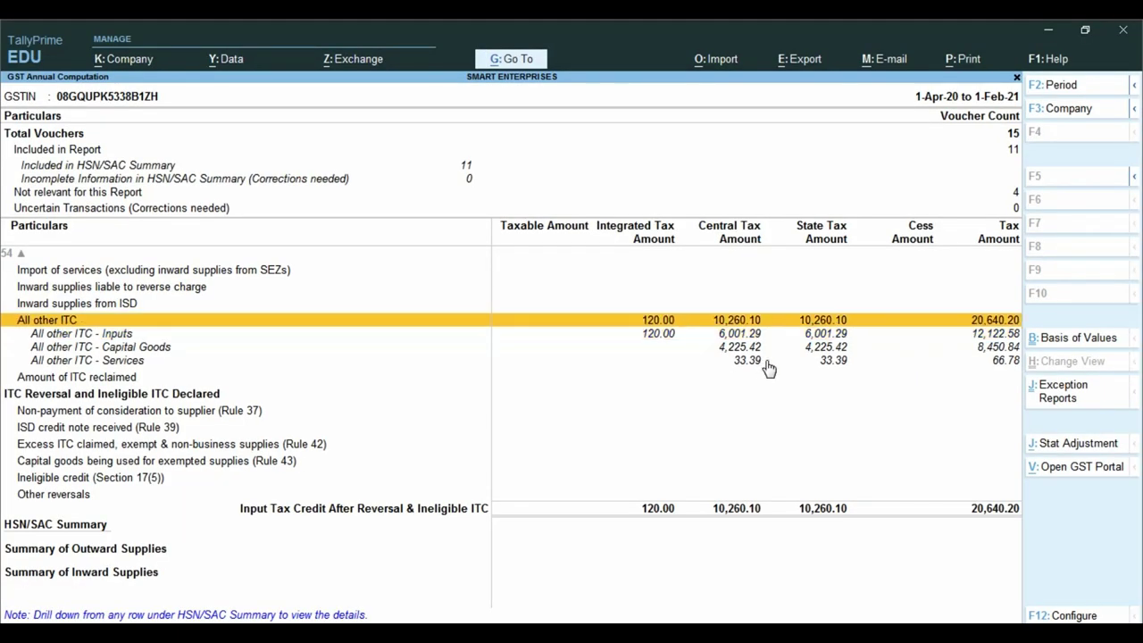
pyautogui.press('Down')
pyautogui.press('Return')
pyautogui.press('Down')
pyautogui.press('Down')
pyautogui.press('Down')
pyautogui.press('Down')
pyautogui.press('Down')
pyautogui.press('Down')
pyautogui.press('Down')
pyautogui.press('Down')
pyautogui.press('Down')
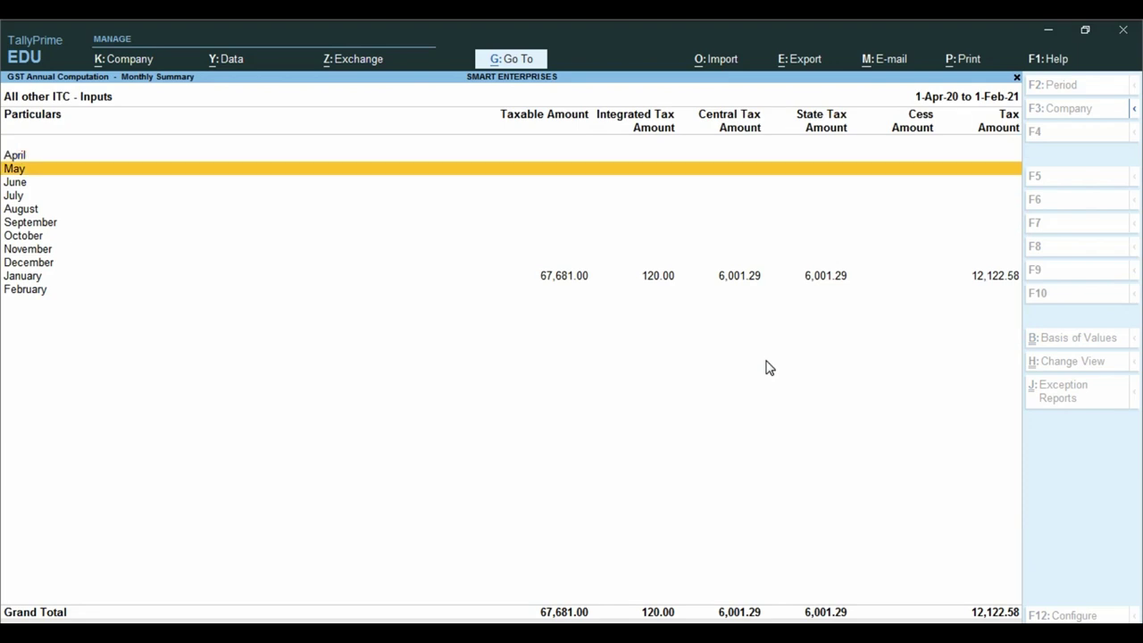
pyautogui.press('Return')
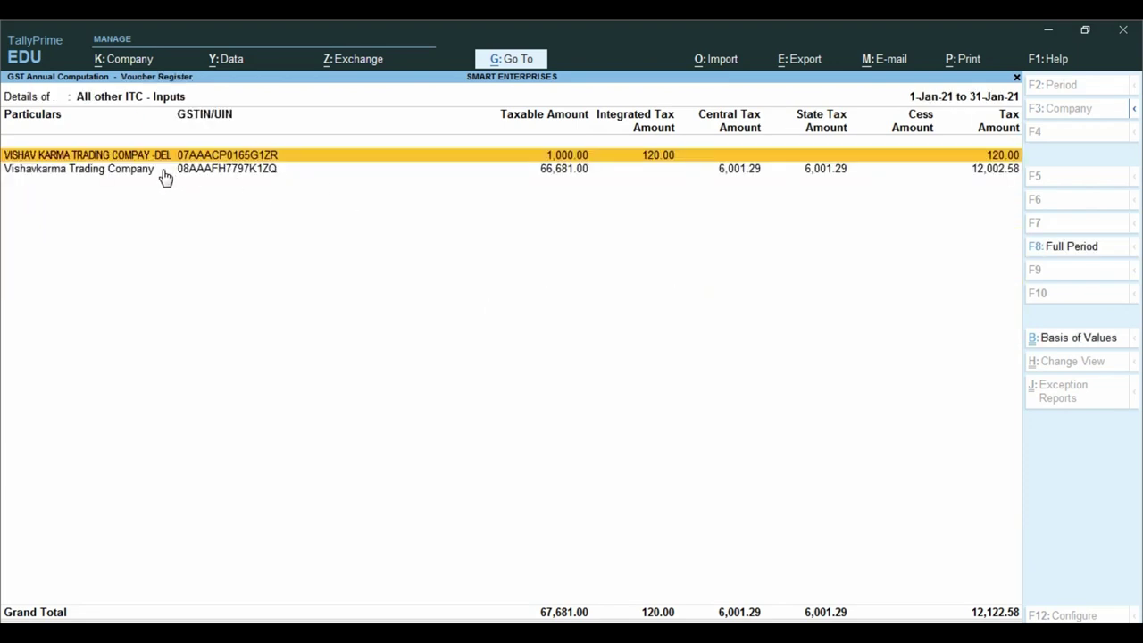
# Examine the purchase voucher of VISHAV KARMA TRADING COMPAY -DEL and return to the January register
pyautogui.press('Down')
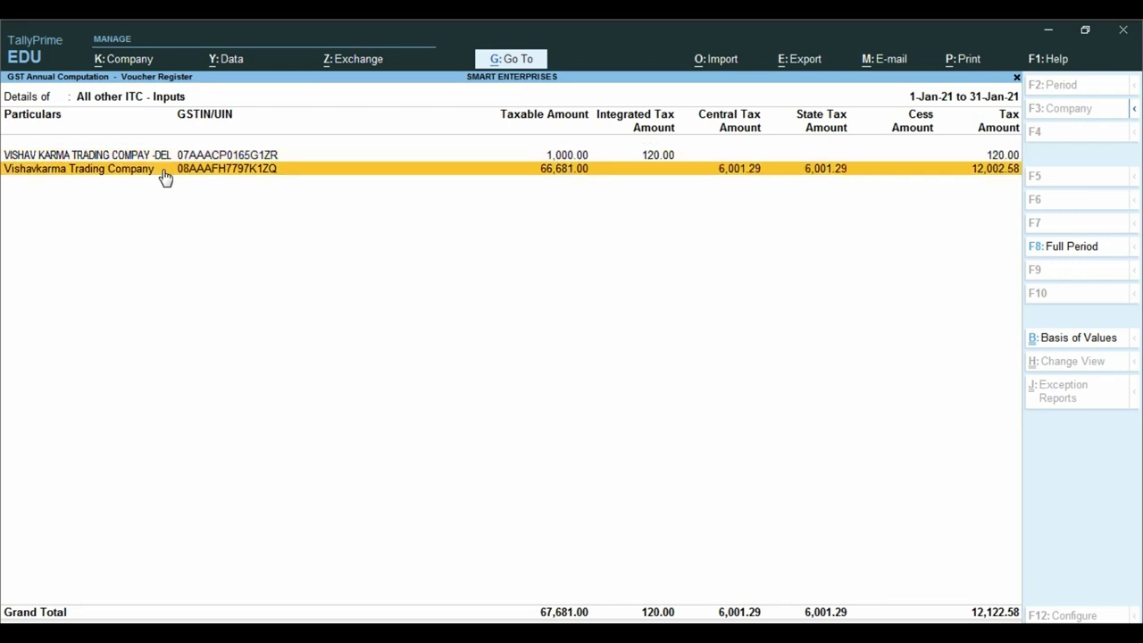
pyautogui.press('Up')
pyautogui.press('Return')
pyautogui.press('Return')
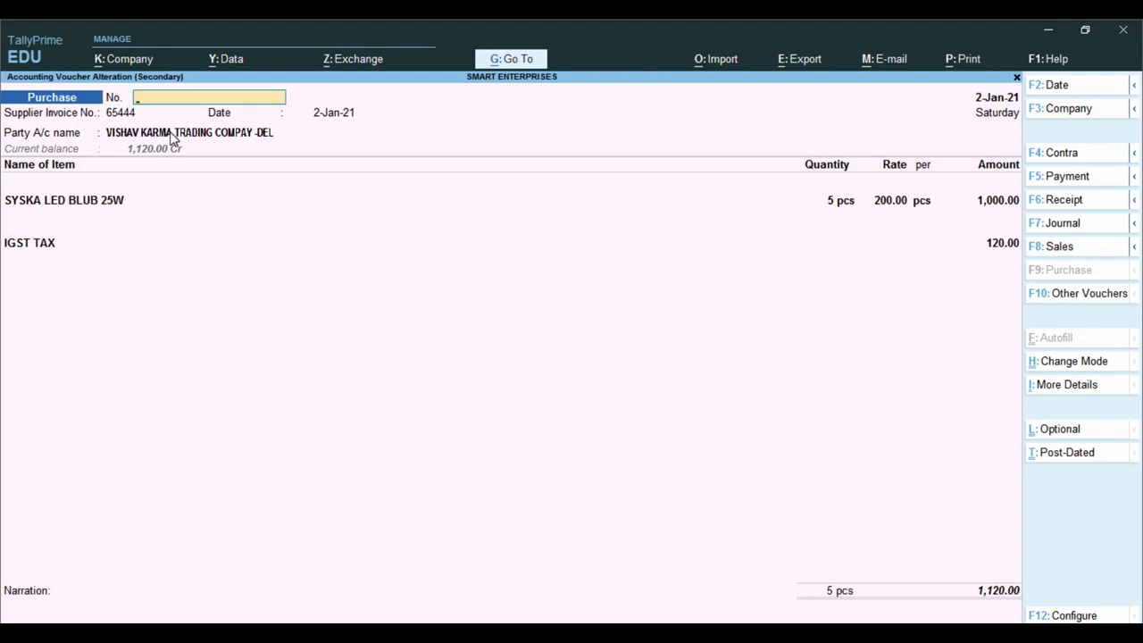
pyautogui.press('Escape')
# Compare the Integrated, Central and State Tax amounts of the two Inputs suppliers, and return to the annual computation
pyautogui.press('Down')
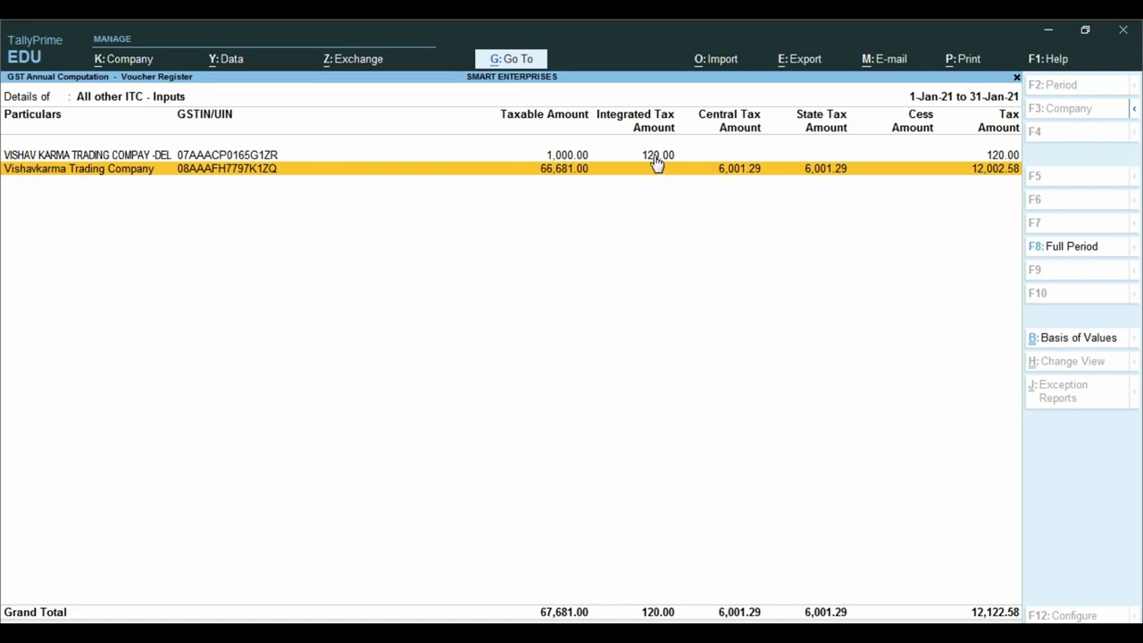
pyautogui.click(654, 156)
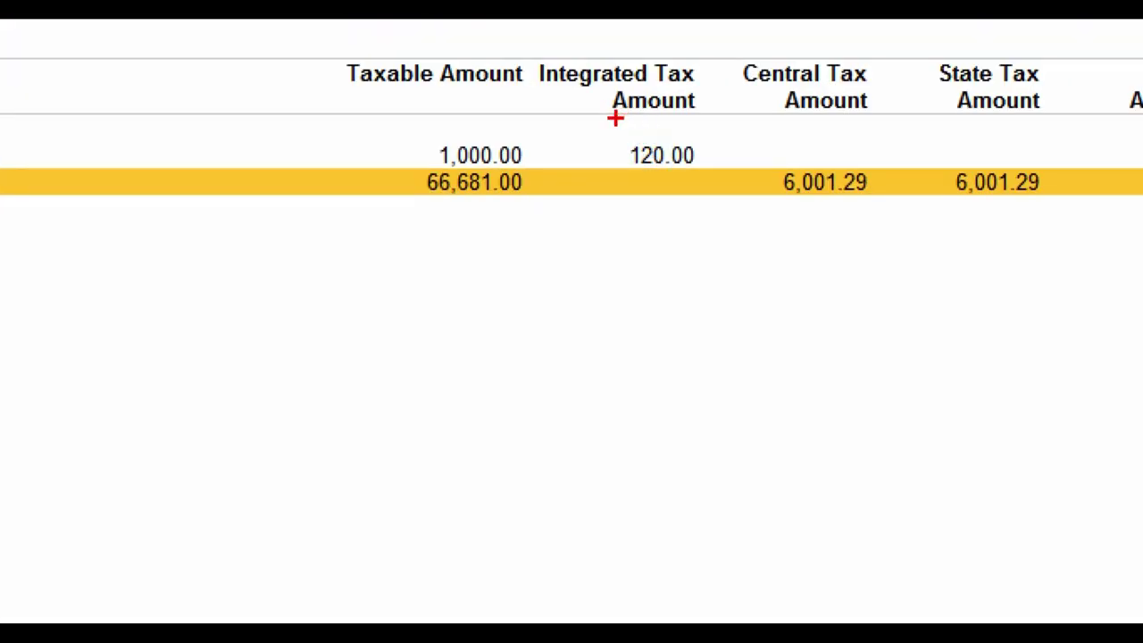
pyautogui.moveTo(589, 128)
pyautogui.mouseDown()
pyautogui.moveTo(710, 169)
pyautogui.moveTo(1111, 212)
pyautogui.mouseUp()
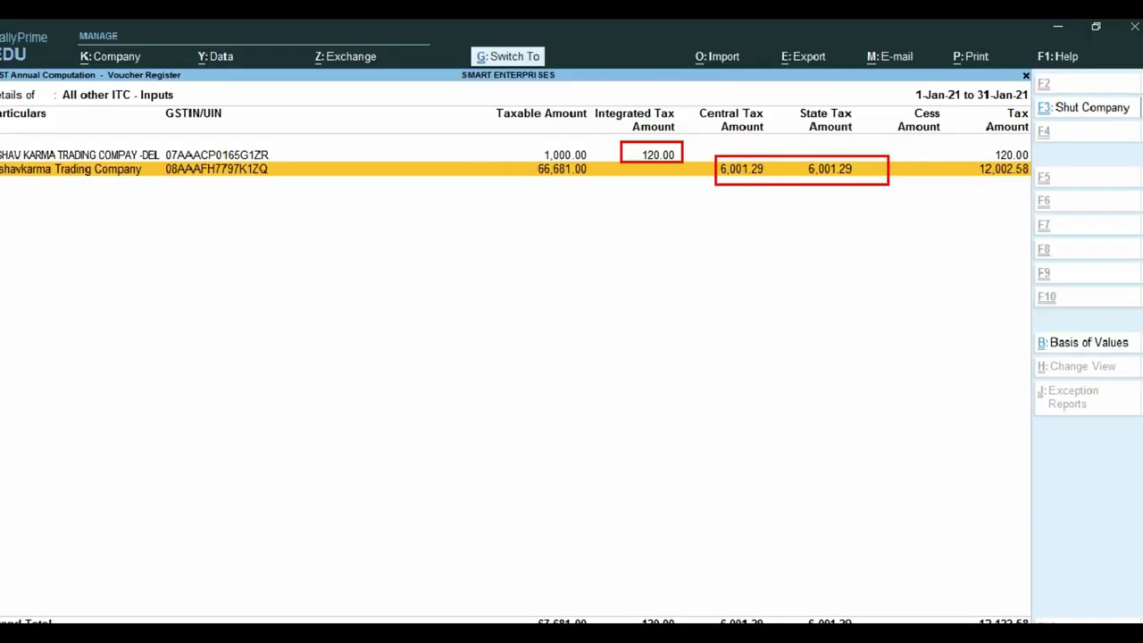
pyautogui.press('Escape')
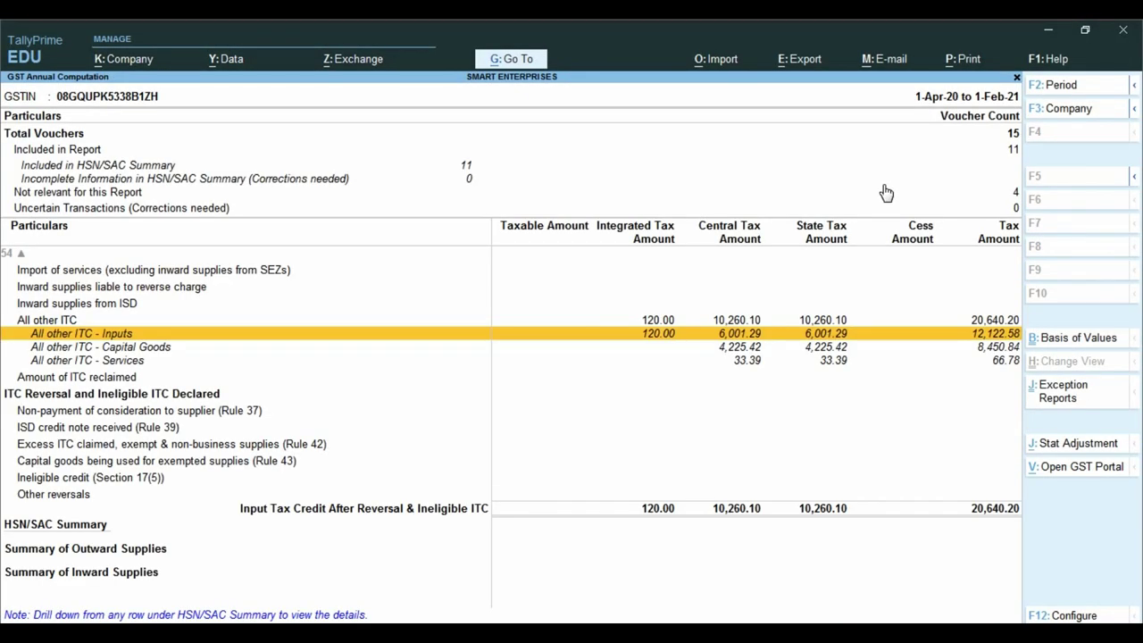
# Open the monthly summary of All other ITC - Capital Goods and go to January
pyautogui.press('Down')
pyautogui.press('Return')
pyautogui.press('Down')
pyautogui.press('Down')
pyautogui.press('Down')
pyautogui.press('Down')
pyautogui.press('Down')
pyautogui.press('Down')
pyautogui.press('Down')
pyautogui.press('Down')
pyautogui.press('Down')
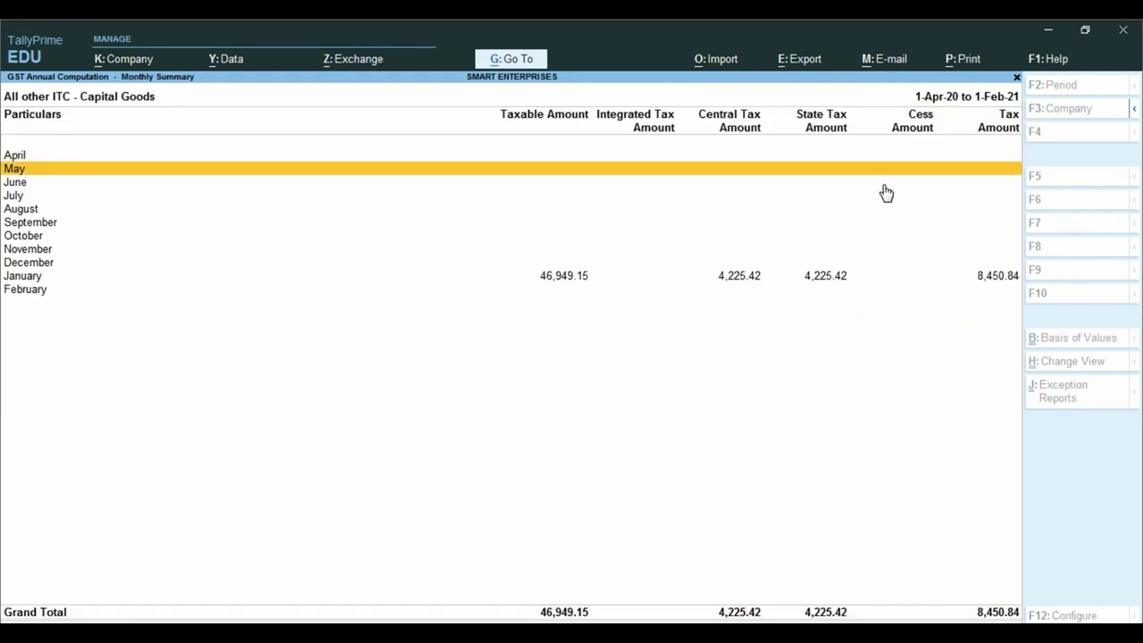
# Drill down to the January Abc Moters purchase voucher, check its tax lines, and return to the annual computation
pyautogui.press('Return')
pyautogui.press('Return')
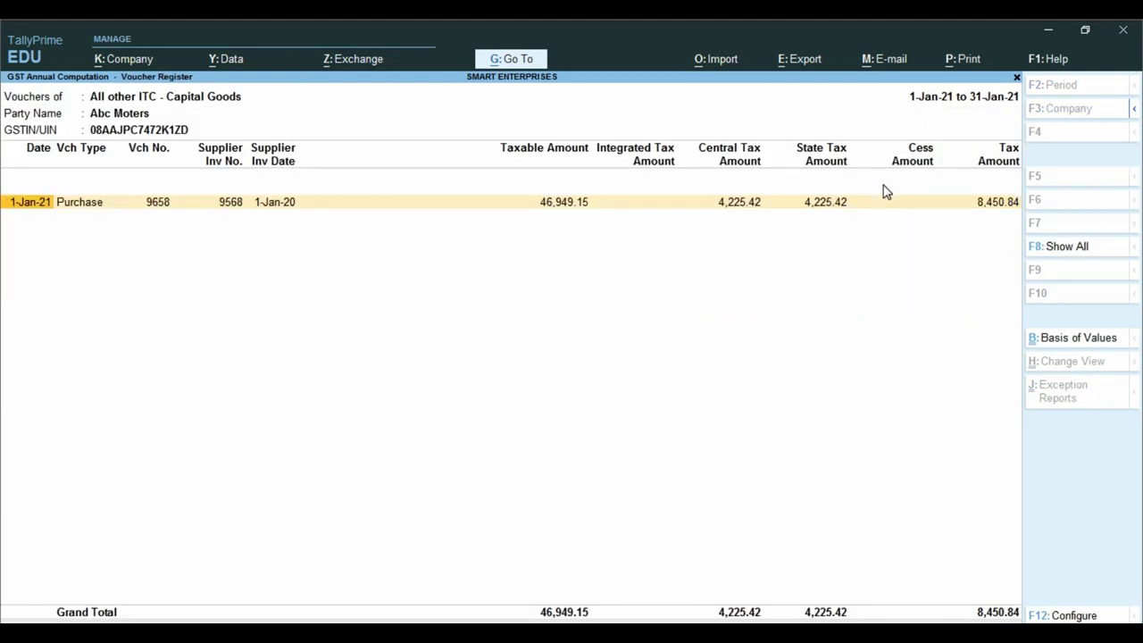
pyautogui.press('Return')
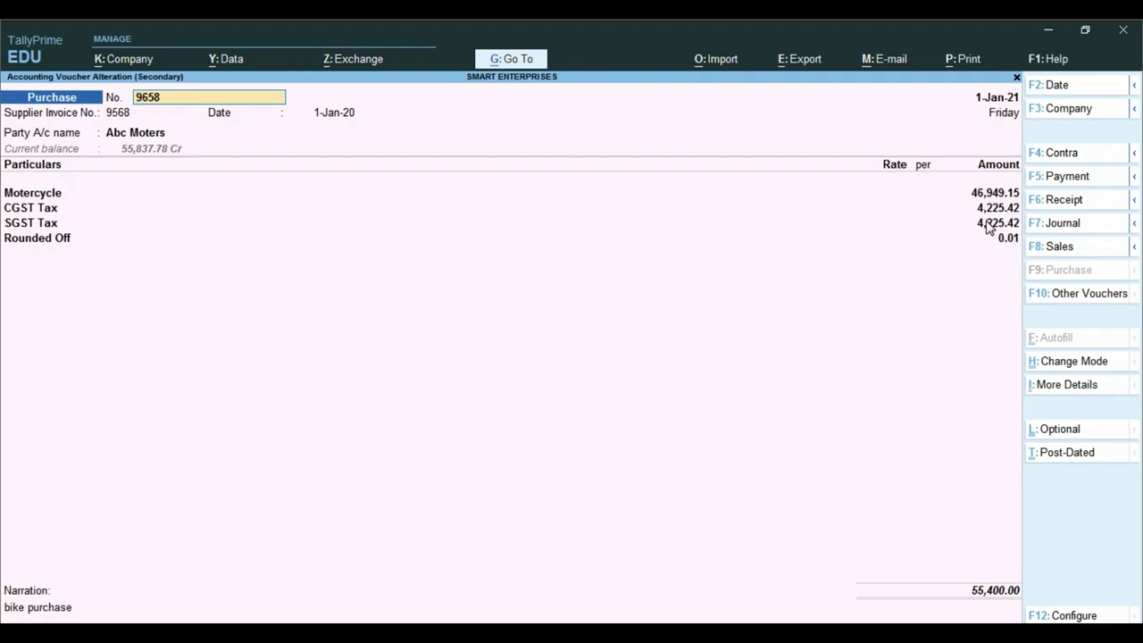
pyautogui.press('Escape')
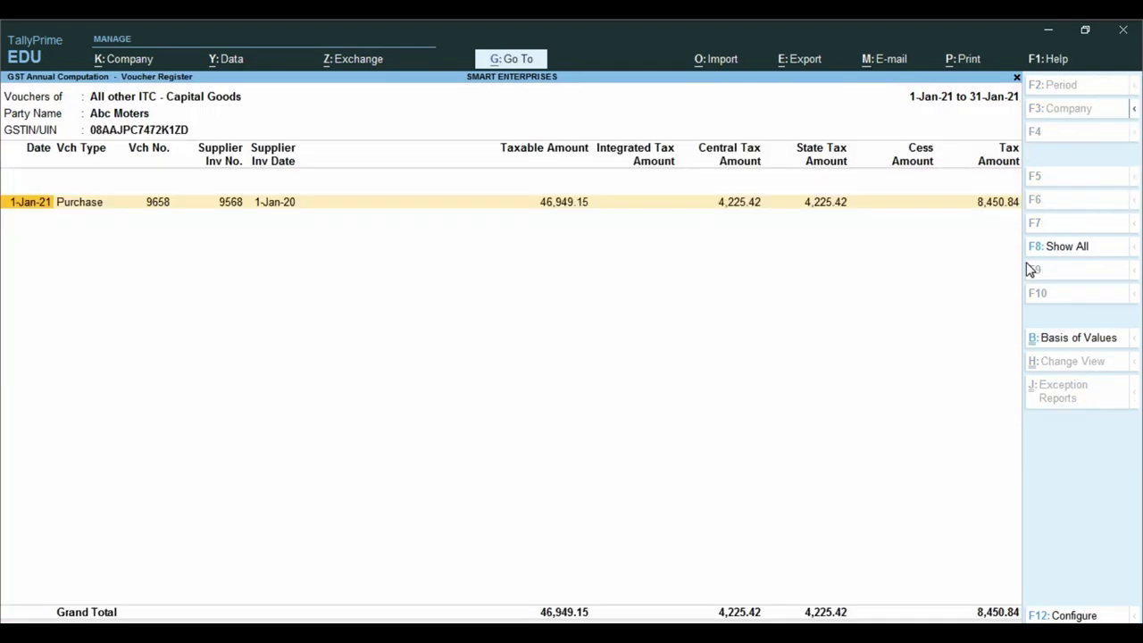
pyautogui.press('Escape')
pyautogui.press('Escape')
pyautogui.press('Escape')
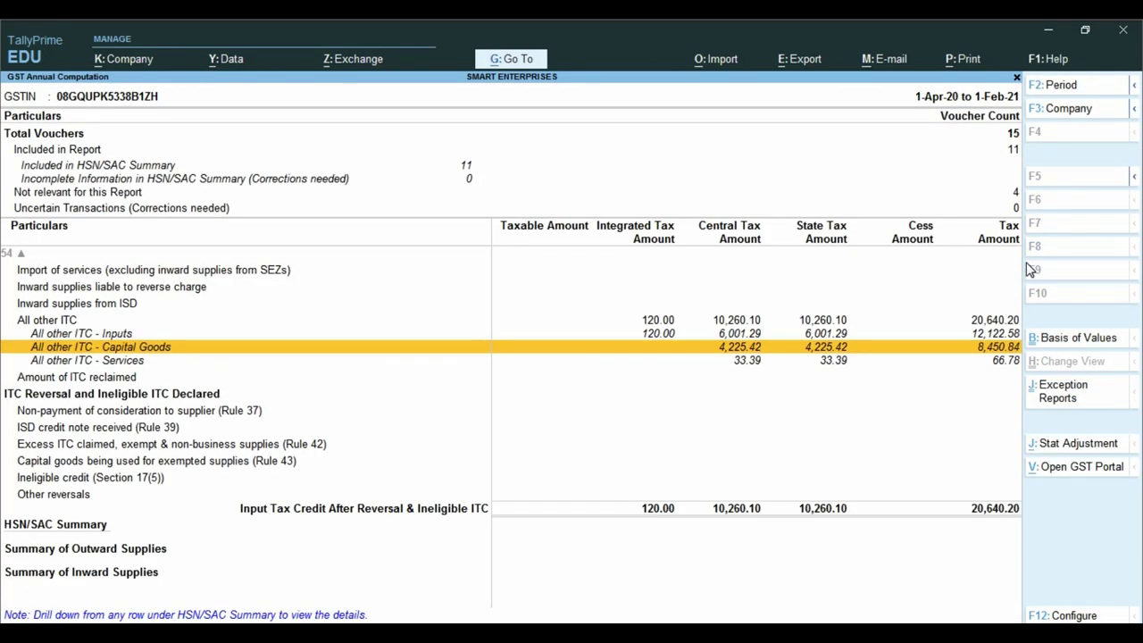
# Drill down from All other ITC - Services through the monthly summary to January's supplier-wise register
pyautogui.press('Down')
pyautogui.press('Return')
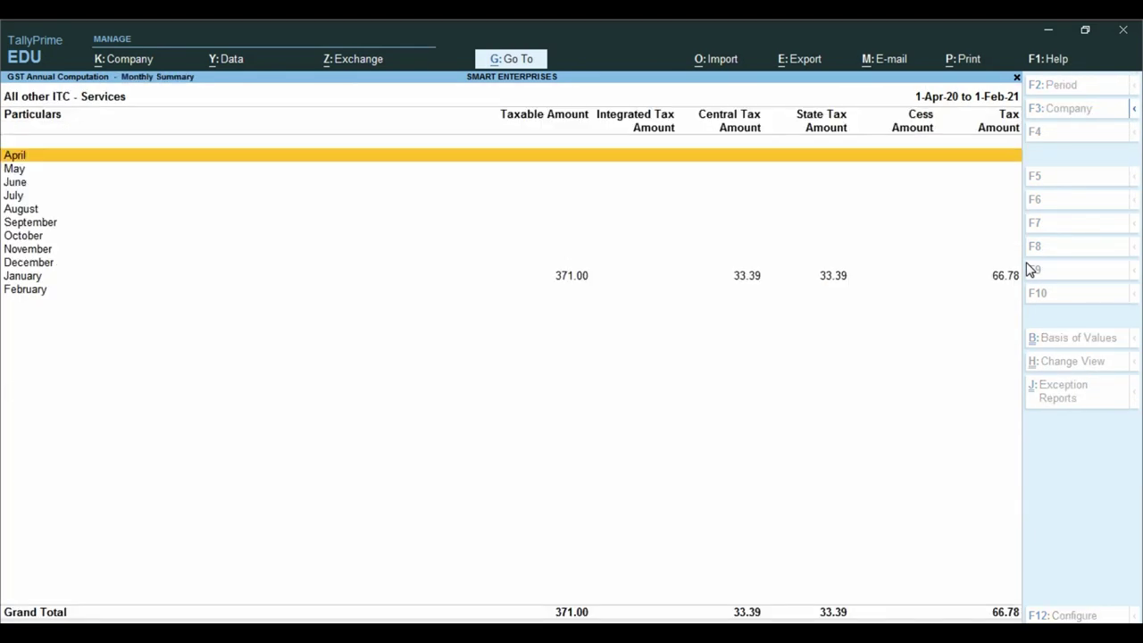
pyautogui.press('Down')
pyautogui.press('Down')
pyautogui.press('Down')
pyautogui.press('Down')
pyautogui.press('Down')
pyautogui.press('Down')
pyautogui.press('Down')
pyautogui.press('Down')
pyautogui.press('Down')
pyautogui.press('Return')
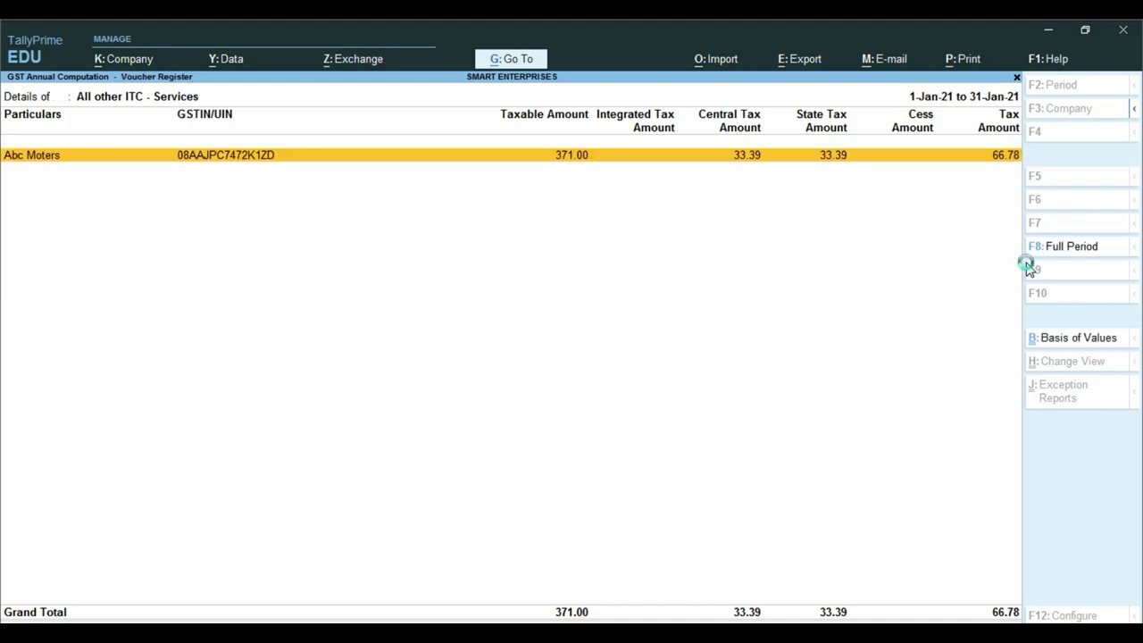
# Examine the Abc Moters bike repairing purchase voucher with its SGST and CGST lines, and return to the annual computation
pyautogui.press('Return')
pyautogui.press('Return')
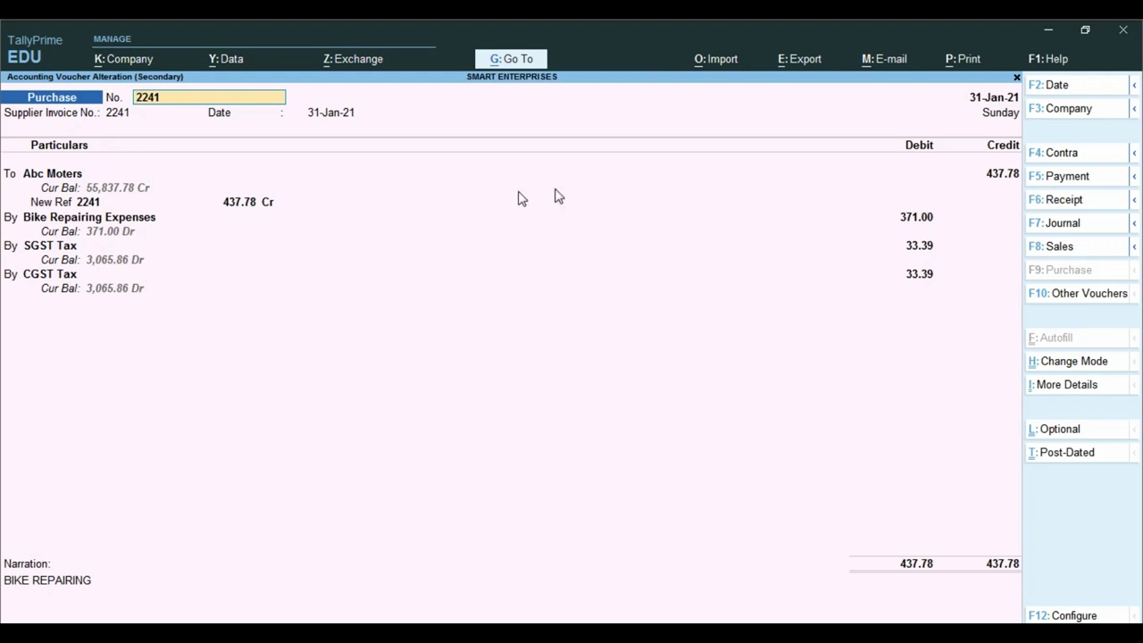
pyautogui.press('ctrl')
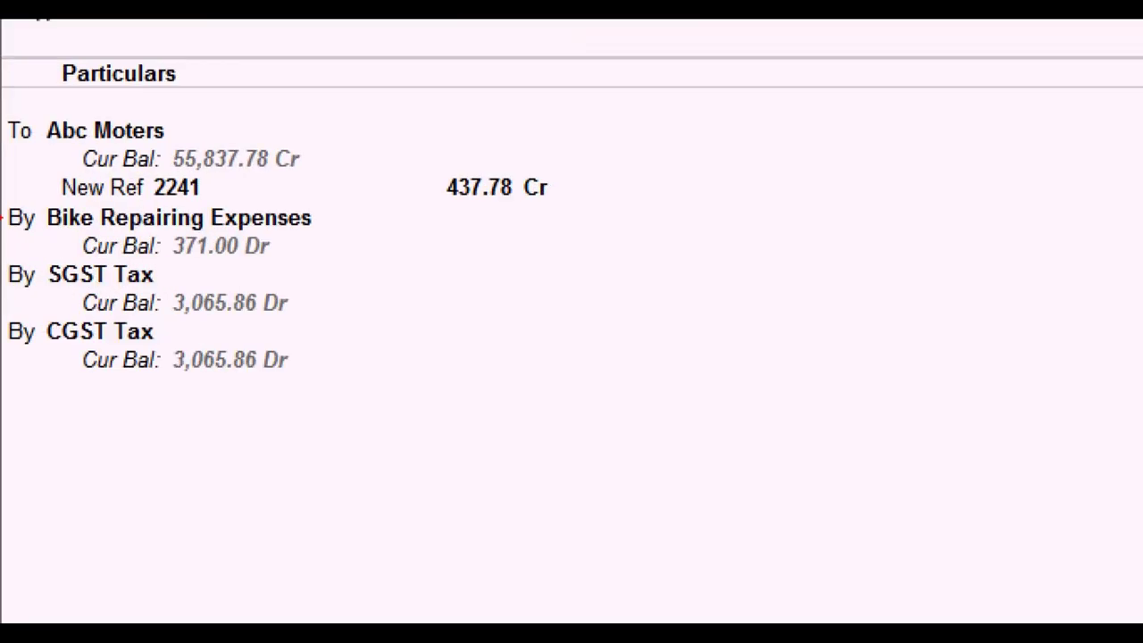
pyautogui.moveTo(13, 208); pyautogui.dragTo(67, 220)
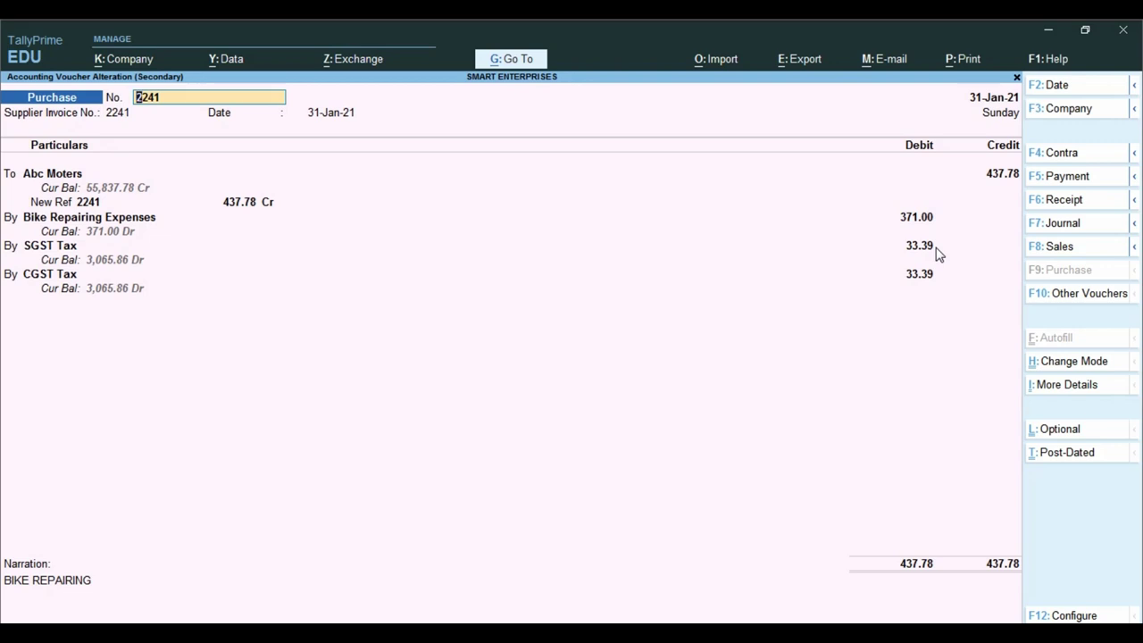
pyautogui.press('Escape')
pyautogui.press('y')
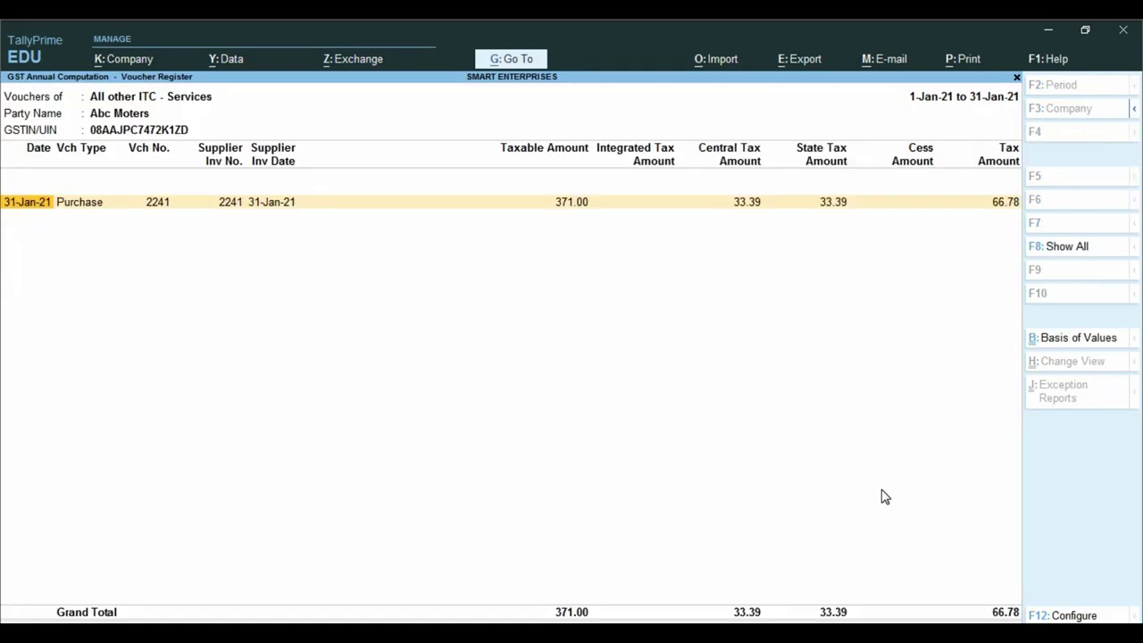
pyautogui.press('Escape')
pyautogui.press('Escape')
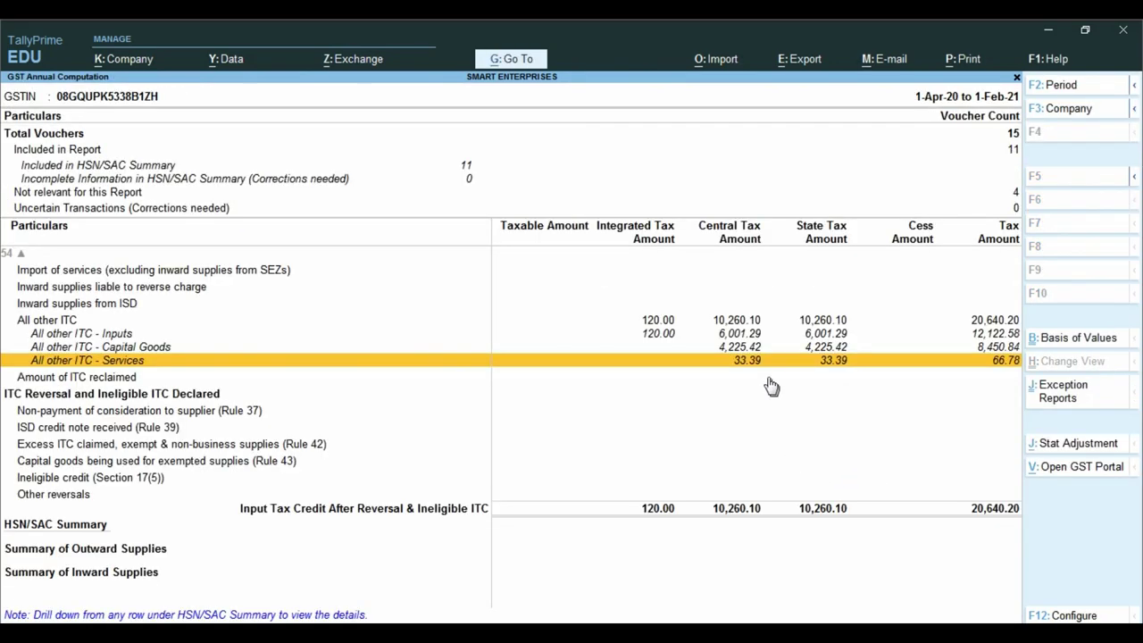
# Compare the Central Tax amounts of the Capital Goods and Services rows, and continue to the ITC reversal section
pyautogui.click(761, 347)
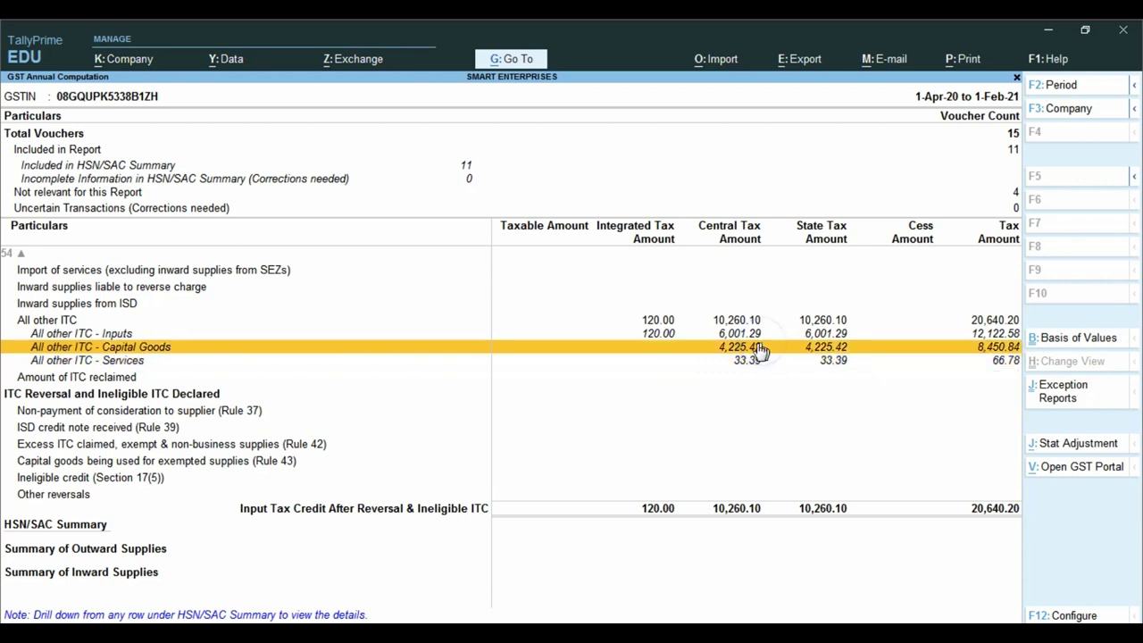
pyautogui.click(748, 360)
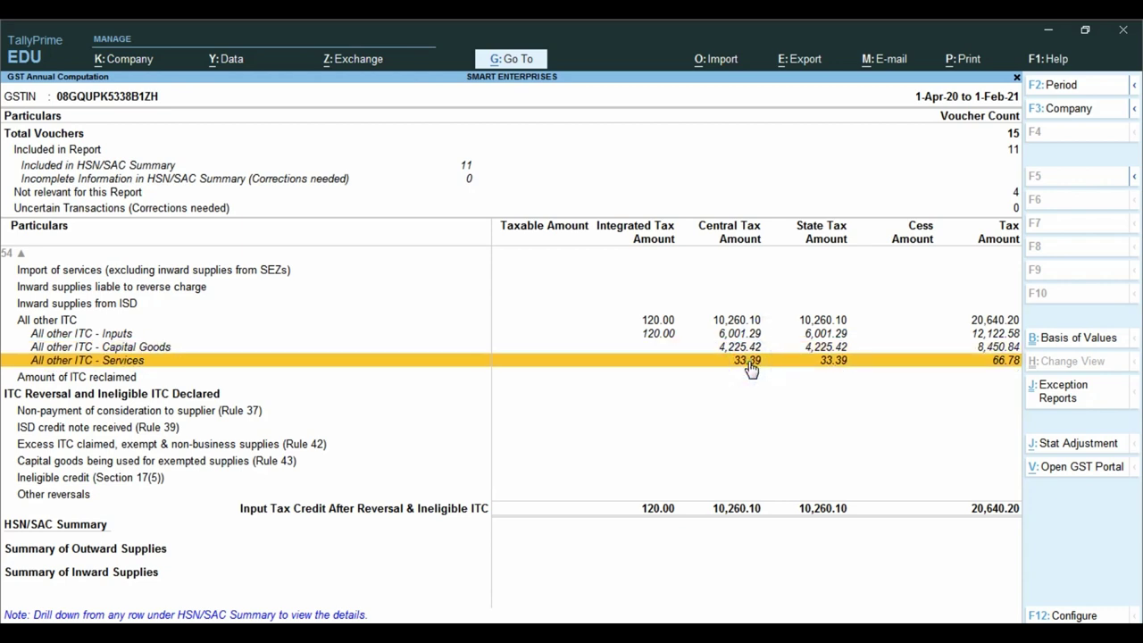
pyautogui.scroll(4, 748, 368)
pyautogui.scroll(-7, 749, 368)
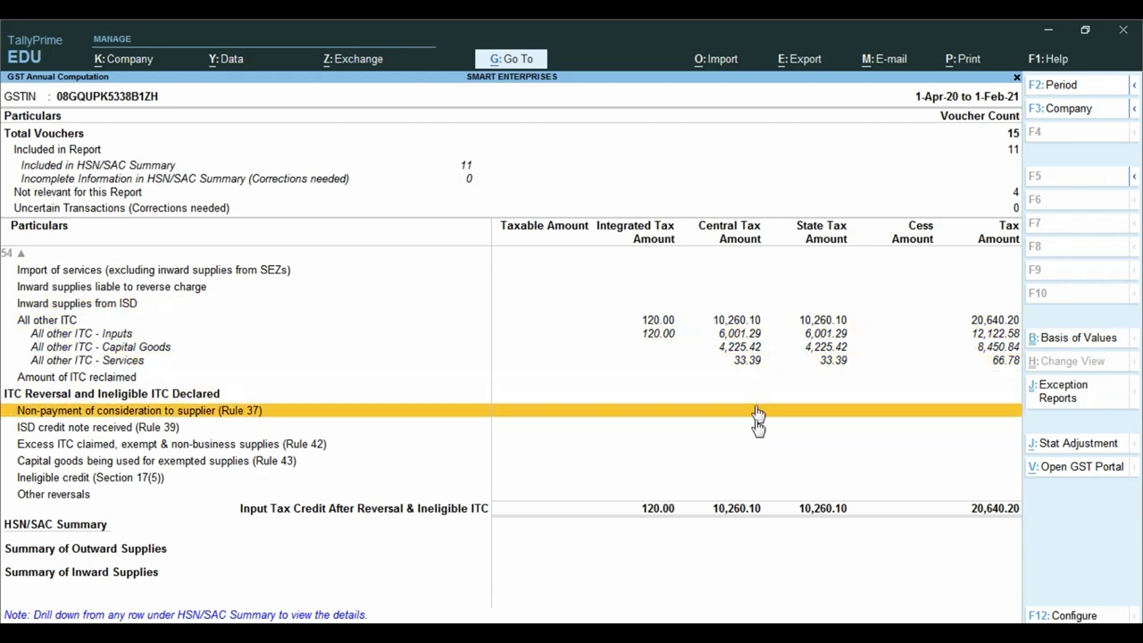
# Check the Central Tax and State Tax totals of Input Tax Credit After Reversal & Ineligible ITC
pyautogui.hotkey('ctrl', '1')
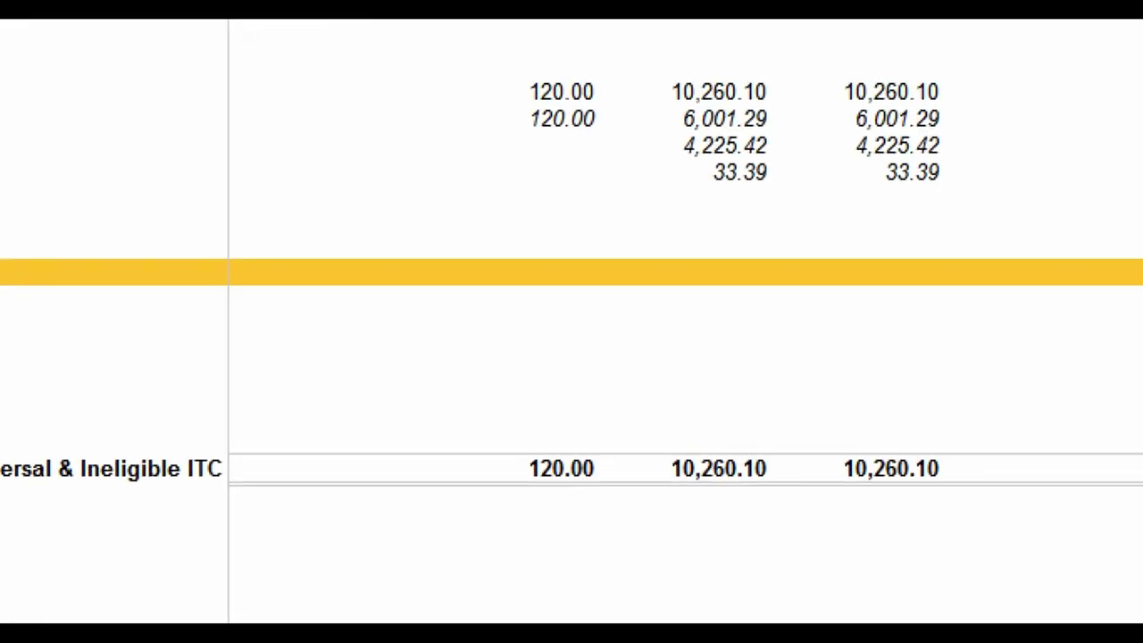
pyautogui.click(737, 533)
pyautogui.moveTo(652, 427)
pyautogui.mouseDown()
pyautogui.moveTo(766, 511)
pyautogui.moveTo(814, 511)
pyautogui.mouseUp()
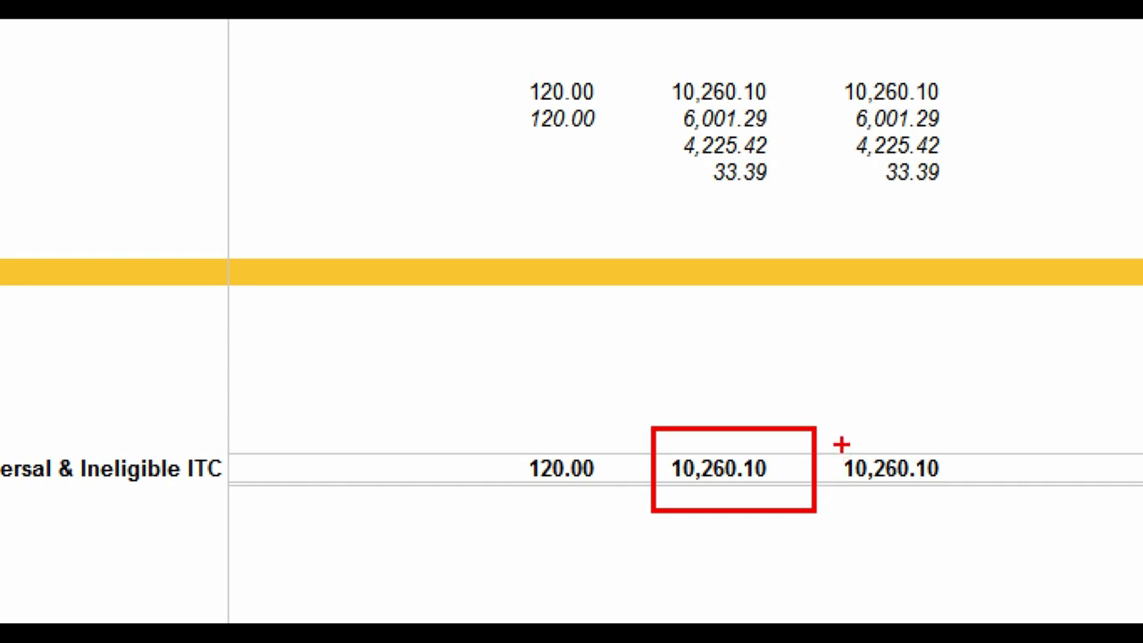
pyautogui.moveTo(831, 427)
pyautogui.mouseDown()
pyautogui.moveTo(903, 488)
pyautogui.moveTo(981, 511)
pyautogui.mouseUp()
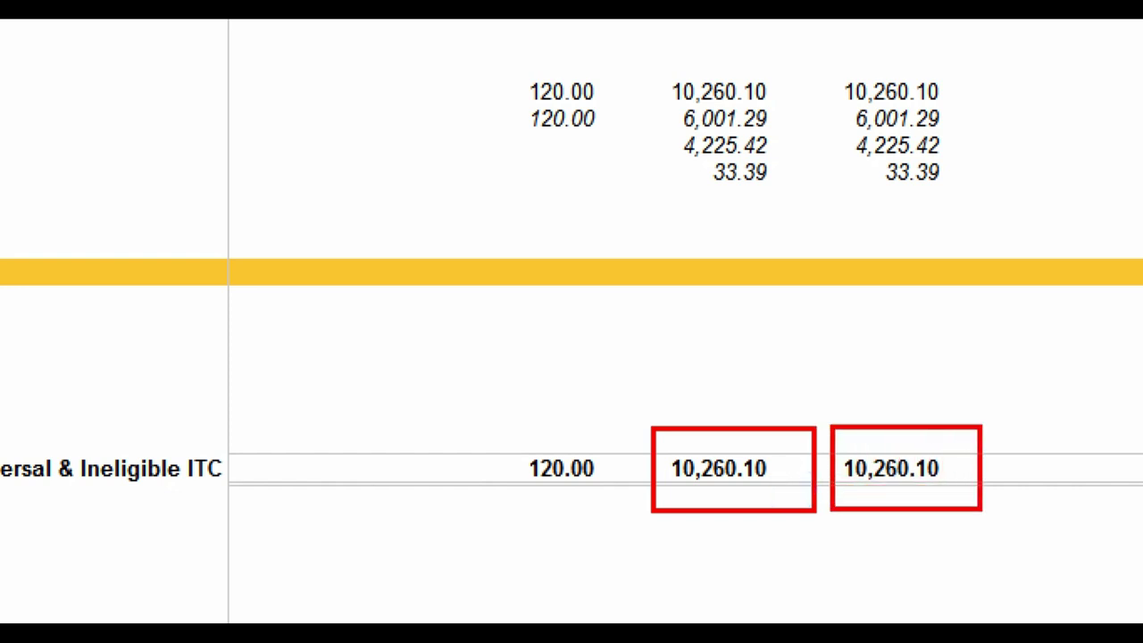
pyautogui.moveTo(442, 418); pyautogui.dragTo(501, 441)
pyautogui.moveTo(598, 483); pyautogui.dragTo(628, 522)
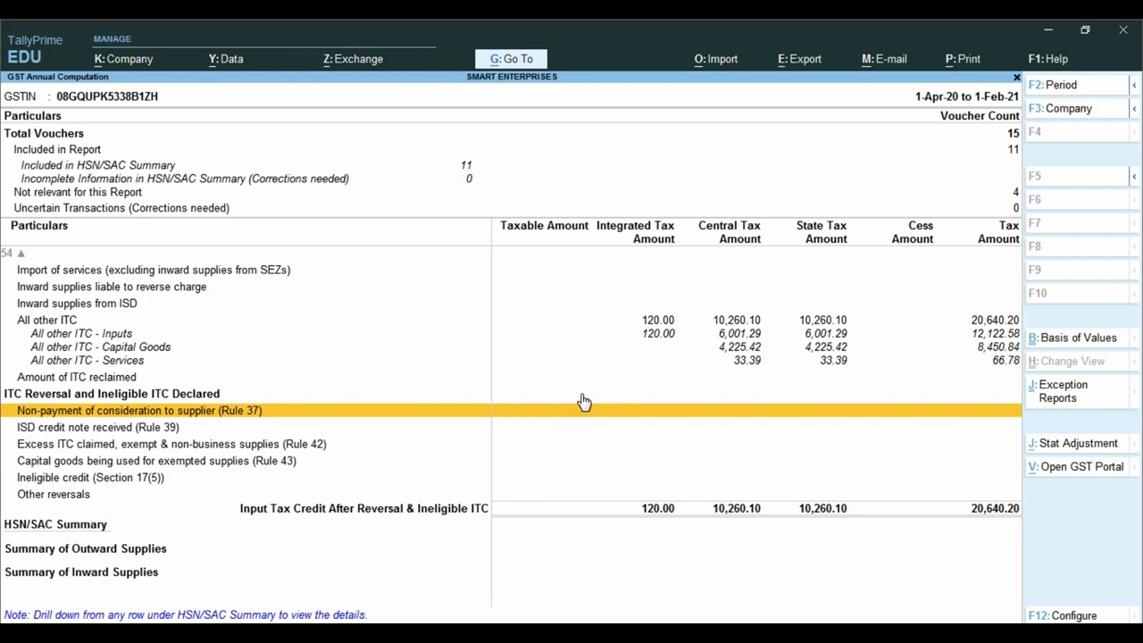
# Switch to the 2A workbook in Excel and go to the first PUNJAB NATIONAL BANK entry in row 9
pyautogui.click(436, 635)
pyautogui.click(416, 581)
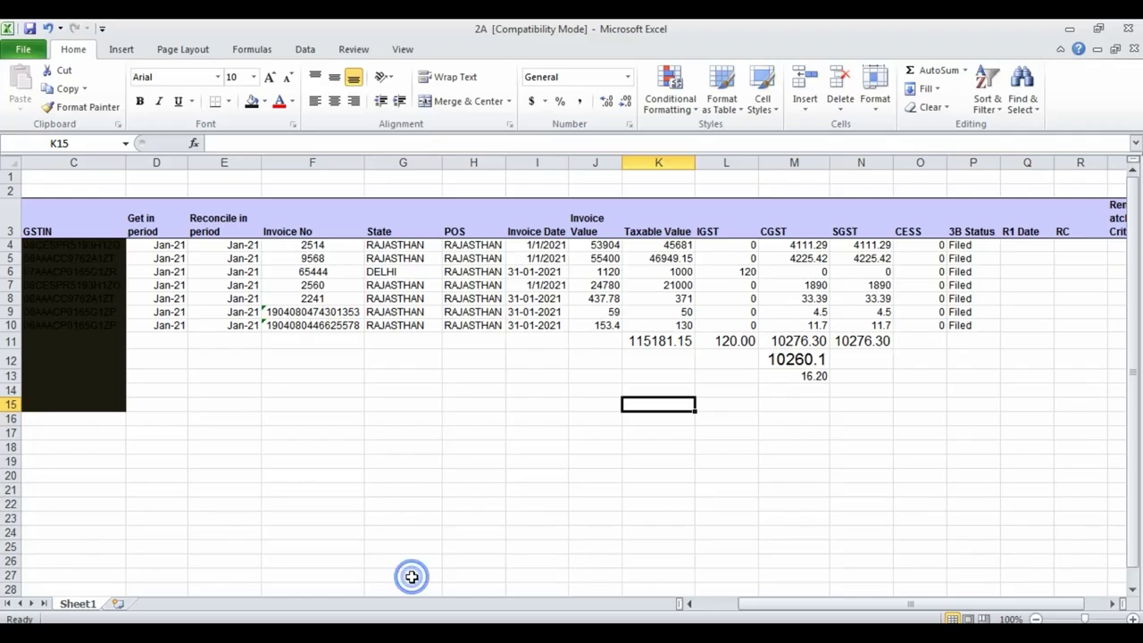
pyautogui.click(866, 418)
pyautogui.click(438, 357)
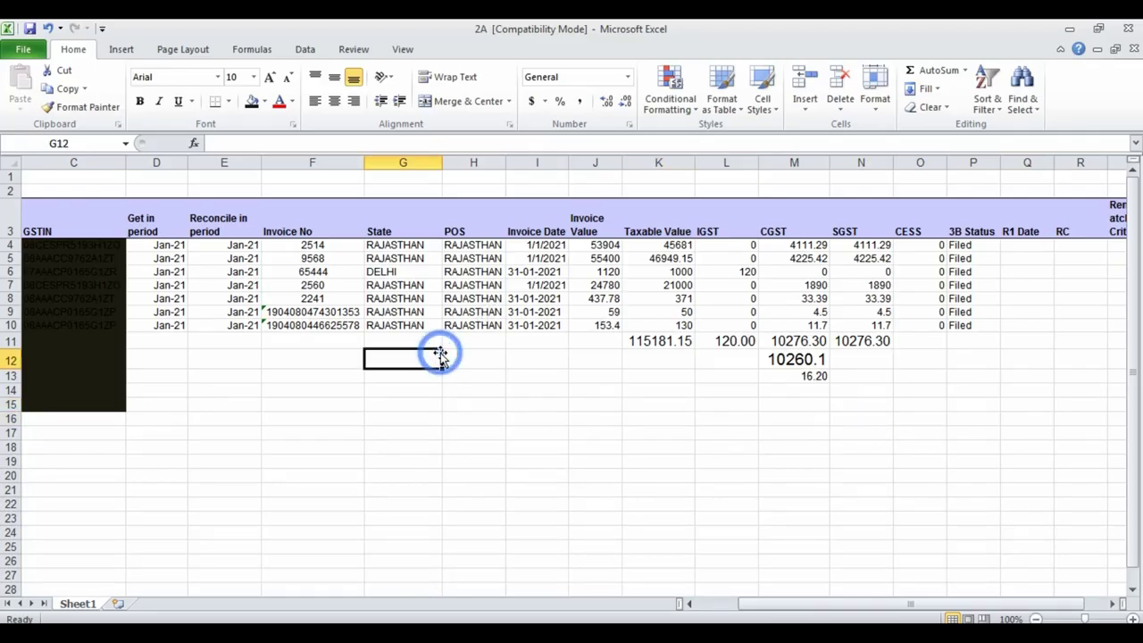
pyautogui.press('Left')
pyautogui.press('Left')
pyautogui.press('Left')
pyautogui.press('Left')
pyautogui.press('Left')
pyautogui.press('Left')
pyautogui.press('Up')
pyautogui.press('Up')
pyautogui.press('Up')
pyautogui.press('Right')
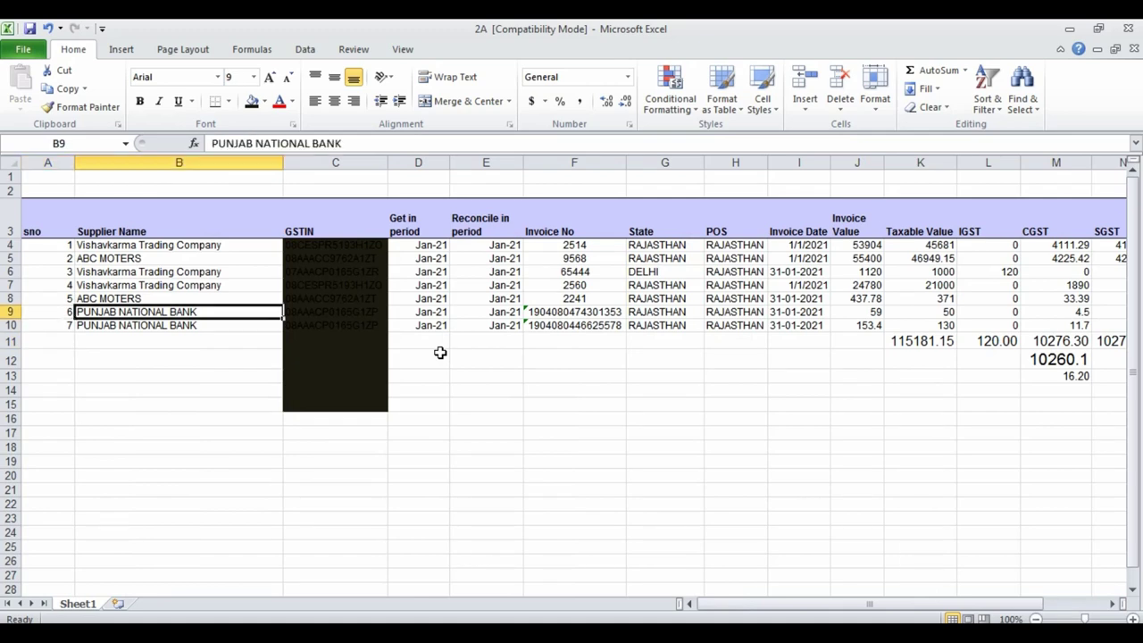
# Read across the row 9 bank entry from its invoice number through the taxable value and GST amounts
pyautogui.press('Right')
pyautogui.press('Right')
pyautogui.press('Right')
pyautogui.press('Right')
pyautogui.press('Right')
pyautogui.press('Right')
pyautogui.press('Right')
pyautogui.press('Right')
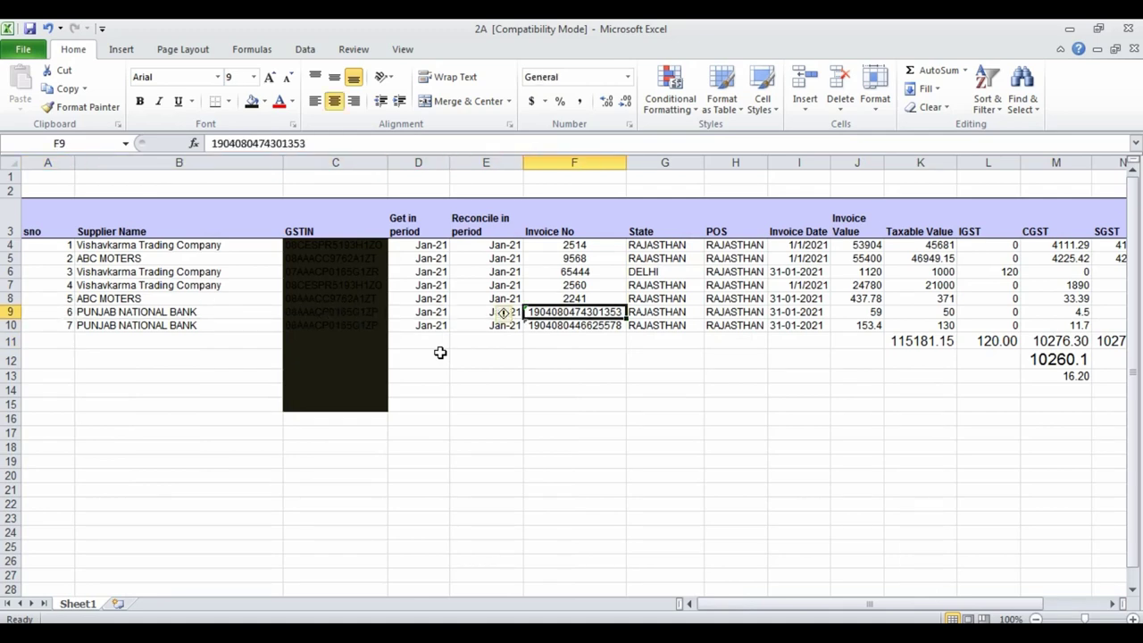
pyautogui.press('Right')
pyautogui.press('Right')
pyautogui.press('Right')
pyautogui.press('Right')
pyautogui.press('Right')
pyautogui.press('Right')
pyautogui.press('Left')
pyautogui.press('Left')
pyautogui.press('Left')
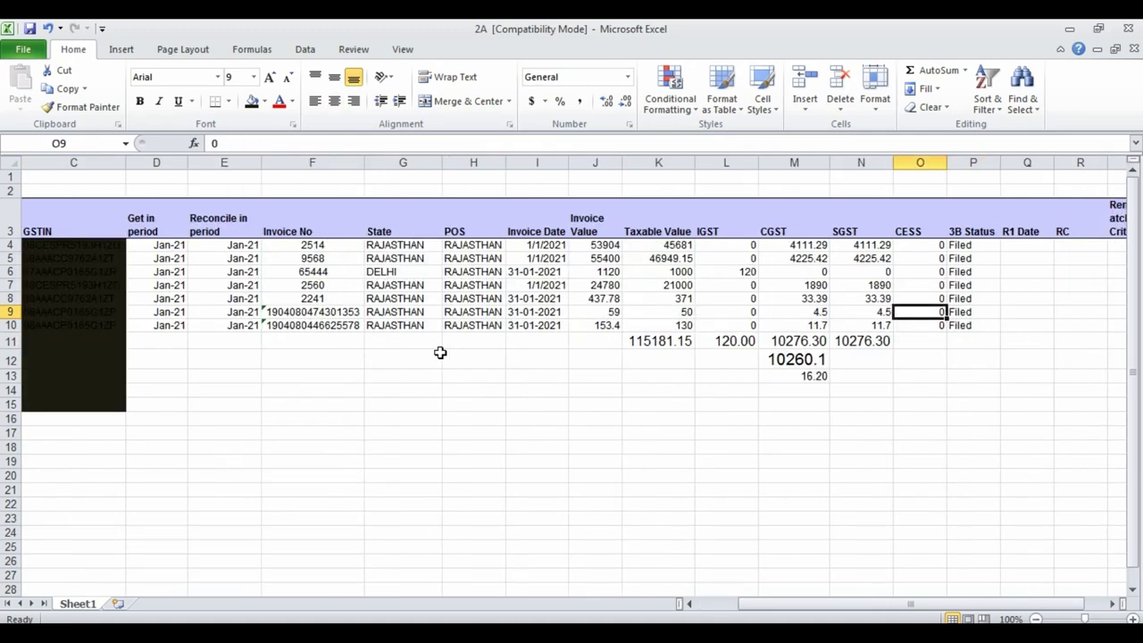
# Check the CESS and 3B Status columns of the row 9 bank entry
pyautogui.press('Left')
pyautogui.press('Right')
pyautogui.press('Right')
pyautogui.press('Right')
pyautogui.press('Right')
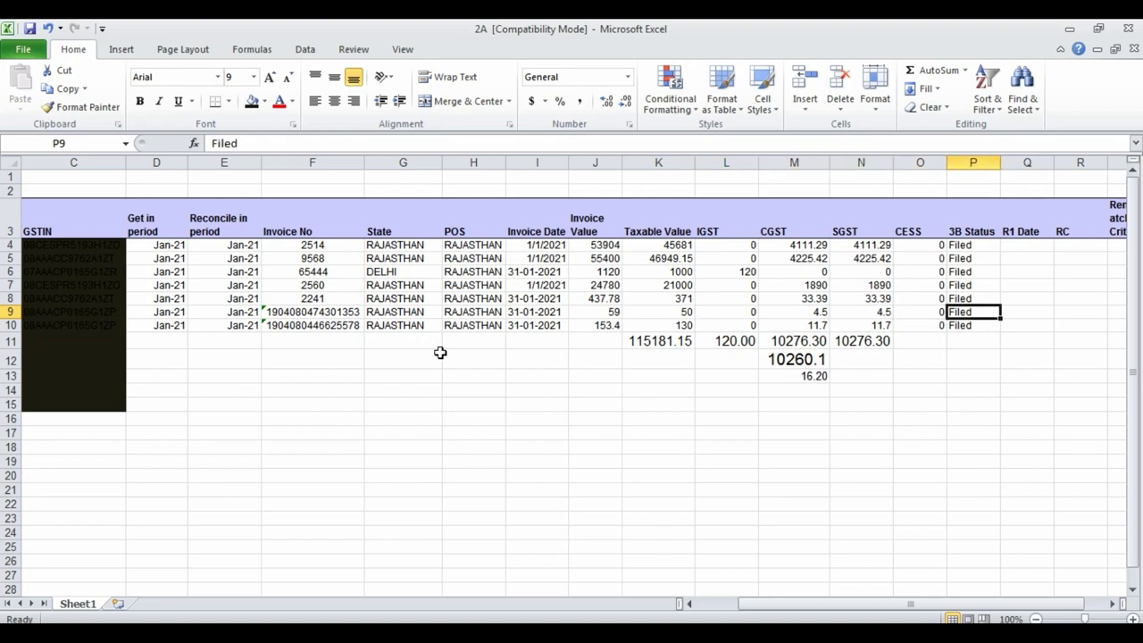
pyautogui.press('Right')
pyautogui.press('Right')
pyautogui.press('Right')
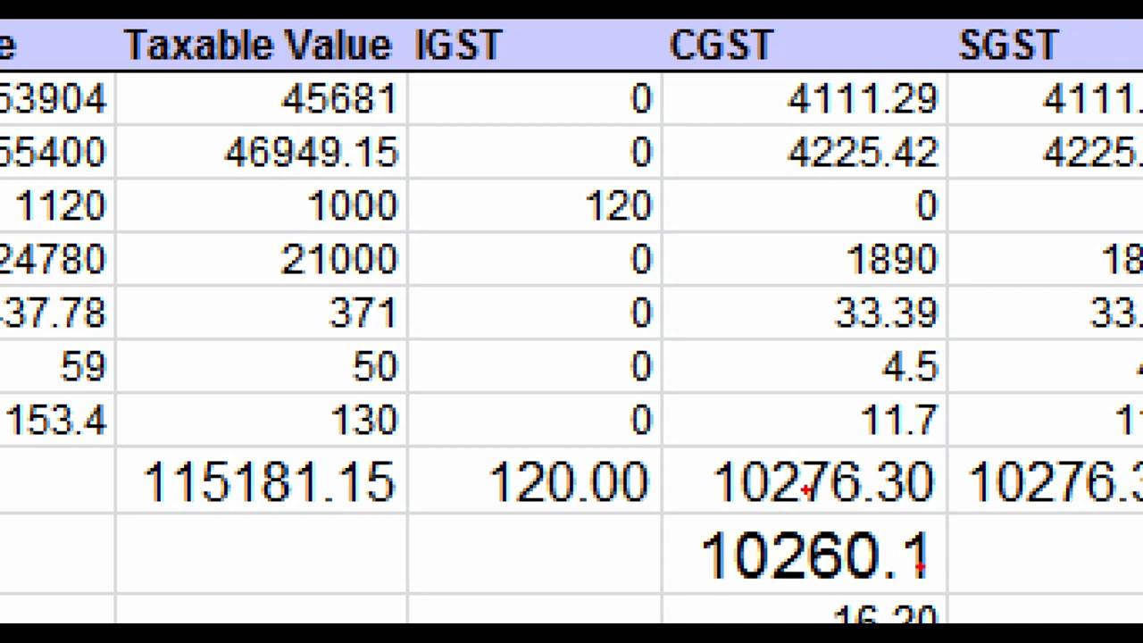
# Check the CGST difference in M13, then trace the row 9 entry from its invoice date back to the supplier name
pyautogui.moveTo(791, 590); pyautogui.dragTo(964, 632)
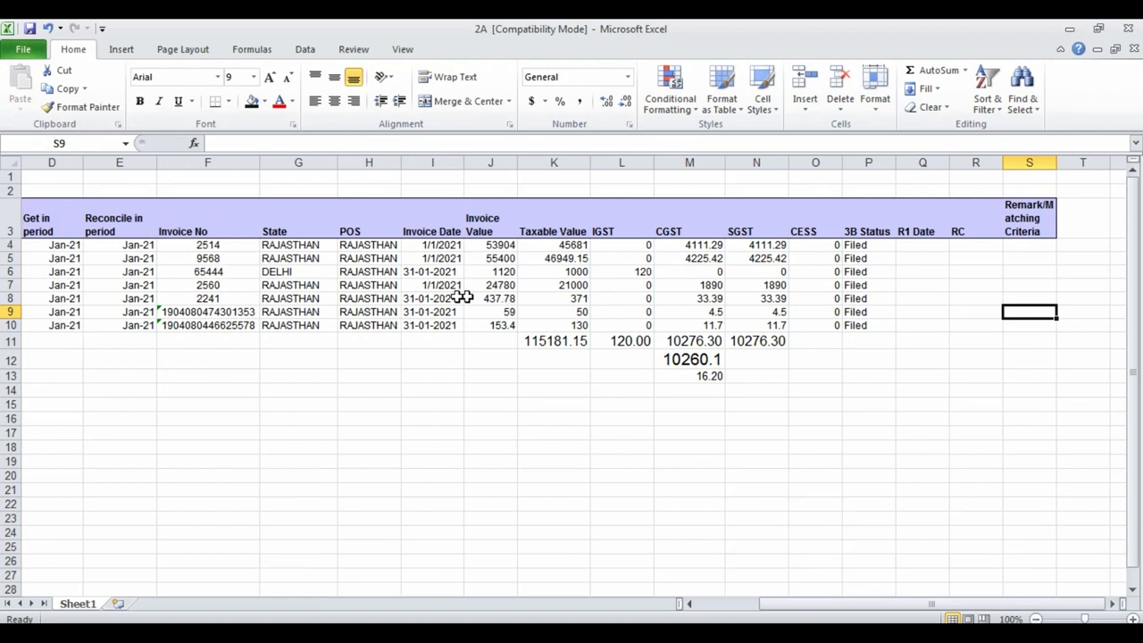
pyautogui.click(430, 311)
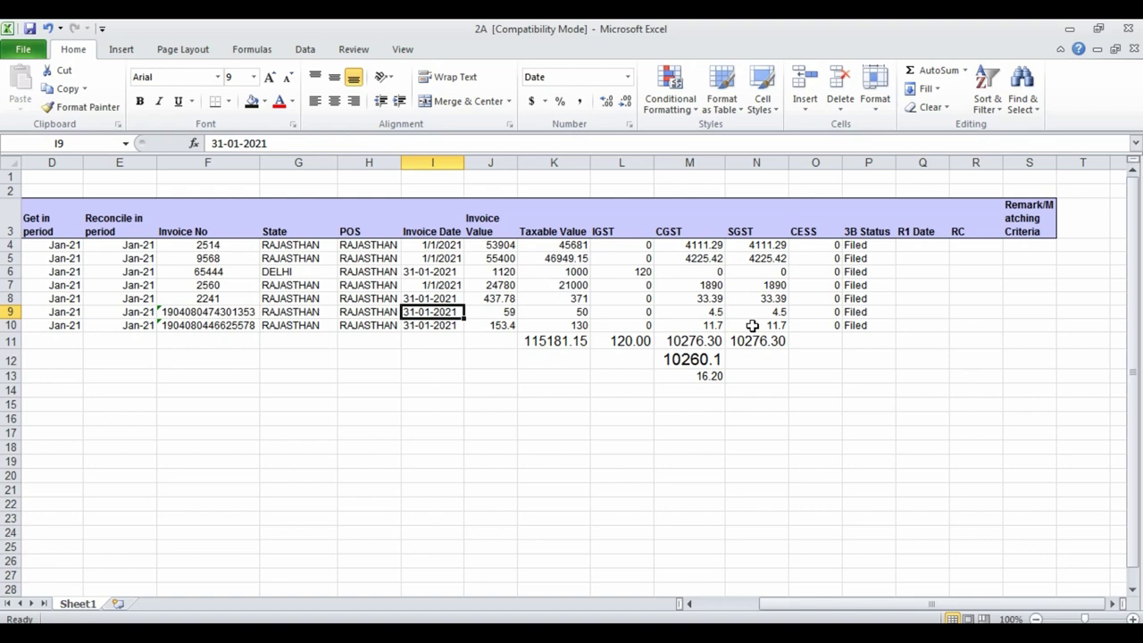
pyautogui.press('Left')
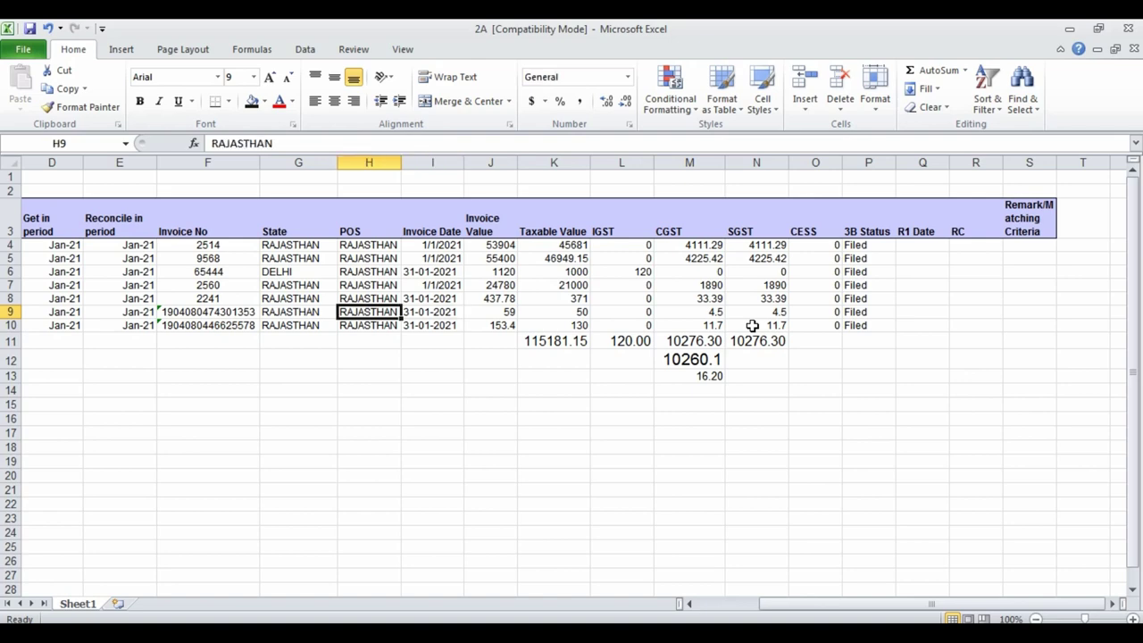
pyautogui.press('Home')
pyautogui.press('Right')
pyautogui.press('Right')
pyautogui.press('Right')
pyautogui.press('Right')
pyautogui.press('Right')
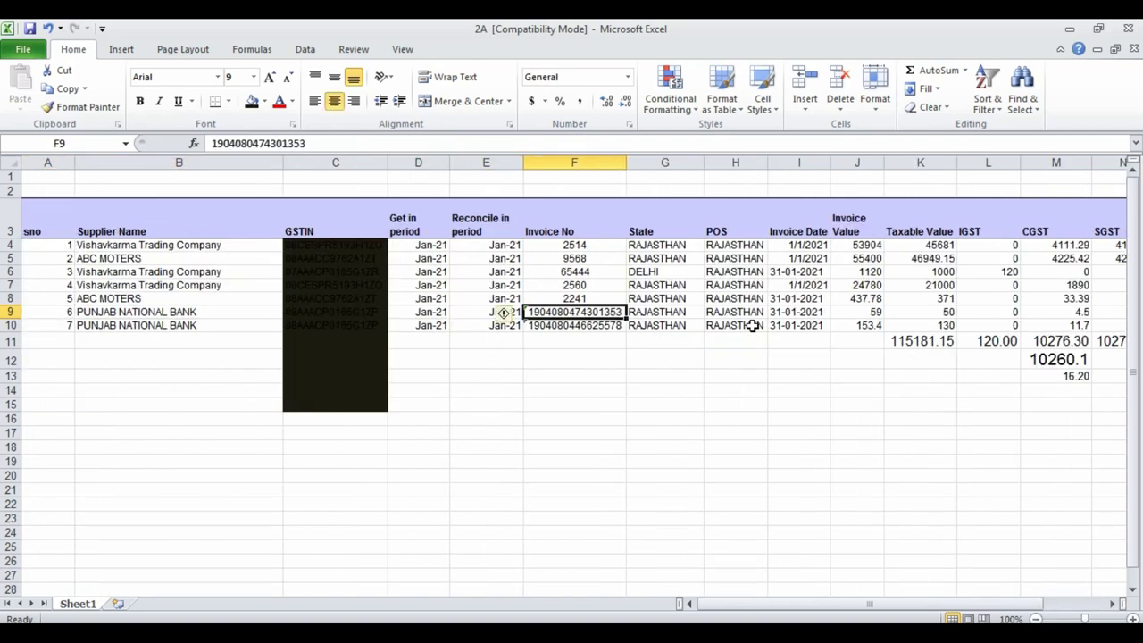
pyautogui.press('Left')
pyautogui.press('Left')
pyautogui.press('Left')
pyautogui.press('Left')
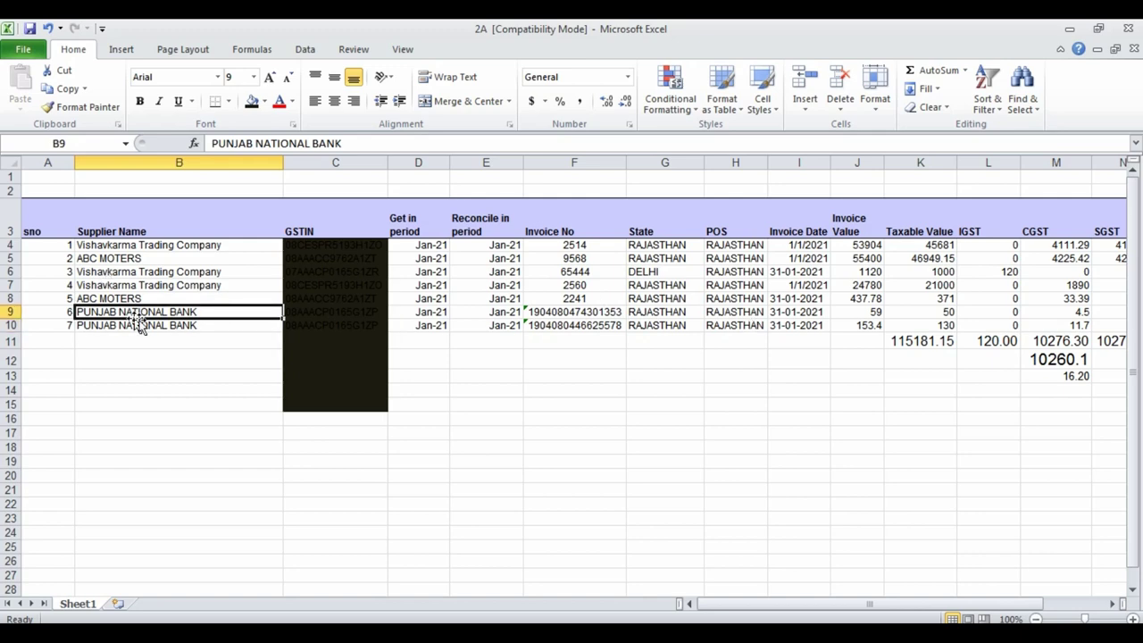
# Read across the row 9 bank entry from its GSTIN to the last columns and return to its CGST amount
pyautogui.press('Right')
pyautogui.press('Right')
pyautogui.press('Right')
pyautogui.press('Right')
pyautogui.press('Right')
pyautogui.press('Right')
pyautogui.press('Right')
pyautogui.press('Right')
pyautogui.press('Right')
pyautogui.press('Right')
pyautogui.press('Right')
pyautogui.press('Right')
pyautogui.press('Right')
pyautogui.press('Right')
pyautogui.press('Right')
pyautogui.press('Right')
pyautogui.press('Right')
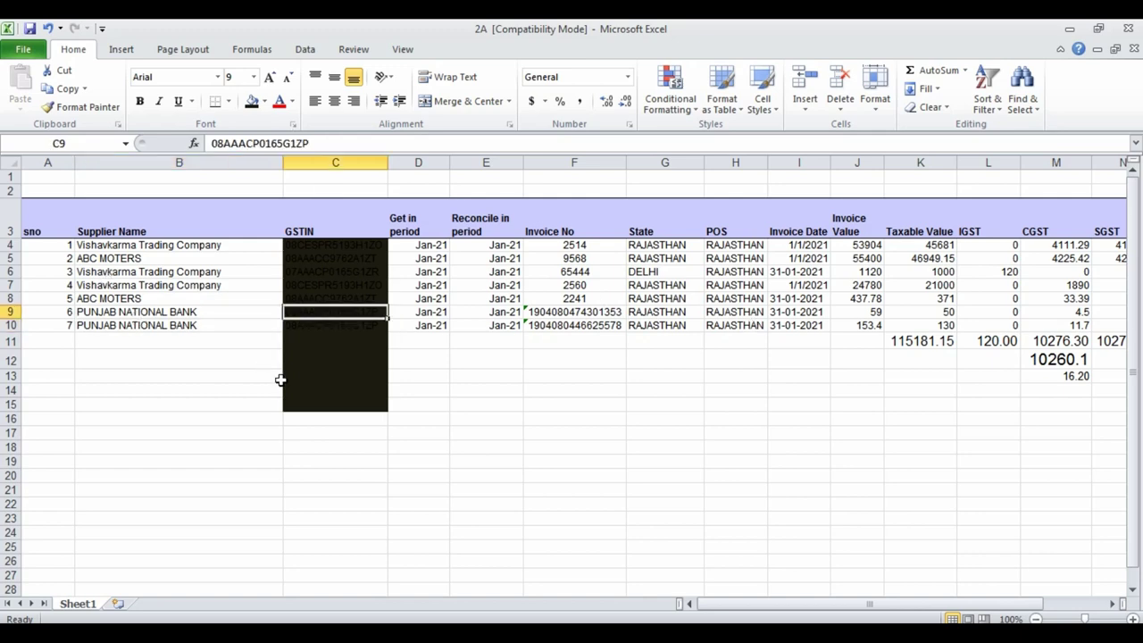
pyautogui.press('Left')
pyautogui.press('Left')
pyautogui.press('Left')
pyautogui.press('Left')
pyautogui.press('Left')
pyautogui.press('Left')
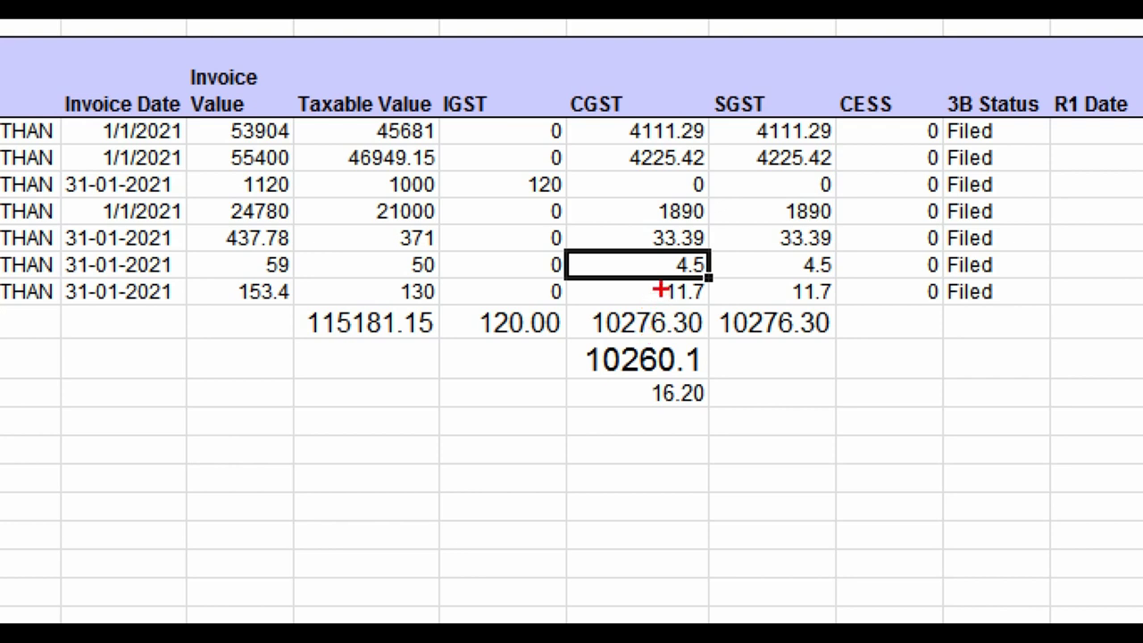
# Compare the CGST difference in row 13 with the CGST amounts of the two PUNJAB NATIONAL BANK entries
pyautogui.moveTo(615, 378); pyautogui.dragTo(725, 409)
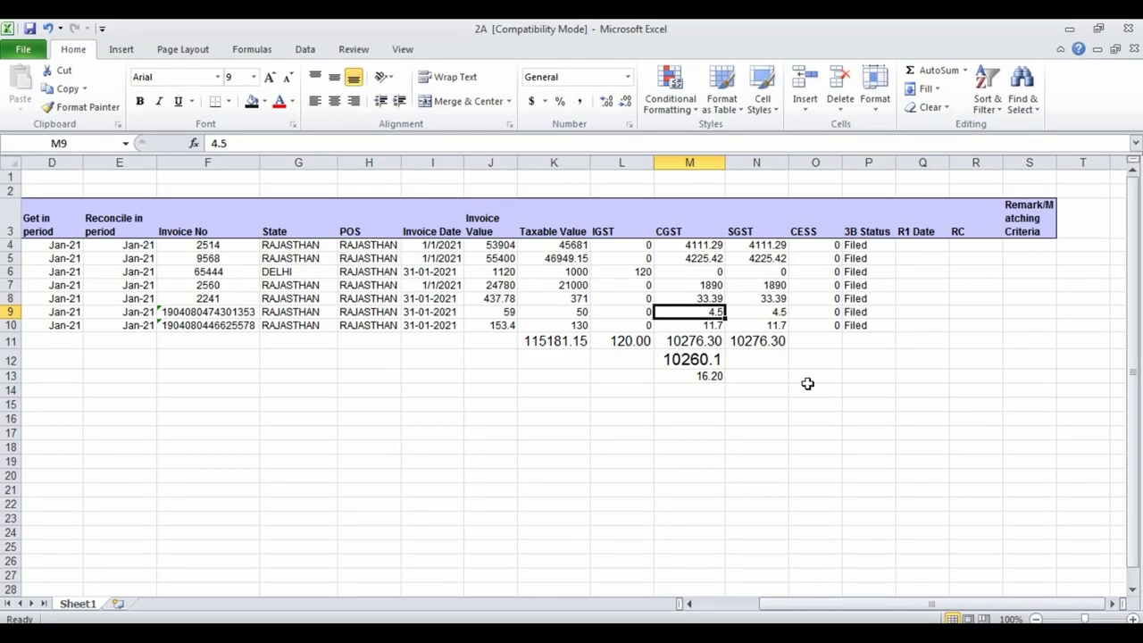
pyautogui.click(784, 389)
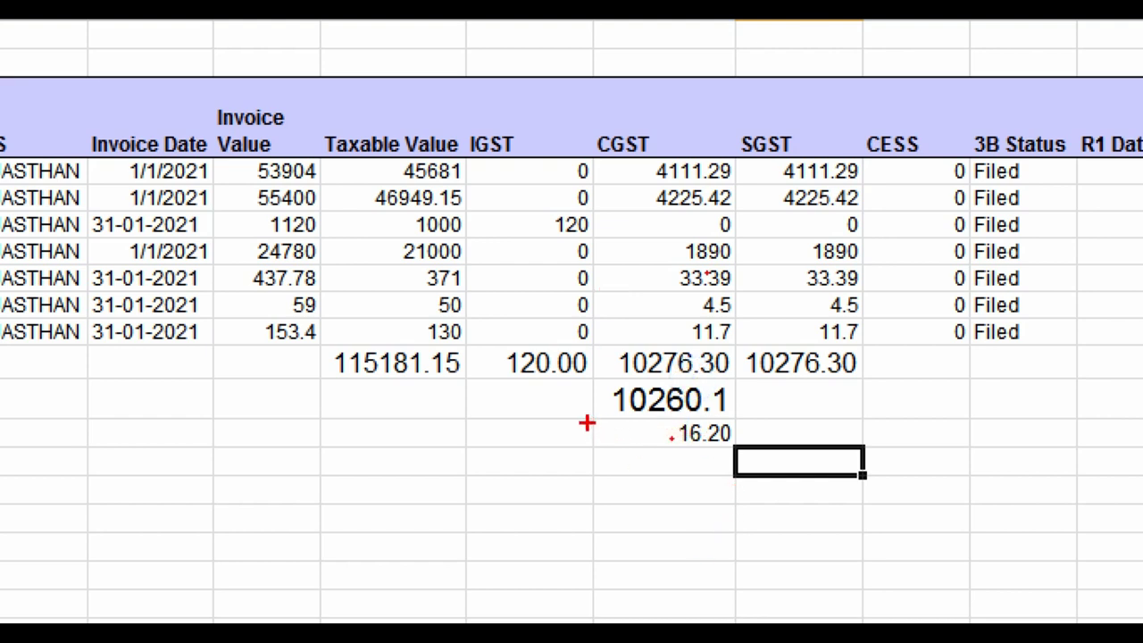
pyautogui.moveTo(582, 416); pyautogui.dragTo(793, 466)
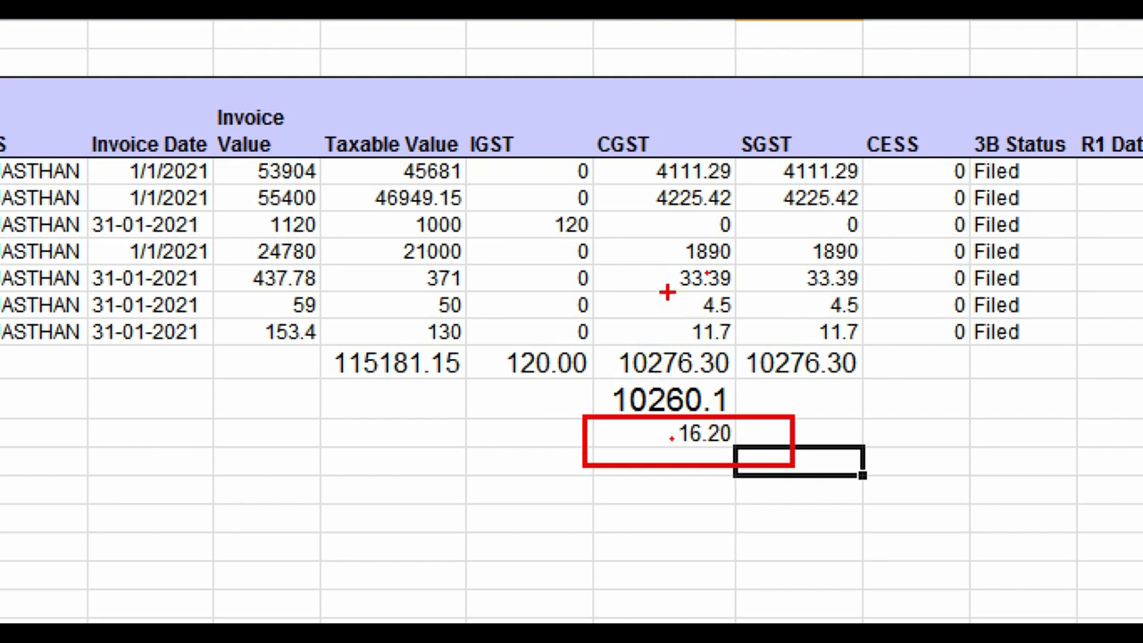
pyautogui.moveTo(641, 285); pyautogui.dragTo(752, 347)
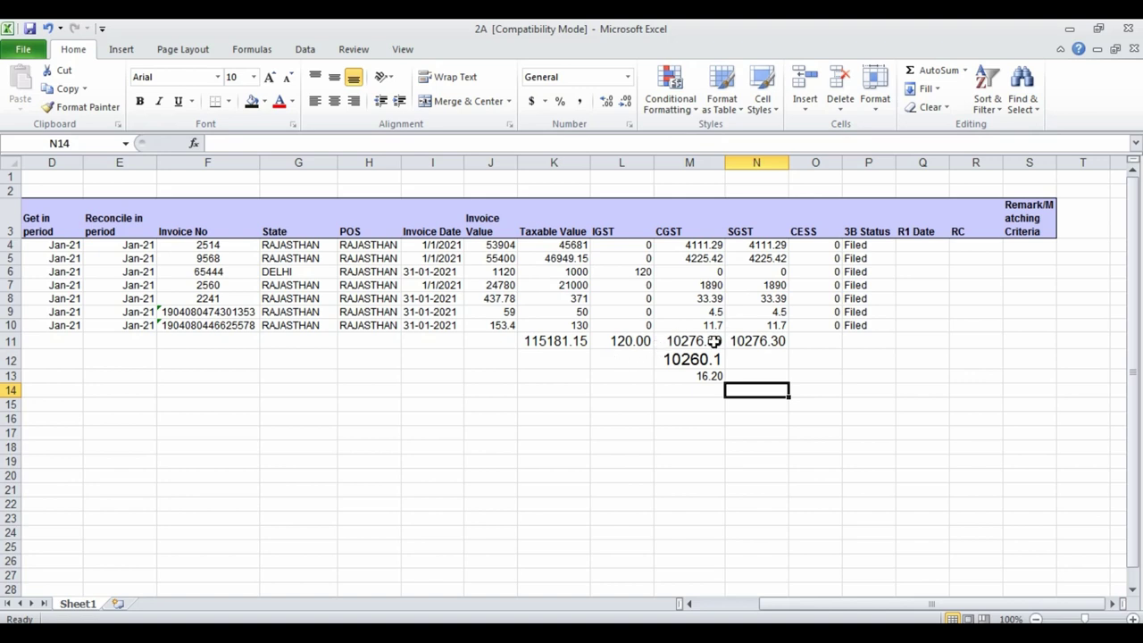
# Switch to TallyPrime and export the current report in Detailed format as the Excel file GST Annual Computation.xlsx
pyautogui.click(385, 605)
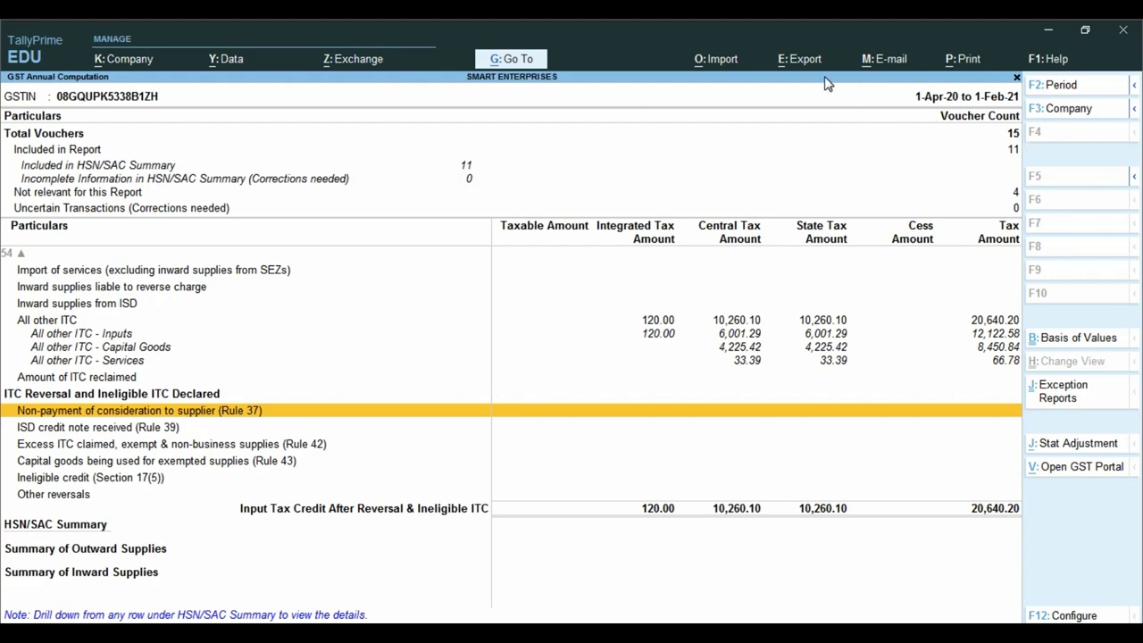
pyautogui.press('ctrl')
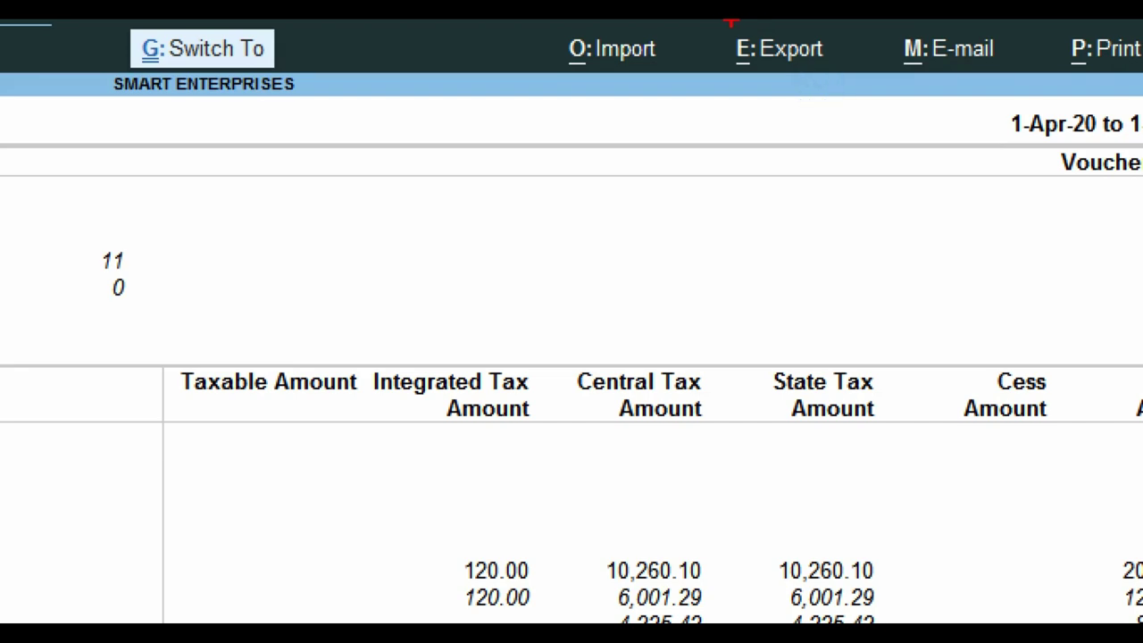
pyautogui.moveTo(693, 21)
pyautogui.mouseDown()
pyautogui.moveTo(745, 51)
pyautogui.moveTo(862, 85)
pyautogui.mouseUp()
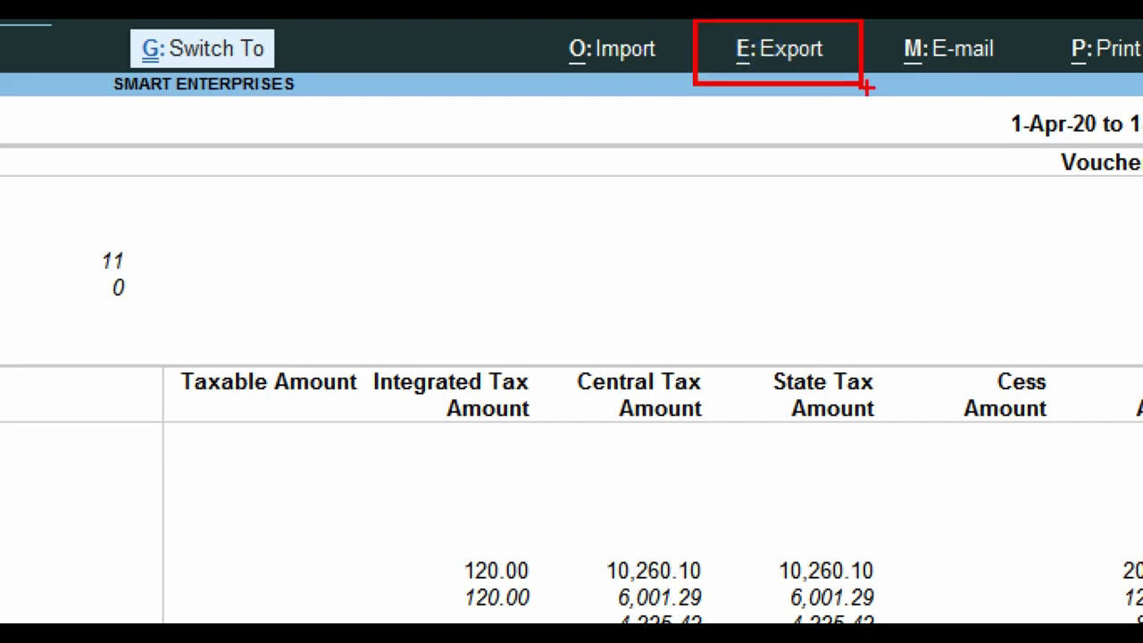
pyautogui.press('Escape')
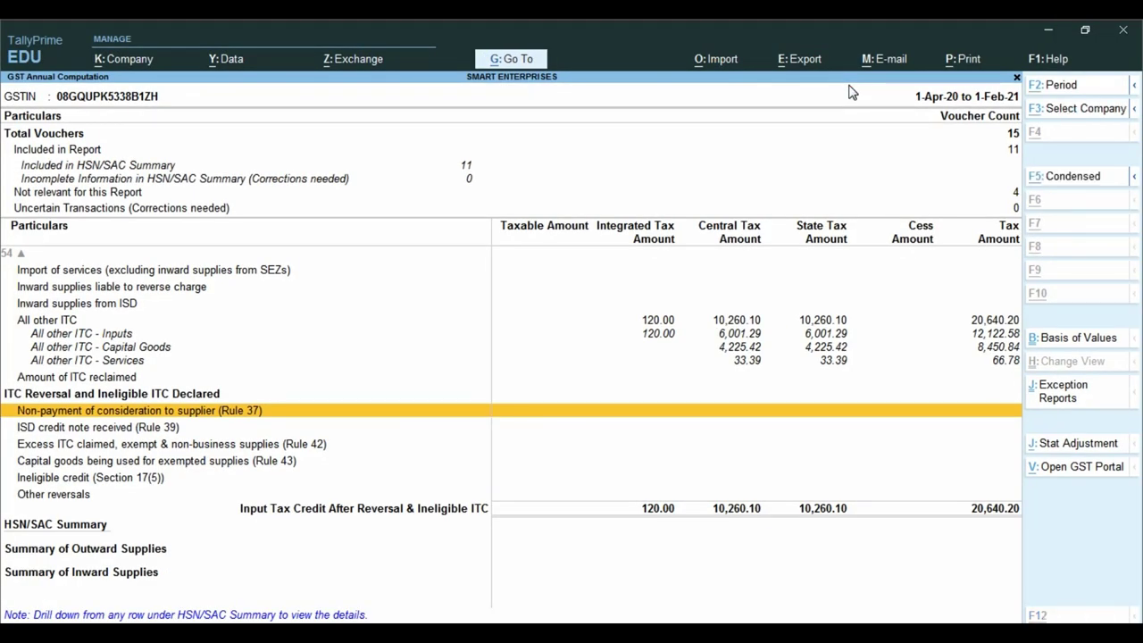
pyautogui.hotkey('alt', 'e')
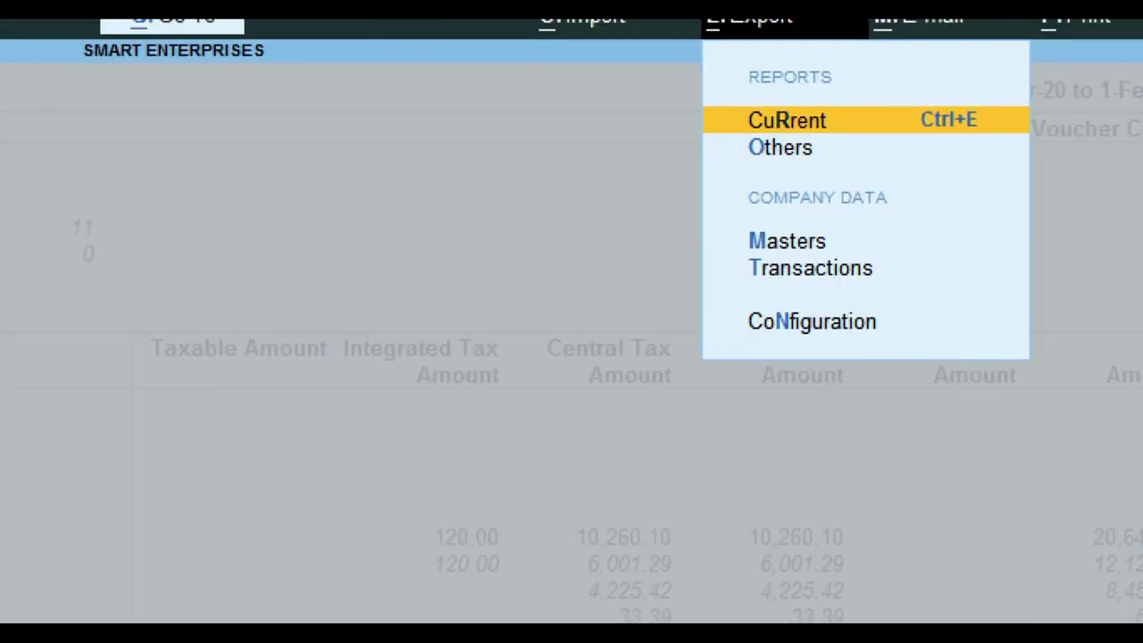
pyautogui.moveTo(774, 98); pyautogui.dragTo(882, 118)
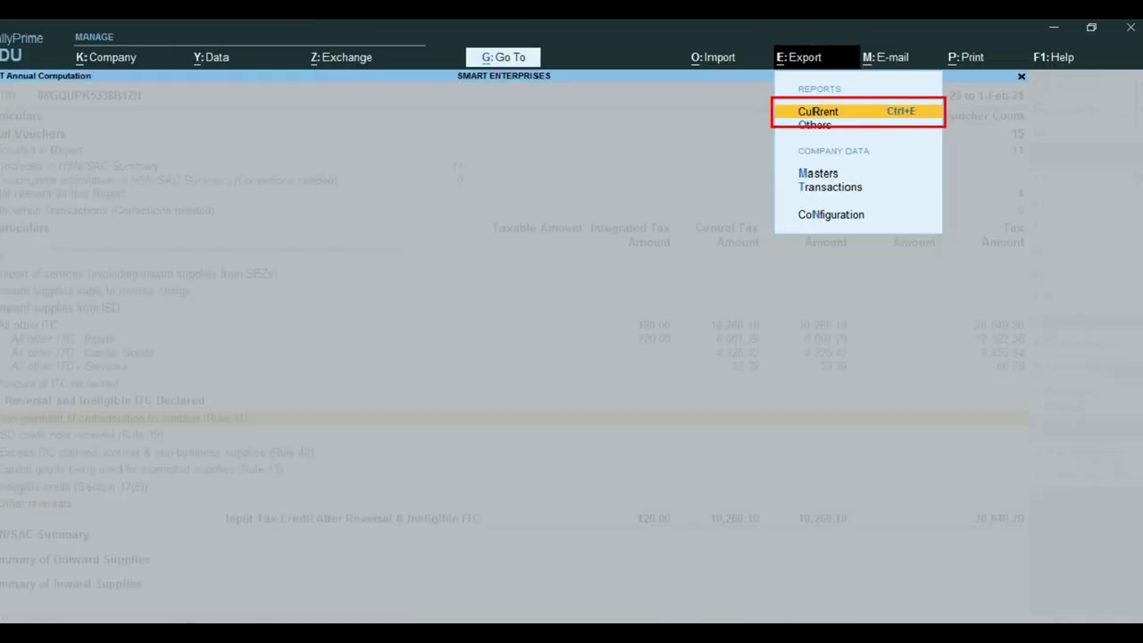
pyautogui.press('Return')
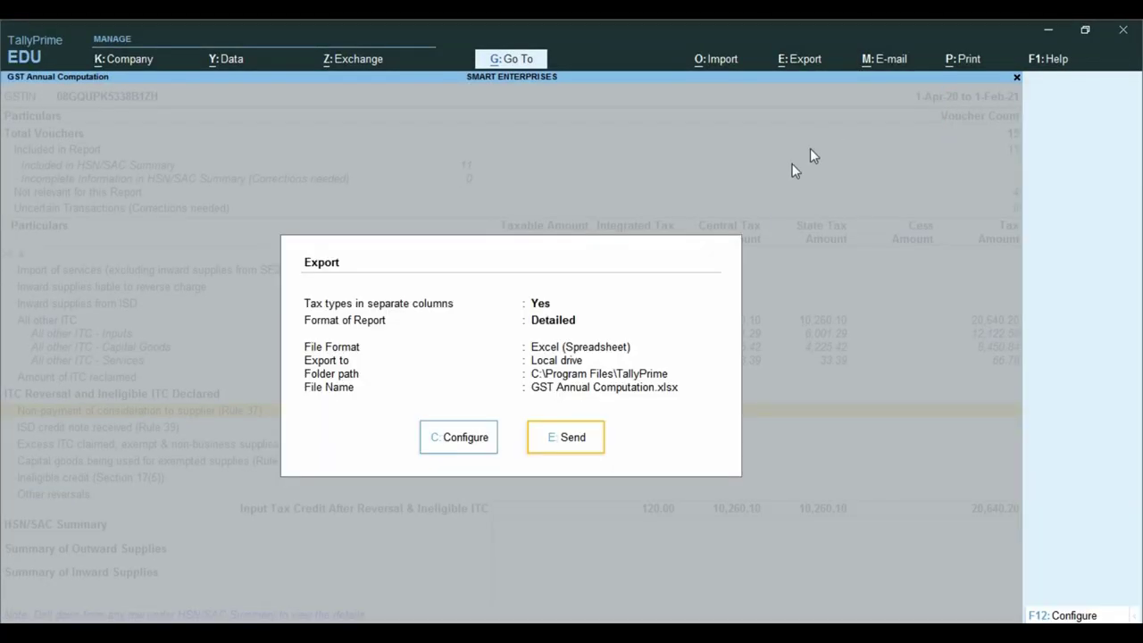
pyautogui.press('ctrl')
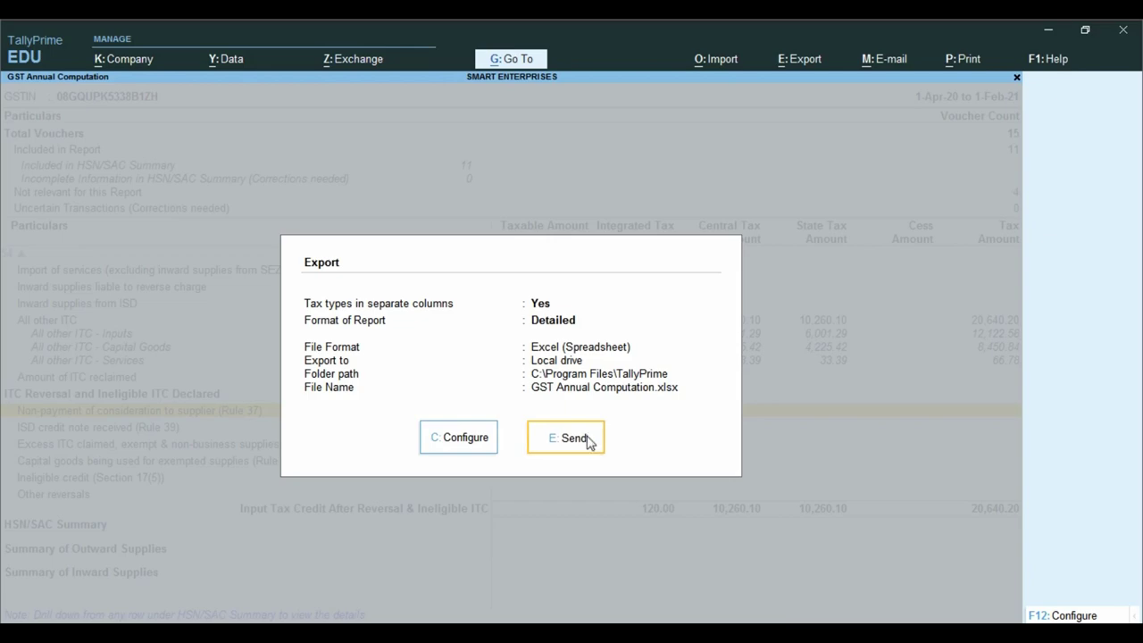
pyautogui.click(587, 439)
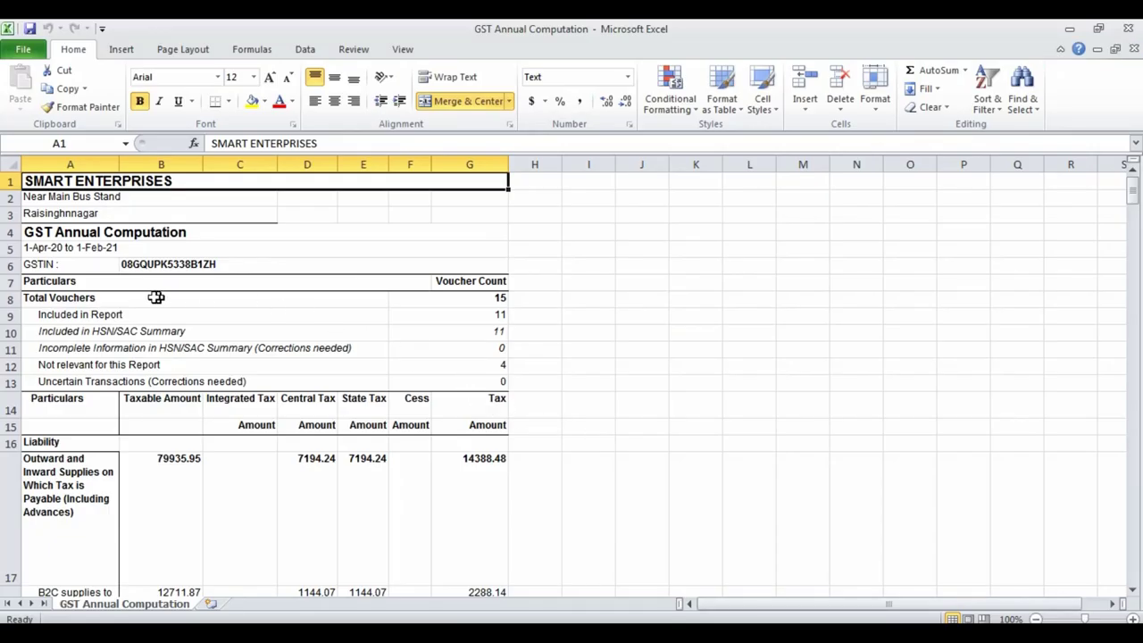
# Widen column A of the exported GST Annual Computation sheet to fit the particulars' descriptions
pyautogui.click(760, 492)
pyautogui.click(661, 402)
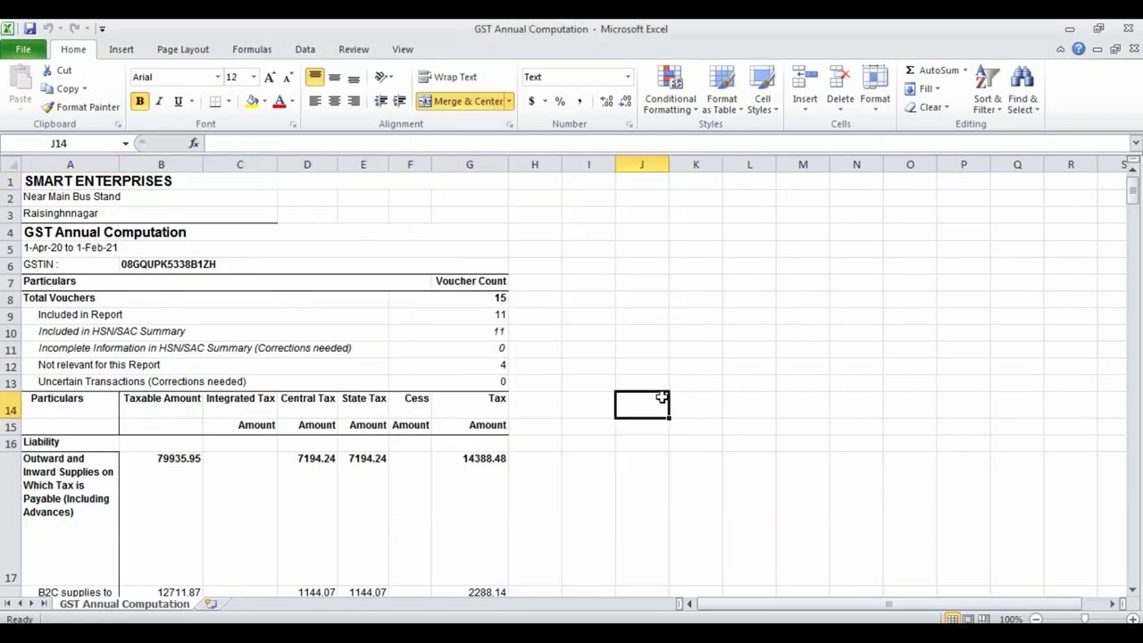
pyautogui.moveTo(115, 159); pyautogui.dragTo(307, 179)
pyautogui.scroll(-1, 238, 433)
# Reduce the heights of rows 17, 18 and 19 in the Liability section to fit their text
pyautogui.click(237, 433)
pyautogui.scroll(-2, 237, 433)
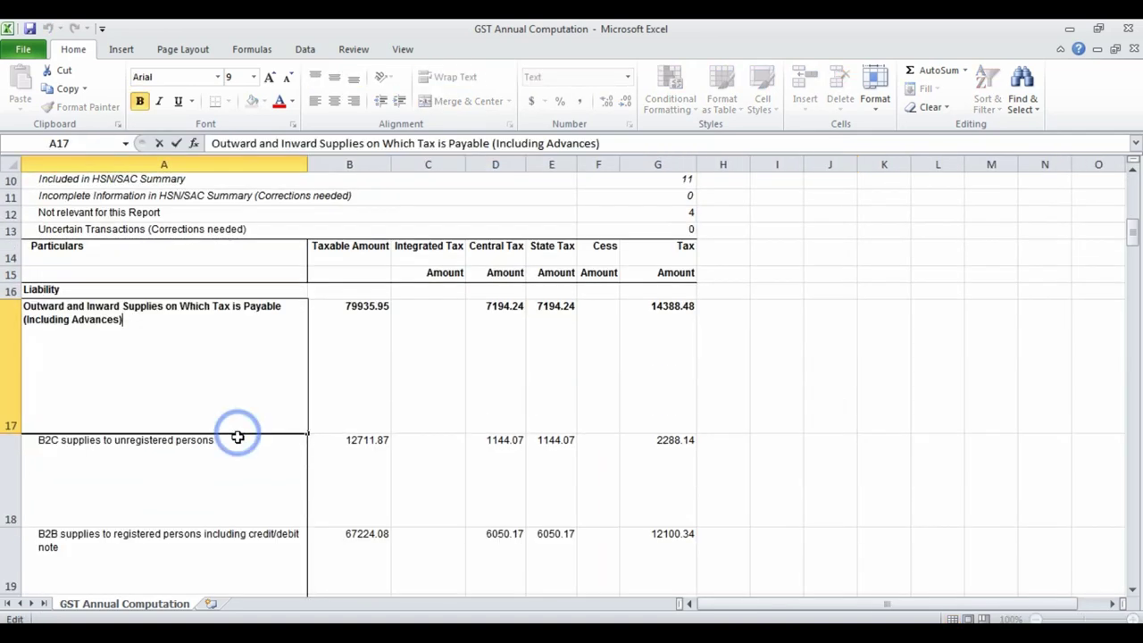
pyautogui.click(239, 435)
pyautogui.click(241, 419)
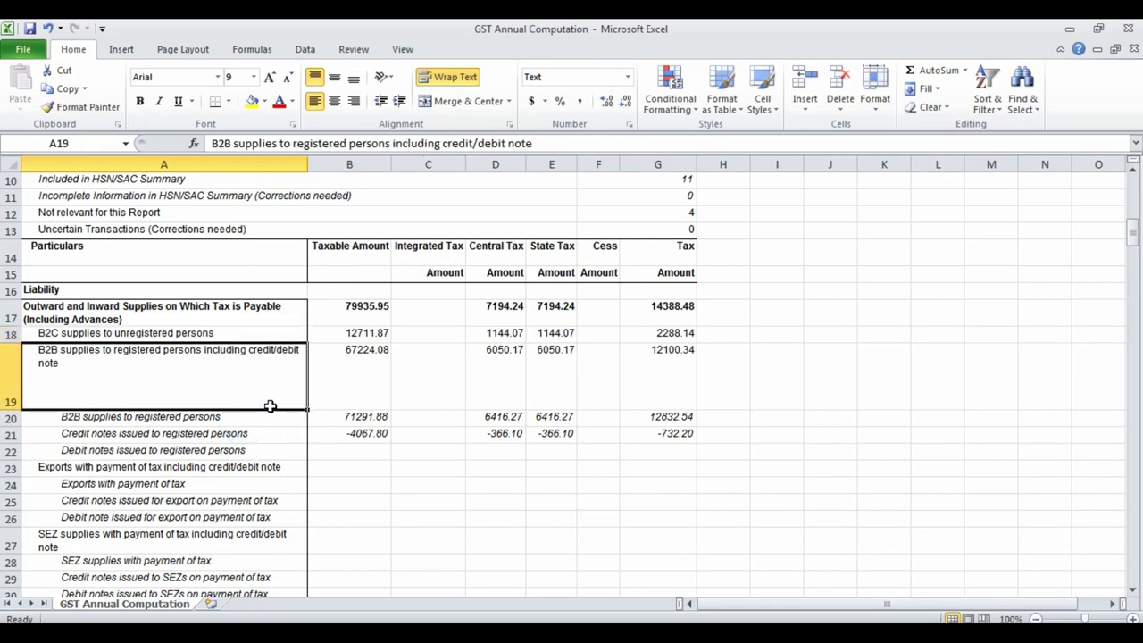
pyautogui.click(250, 468)
pyautogui.click(382, 506)
pyautogui.click(494, 399)
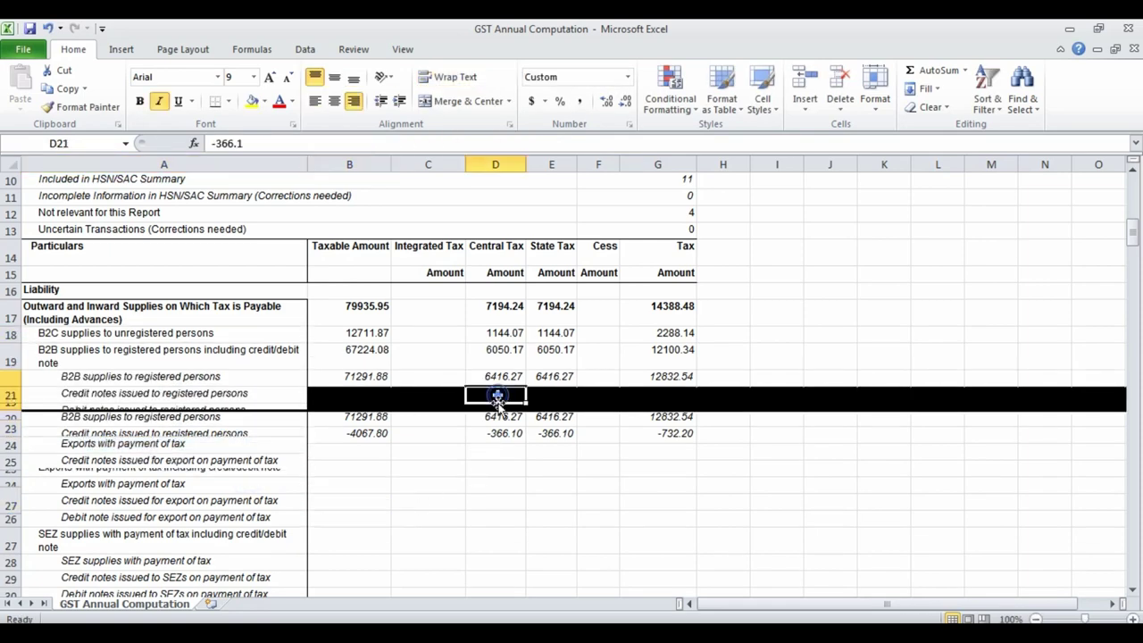
pyautogui.click(460, 478)
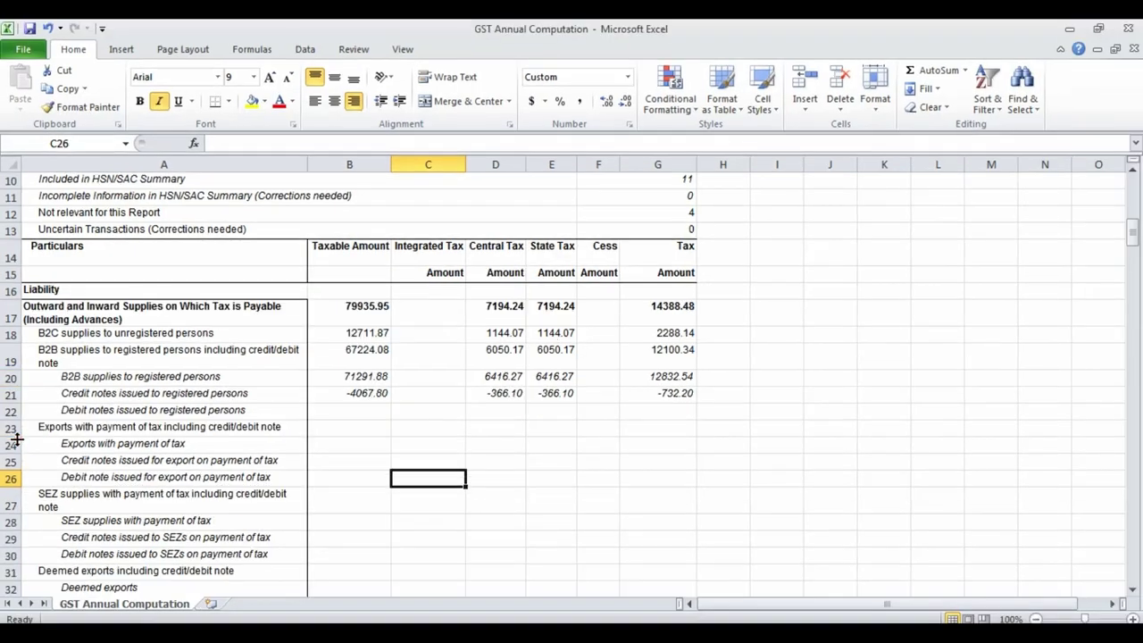
# Look through the exported computation from the credit notes issued to registered persons down to the ITC Reversal section
pyautogui.click(357, 395)
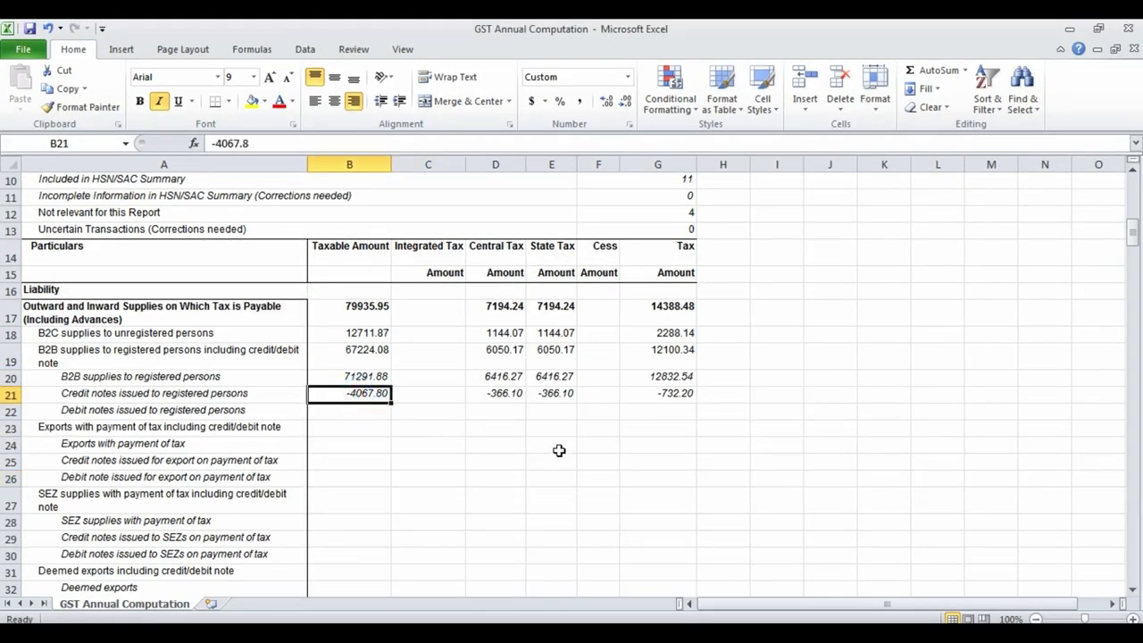
pyautogui.press('Down')
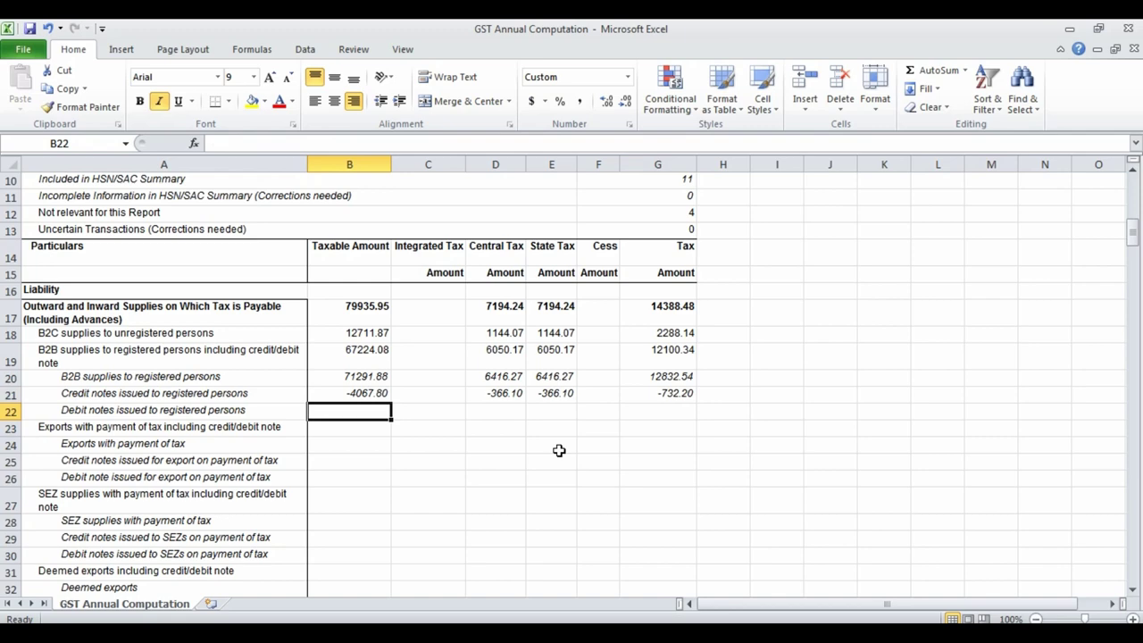
pyautogui.press('Down')
pyautogui.press('Down')
pyautogui.press('Down')
pyautogui.press('Down')
pyautogui.press('Down')
pyautogui.press('Down')
pyautogui.press('Down')
pyautogui.press('Down')
pyautogui.press('Down')
pyautogui.press('Down')
pyautogui.press('Down')
pyautogui.press('Down')
pyautogui.press('Down')
pyautogui.press('Down')
pyautogui.press('Down')
pyautogui.press('Down')
pyautogui.press('Down')
pyautogui.press('Down')
pyautogui.press('Down')
pyautogui.press('Down')
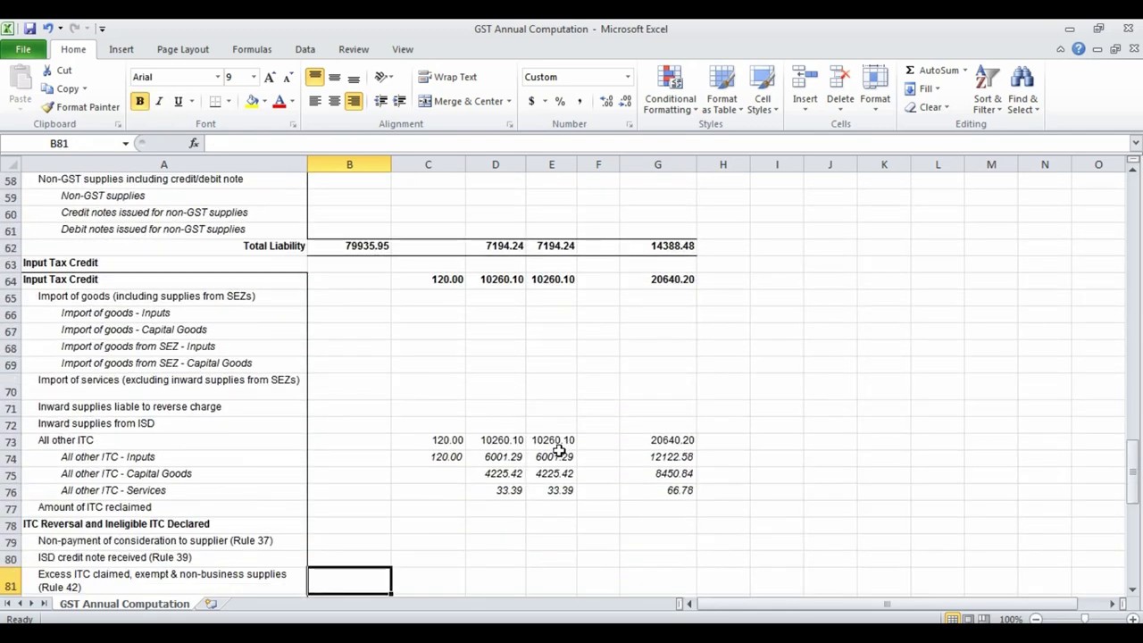
pyautogui.press('Down')
pyautogui.press('Down')
pyautogui.press('Down')
# Review the All other ITC amounts for Inputs, Capital Goods and Services and the credit total after reversal
pyautogui.press('Up')
pyautogui.press('Up')
pyautogui.press('Up')
pyautogui.press('Up')
pyautogui.press('Up')
pyautogui.press('Up')
pyautogui.press('Up')
pyautogui.press('Up')
pyautogui.press('Up')
pyautogui.press('Up')
pyautogui.press('Left')
pyautogui.press('Right')
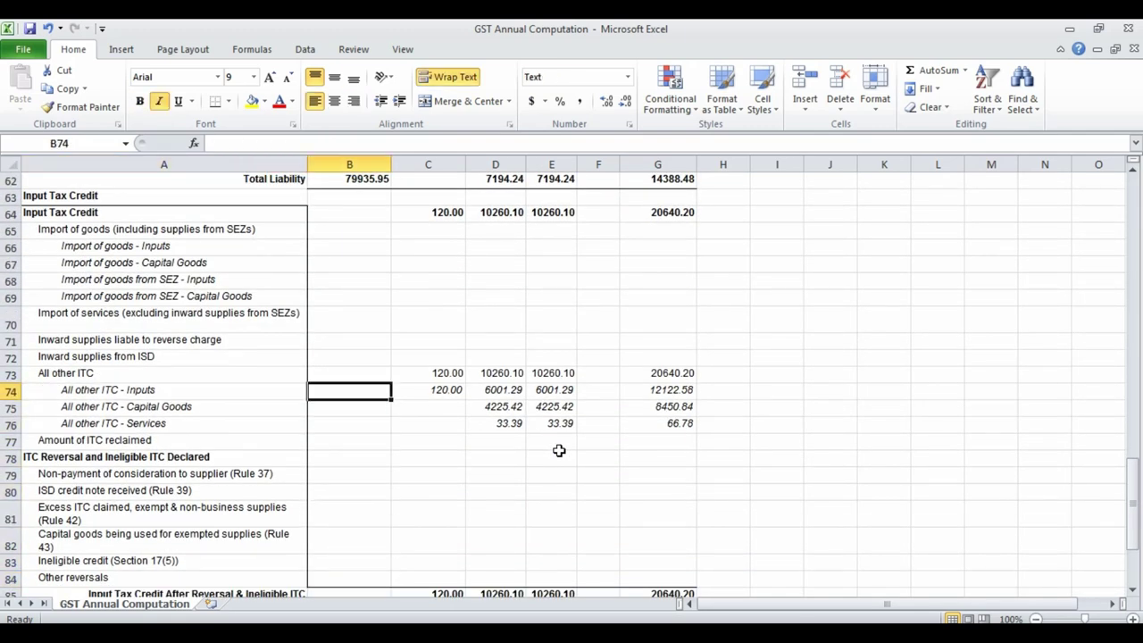
pyautogui.press('Right')
pyautogui.press('Right')
pyautogui.press('Down')
pyautogui.scroll(-2, 453, 385)
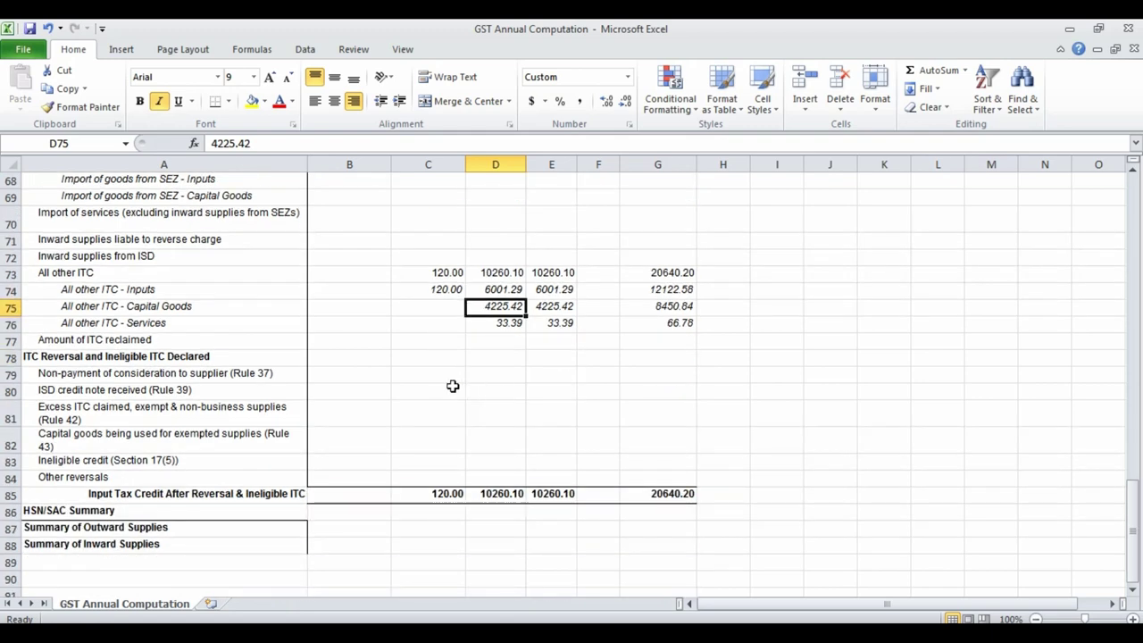
pyautogui.scroll(1, 452, 386)
pyautogui.click(478, 465)
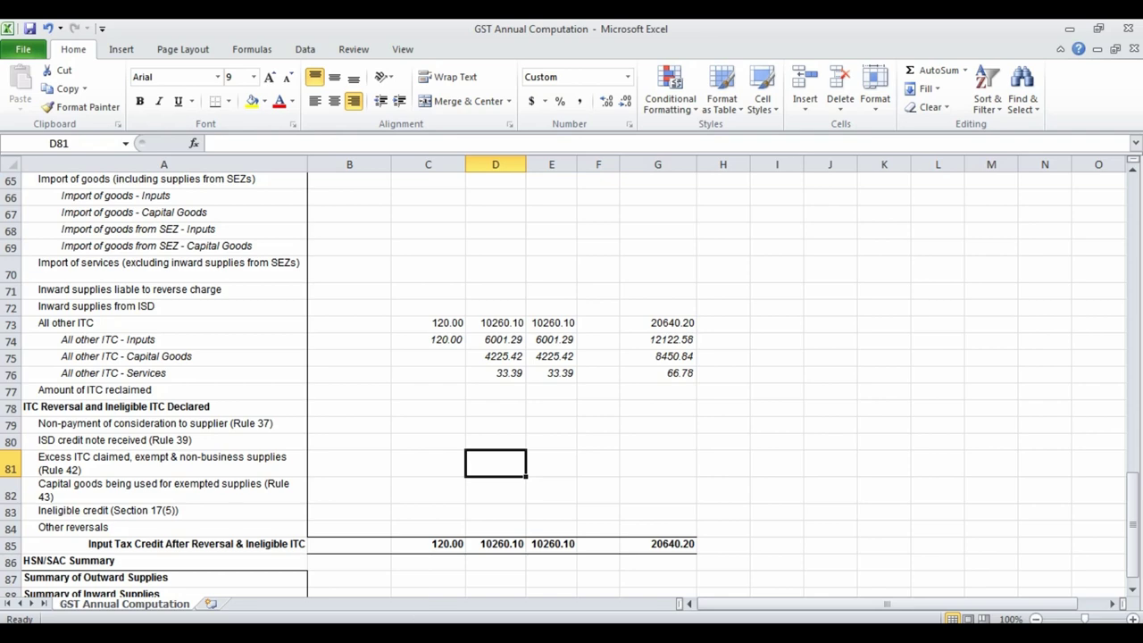
# Switch to the GSTR-9 Offline Tool workbook and check the tax cells of row 6B on the 6 ITC availed sheet
pyautogui.hotkey('alt', 'Tab')
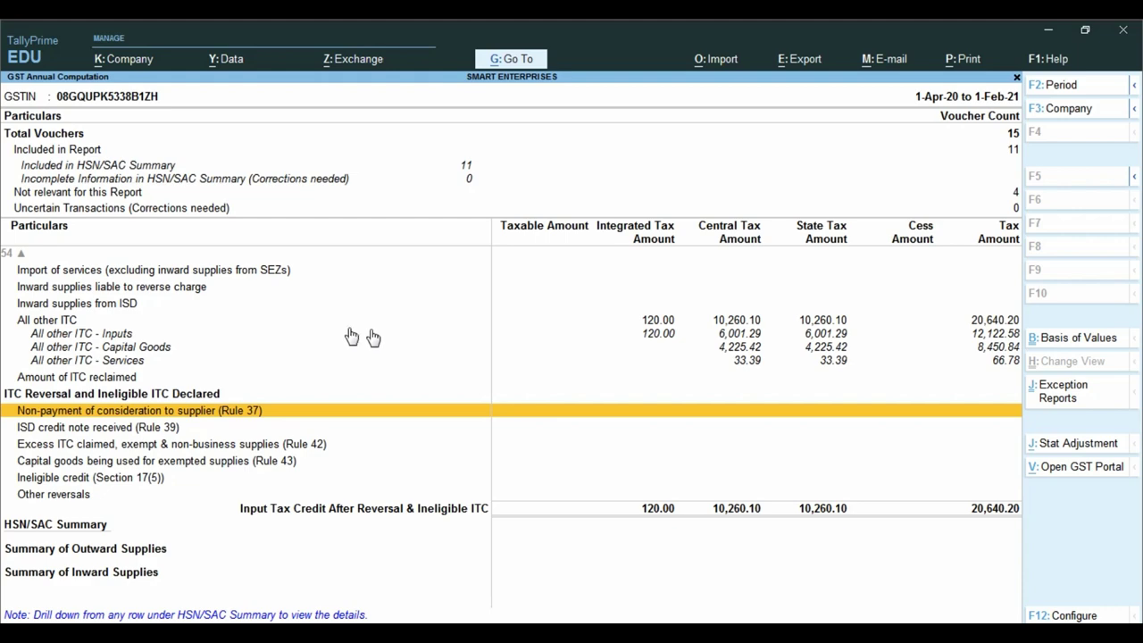
pyautogui.click(428, 634)
pyautogui.click(391, 579)
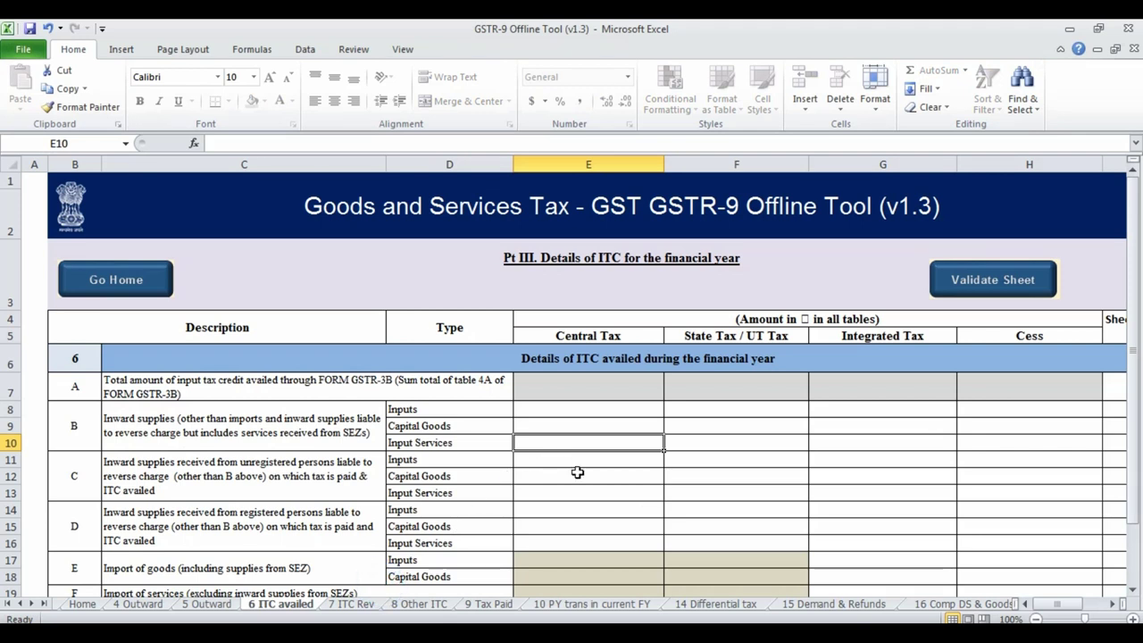
pyautogui.click(689, 441)
pyautogui.click(568, 428)
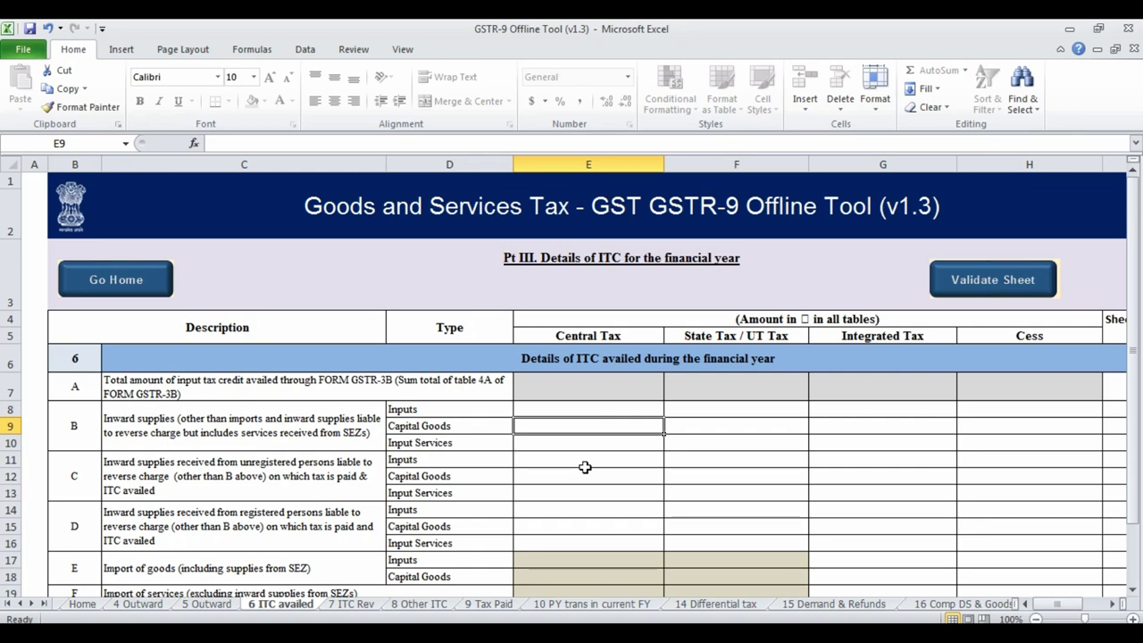
# Switch to the GST Annual Computation workbook and review the outward supply amounts in the Liability section
pyautogui.click(437, 636)
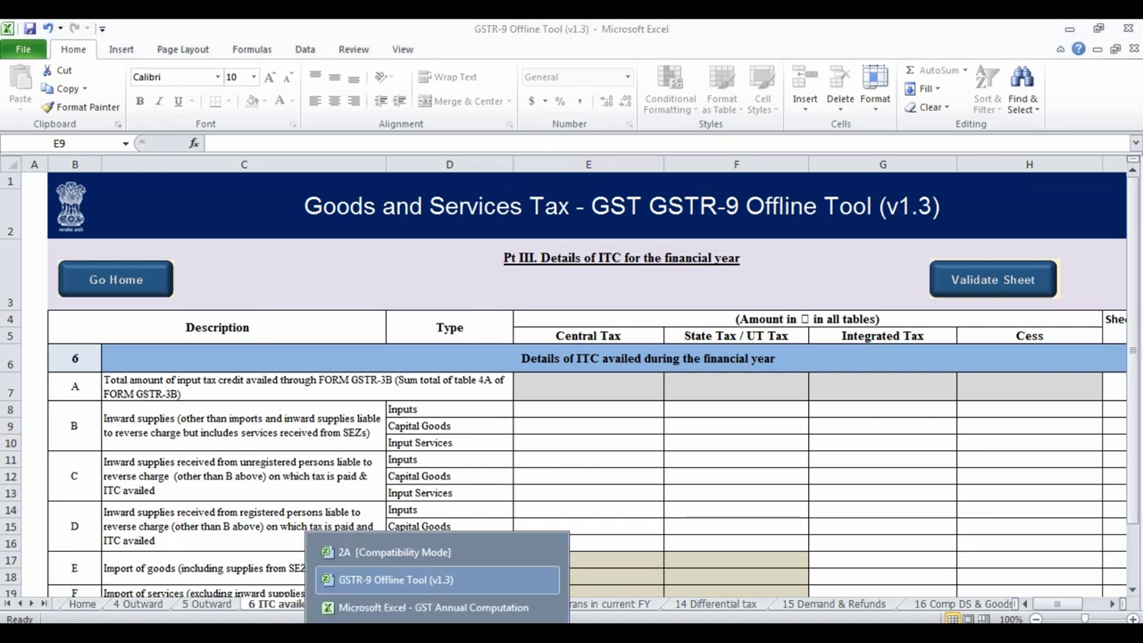
pyautogui.click(410, 607)
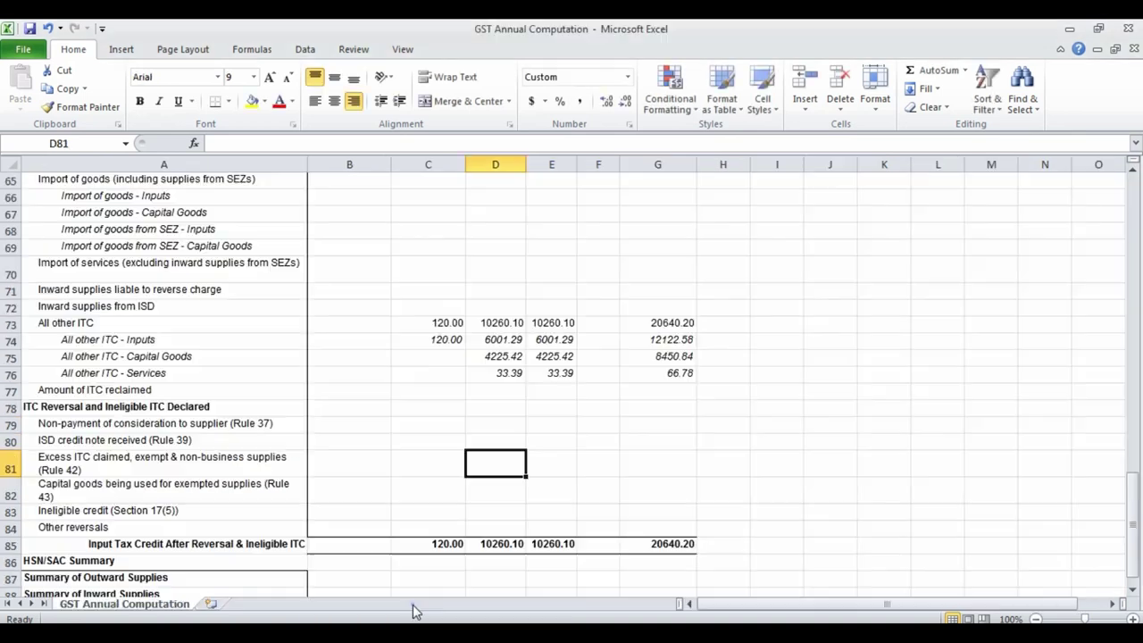
pyautogui.click(384, 236)
pyautogui.scroll(16, 383, 236)
pyautogui.scroll(-2, 388, 398)
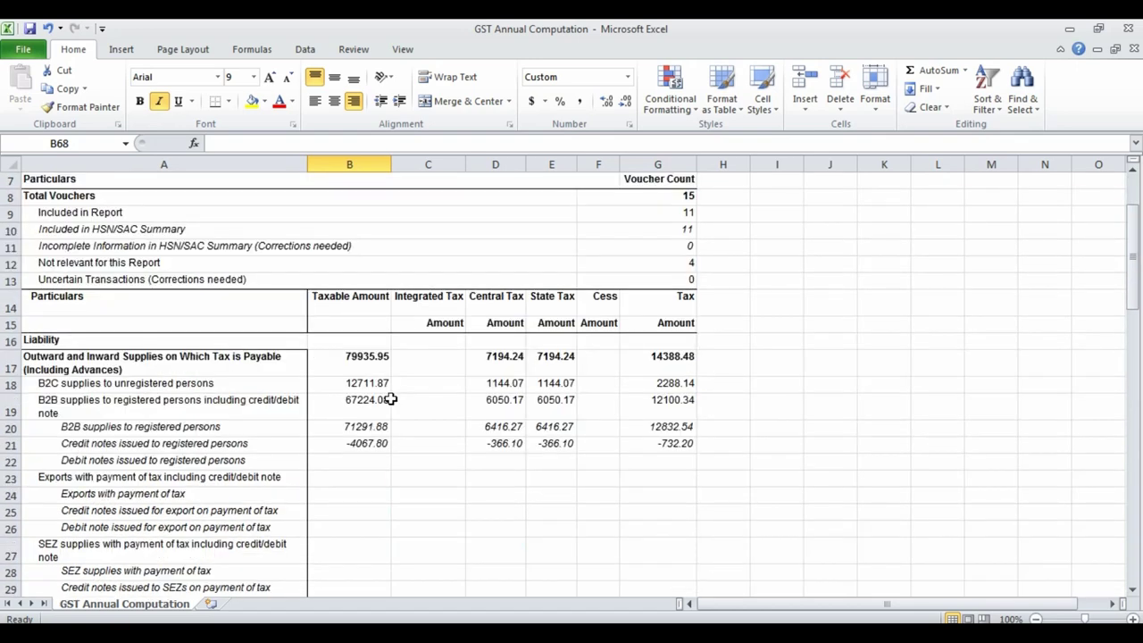
# Return to the GSTR-9 Offline Tool workbook and check the Central Tax cell for B2C supplies on the 4 Outward sheet
pyautogui.click(437, 635)
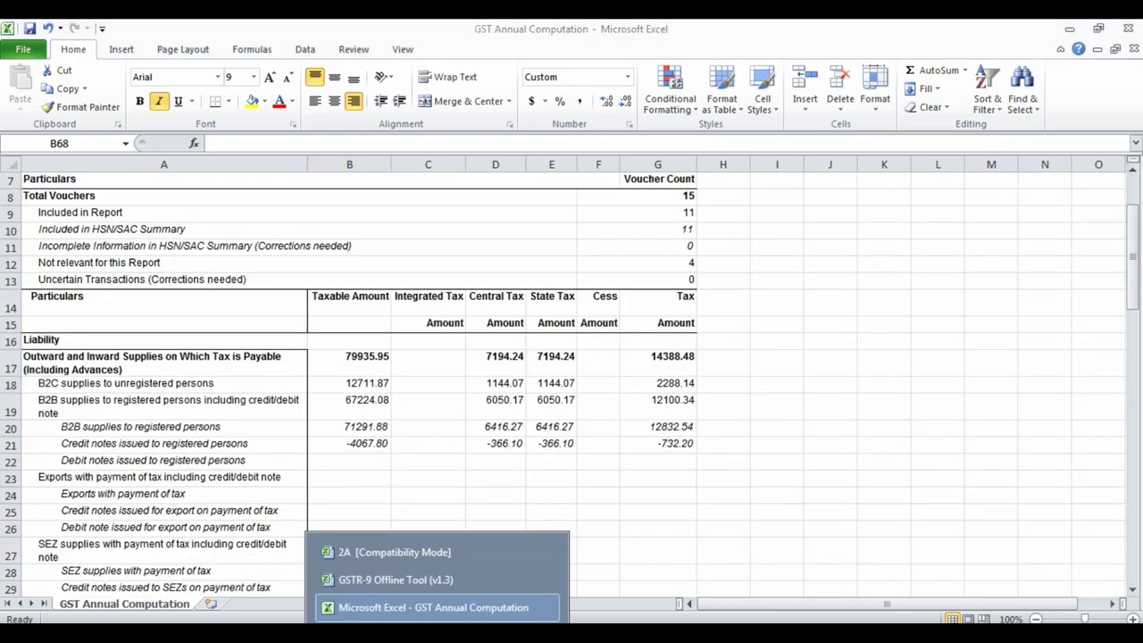
pyautogui.click(393, 581)
pyautogui.click(556, 409)
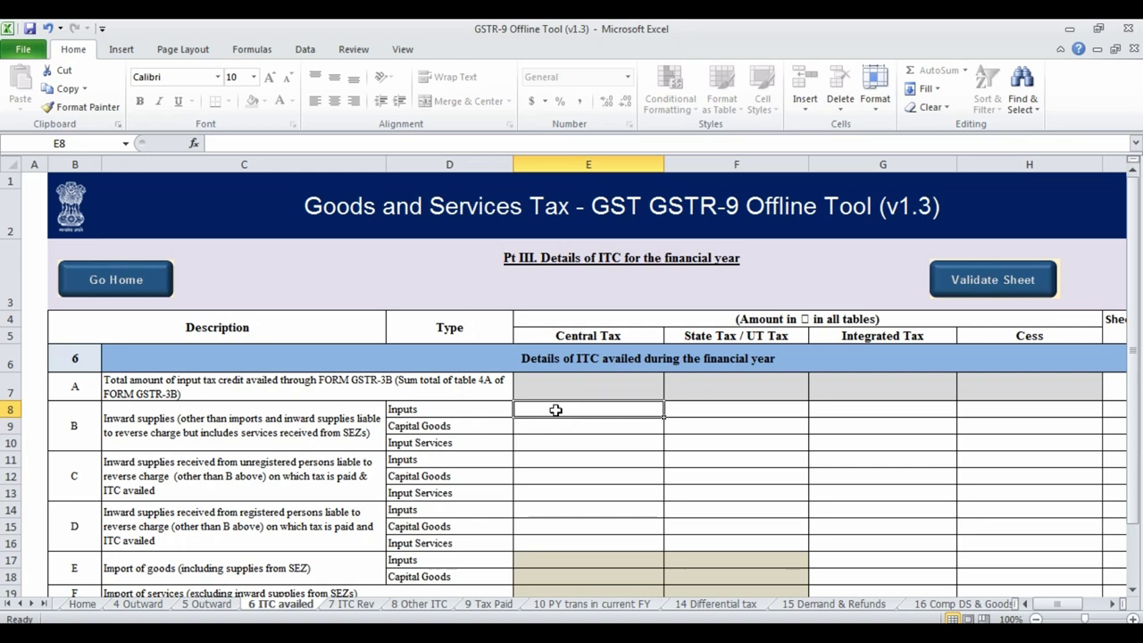
pyautogui.click(147, 604)
pyautogui.click(652, 390)
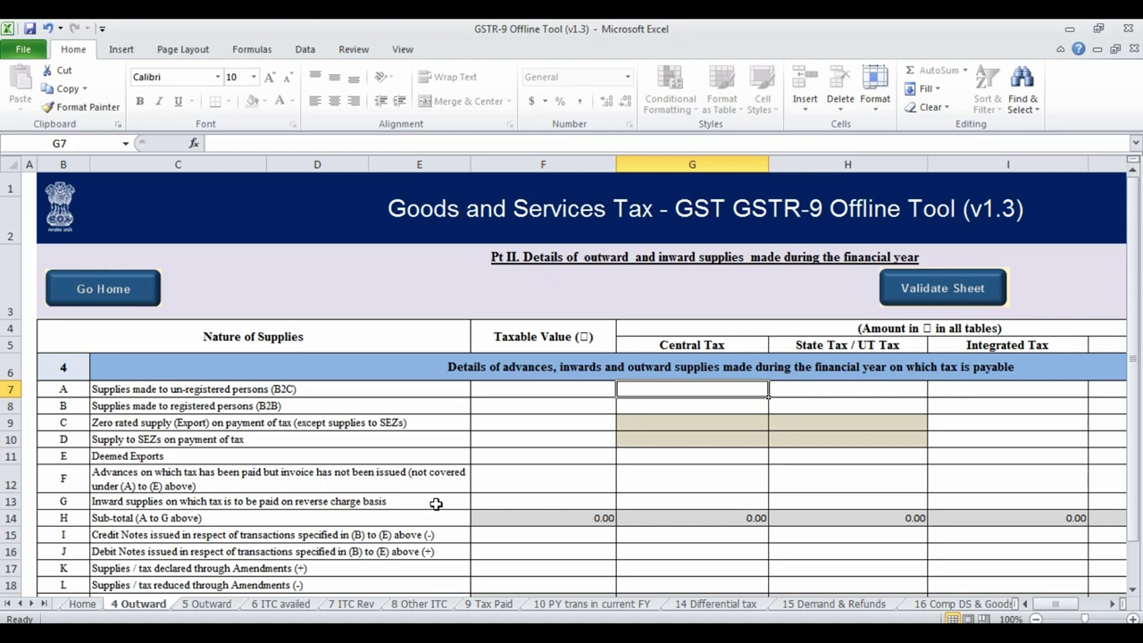
# Compare the Inputs, Capital Goods and Input Services rows of 6B on the 6 ITC availed sheet with the All other ITC rows in TallyPrime
pyautogui.click(294, 606)
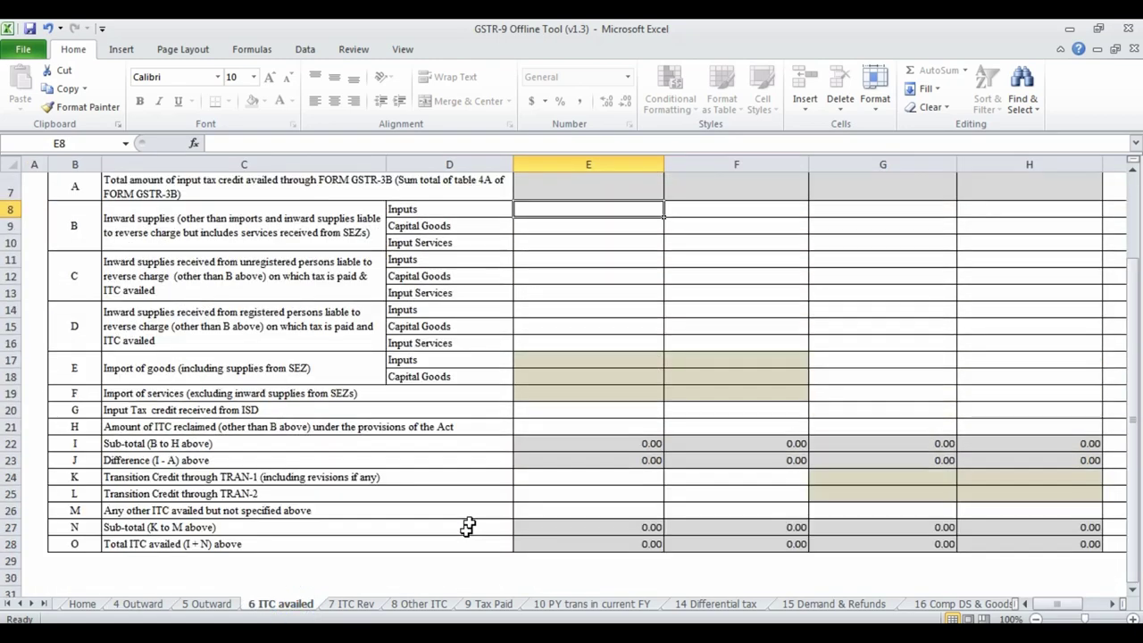
pyautogui.scroll(2, 468, 527)
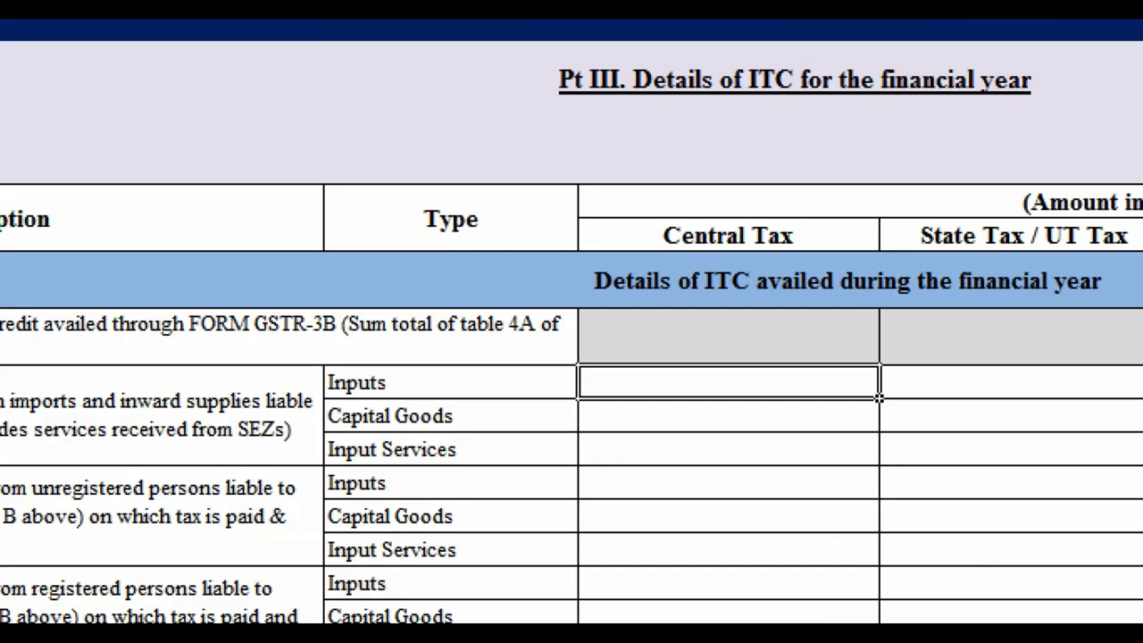
pyautogui.moveTo(286, 356)
pyautogui.mouseDown()
pyautogui.moveTo(361, 423)
pyautogui.moveTo(576, 488)
pyautogui.mouseUp()
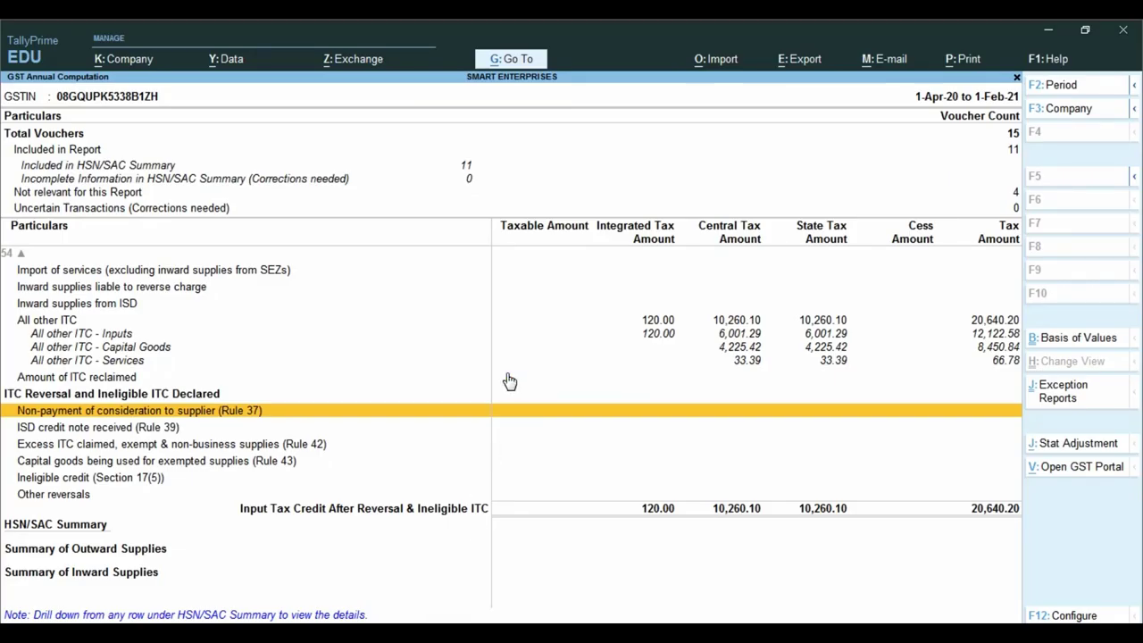
pyautogui.click(544, 361)
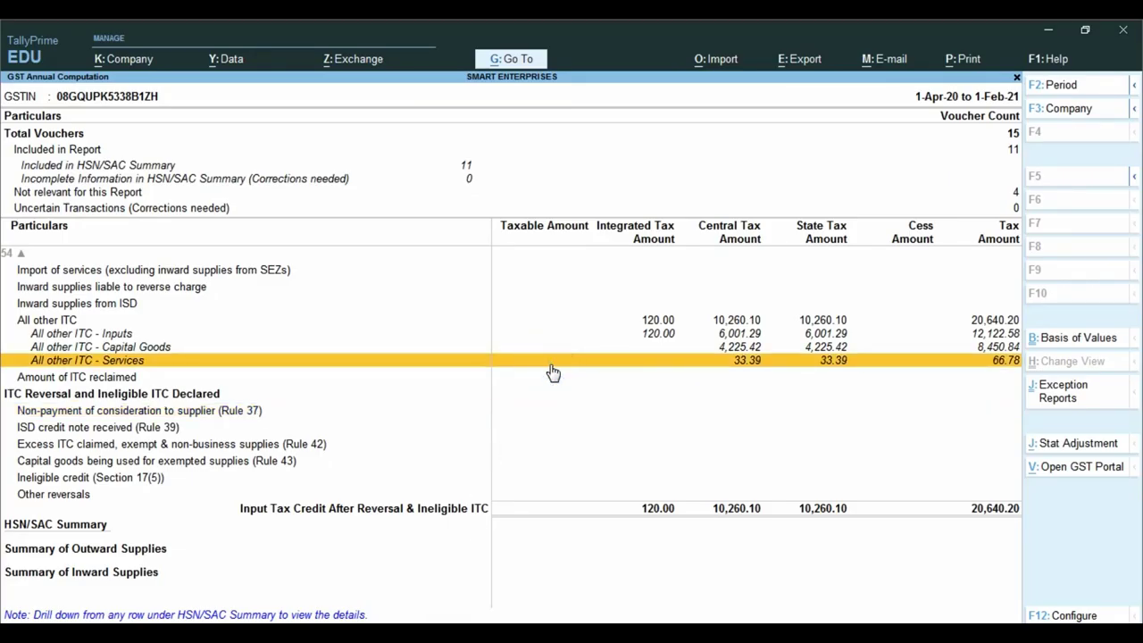